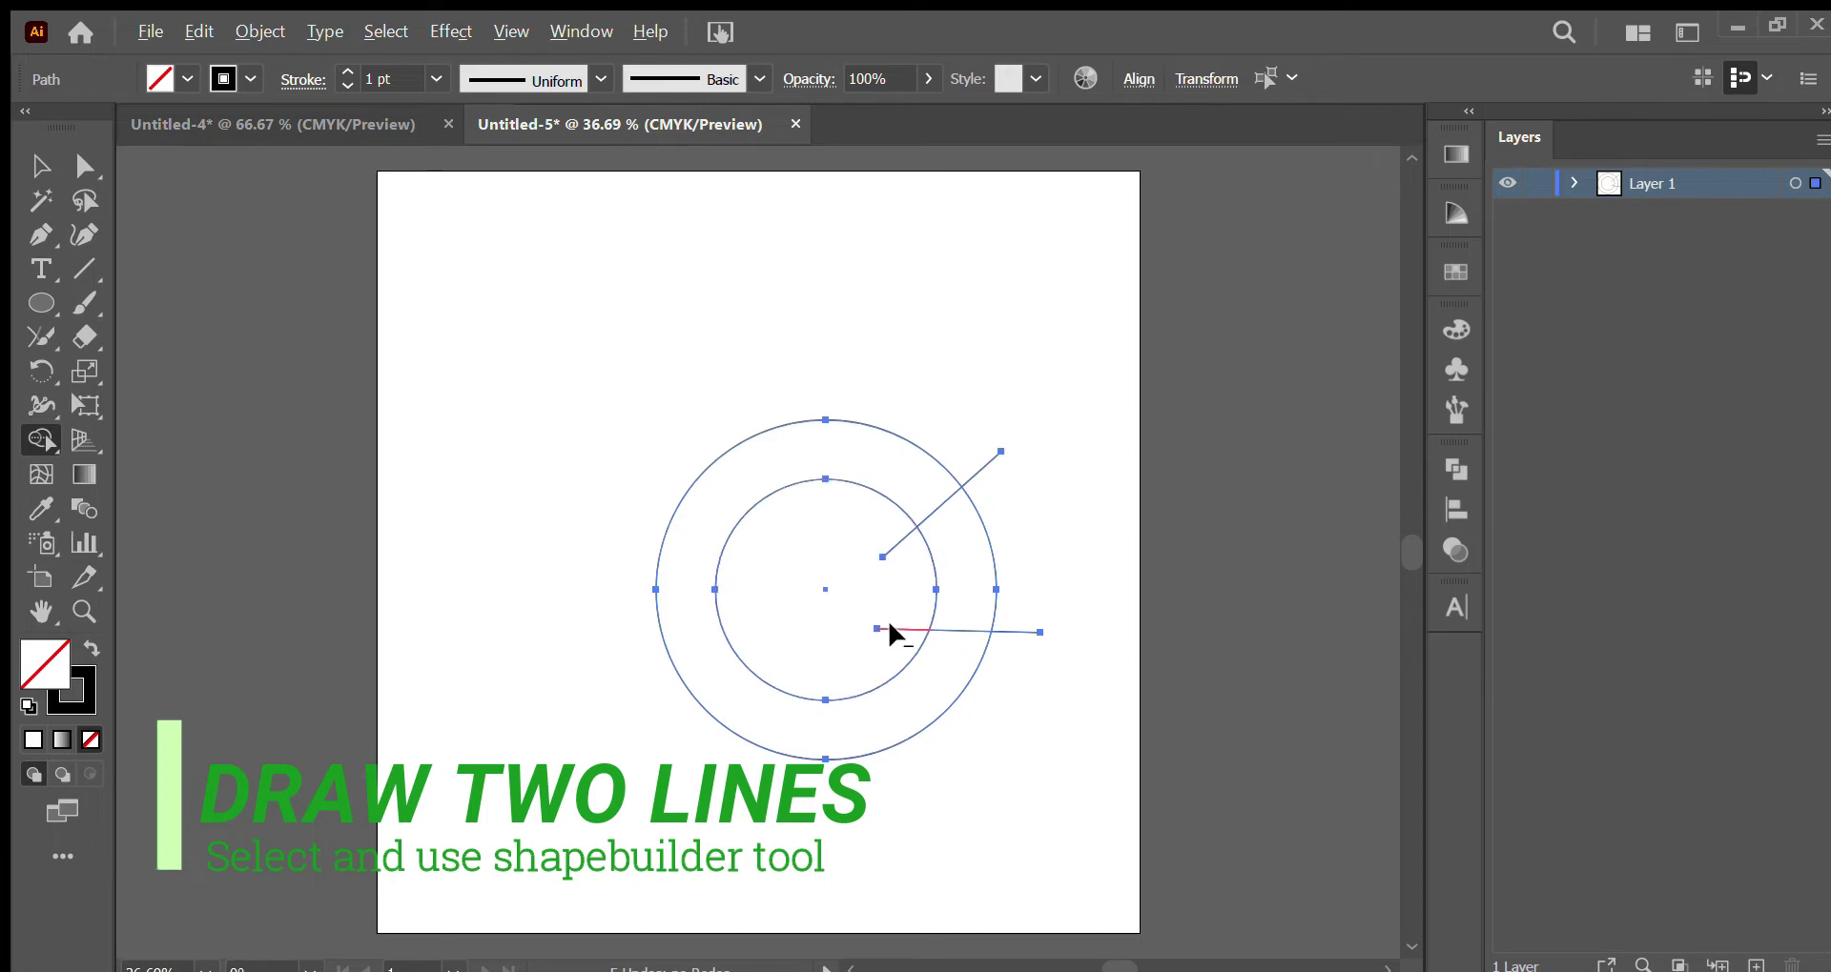
Remove the protruding line ends, the ring segment between the two lines and the centre gap with Shape Builder, forming a C
click(892, 551)
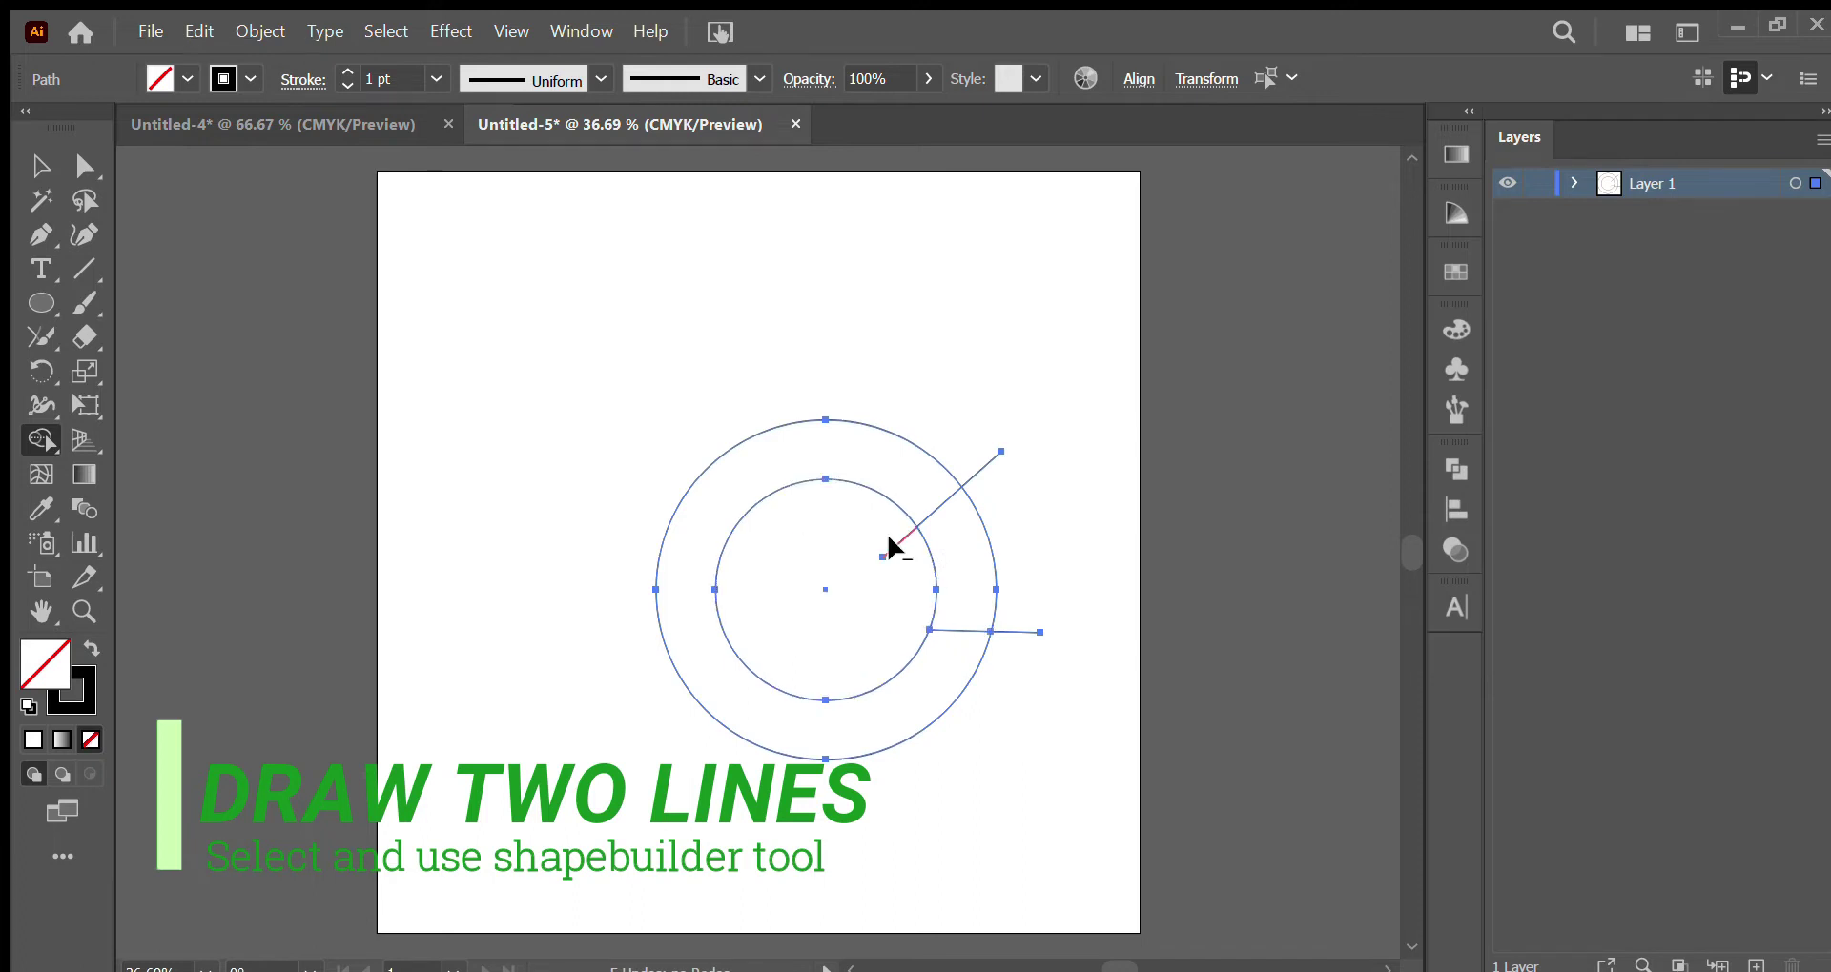
alt+click(942, 522)
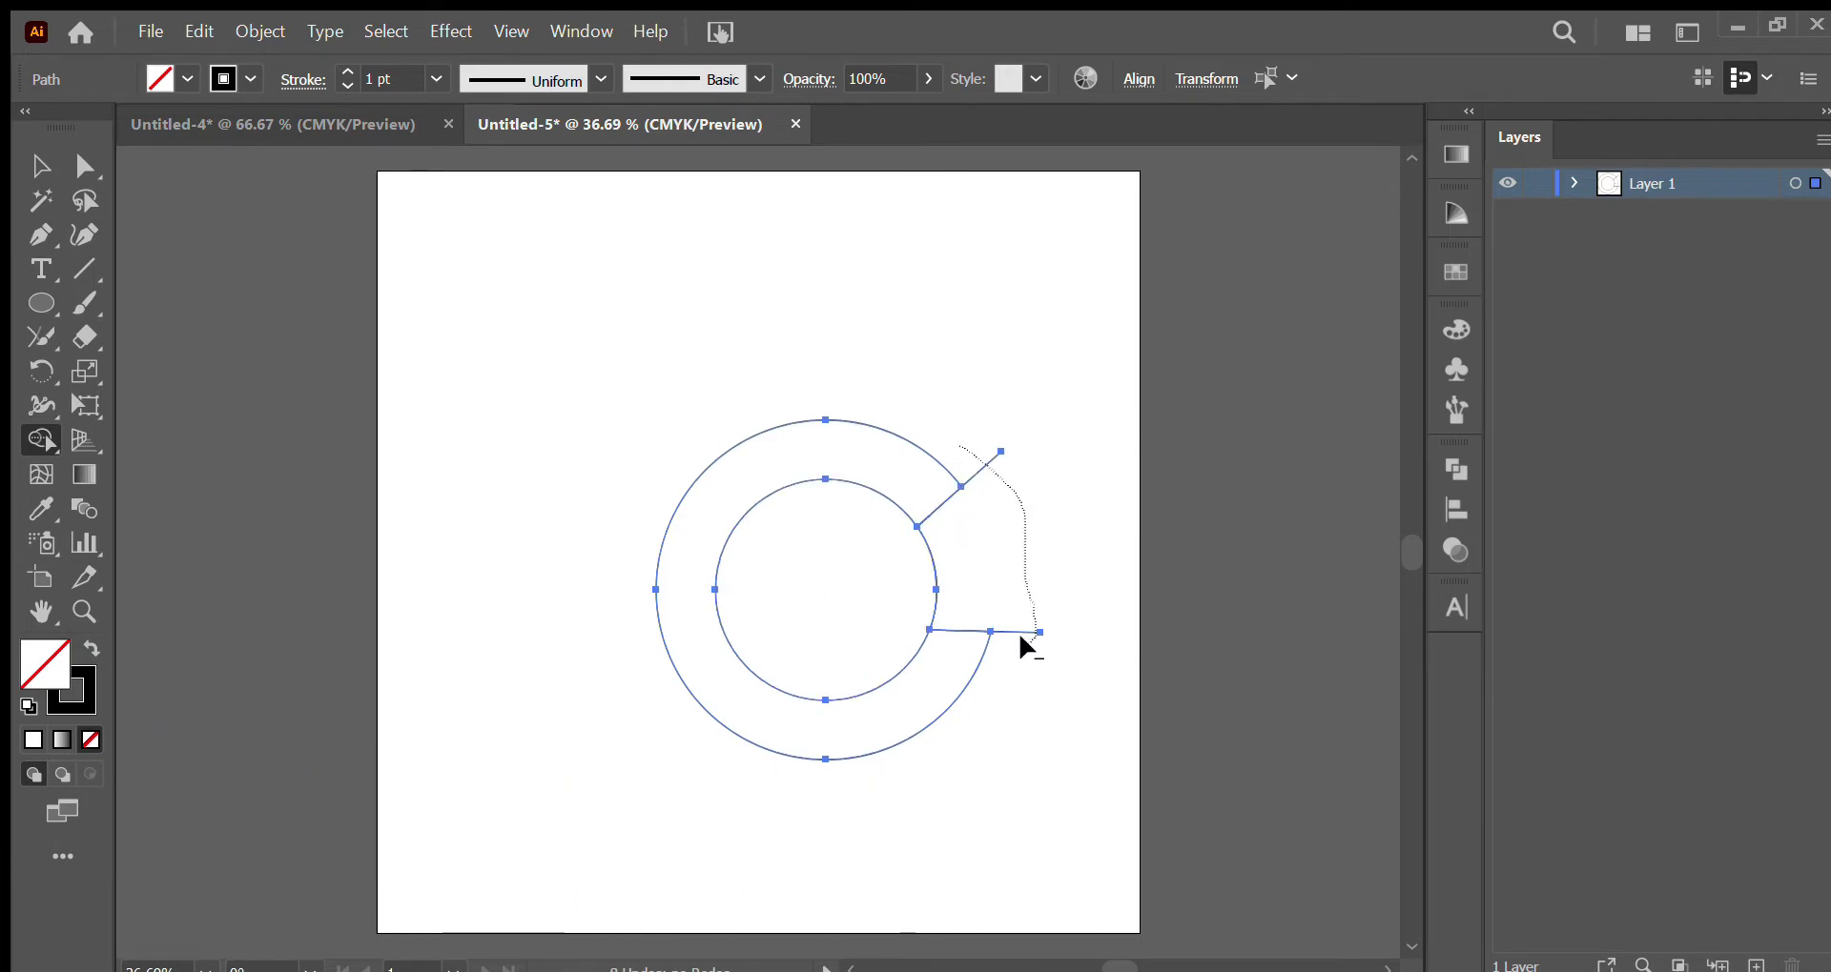
drag(1018, 634, 1014, 637)
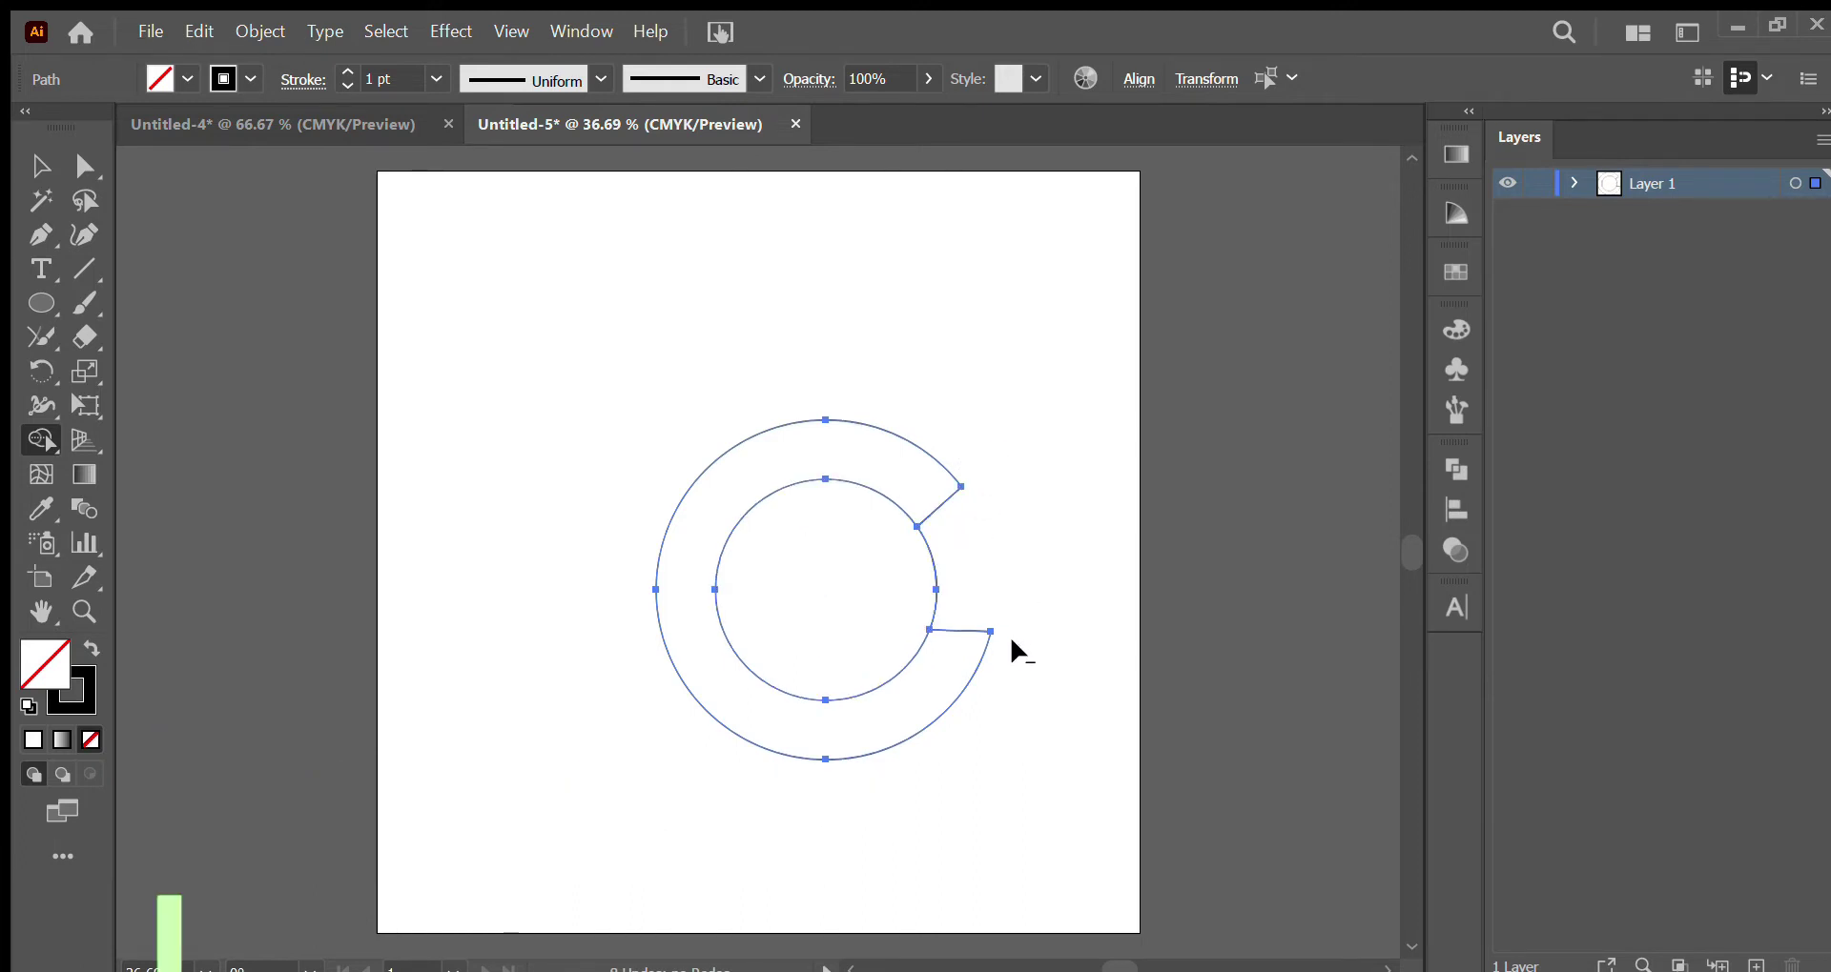
alt+click(897, 596)
Select the whole C shape and set its stroke weight to 14 pt
key(v)
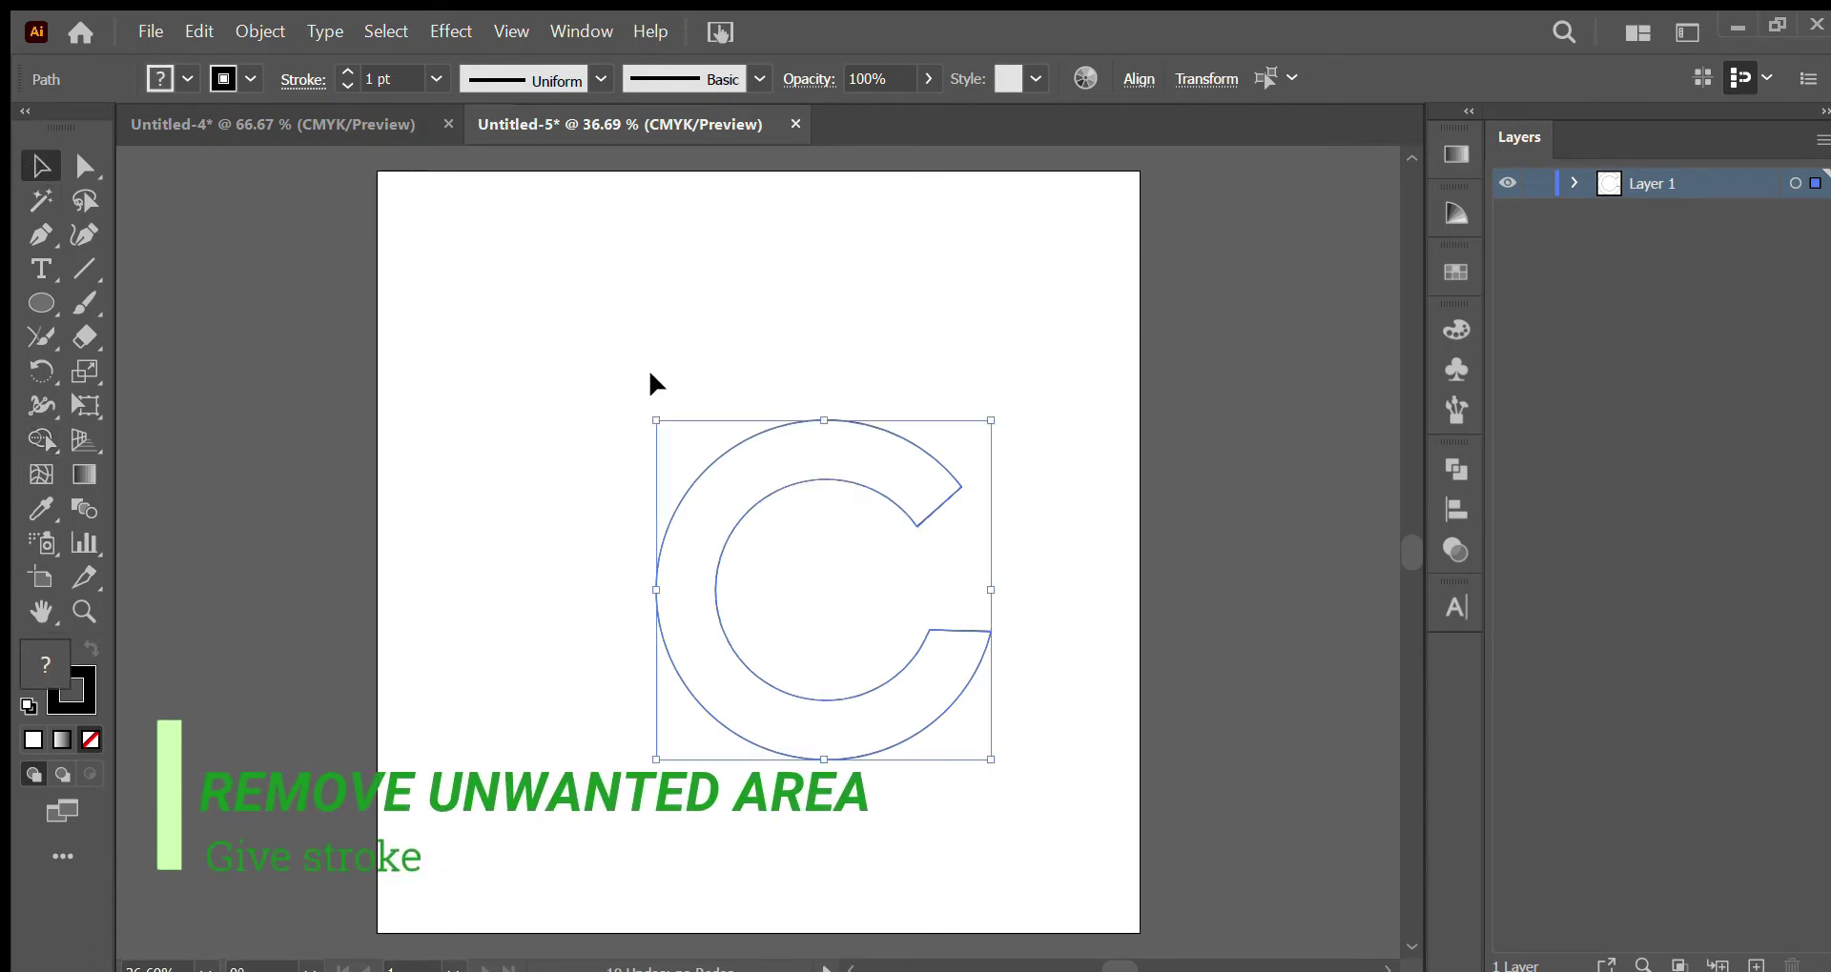
mouse_move(652, 384)
mouse_down()
mouse_move(871, 703)
mouse_move(947, 765)
mouse_up()
text(14)
key(Return)
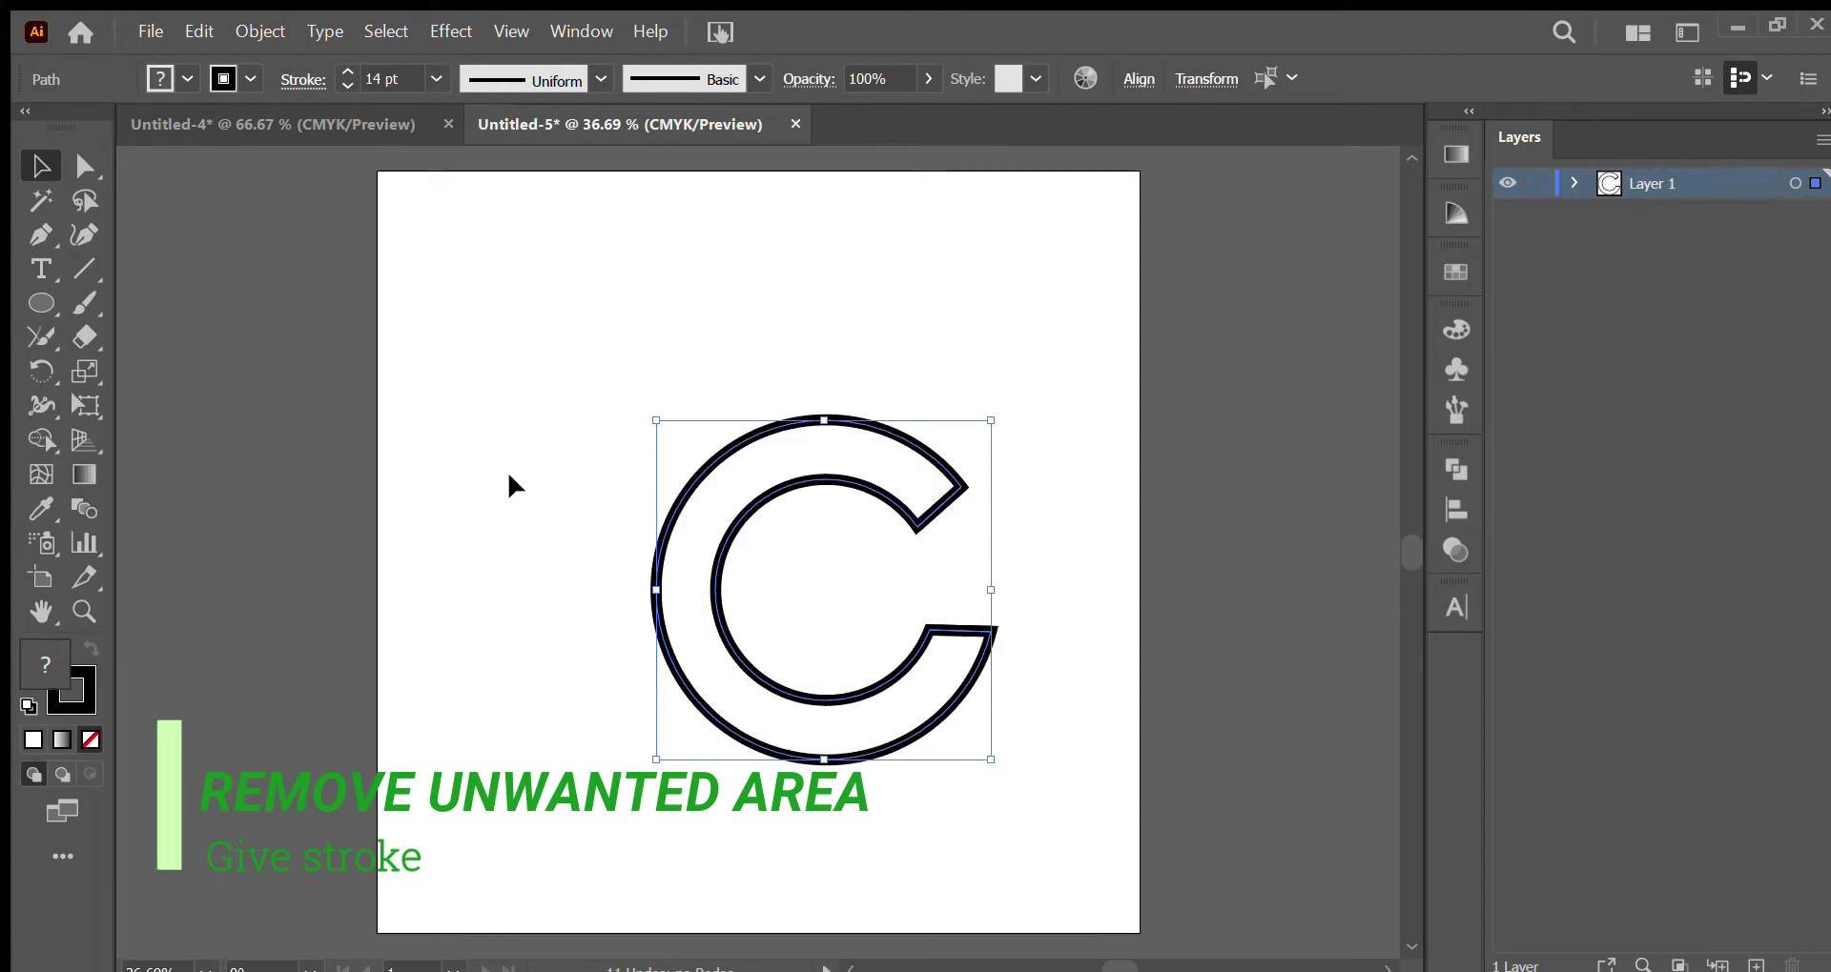
Move the C shape up and left on the artboard and delete the two leftover line segments
click(509, 475)
drag(765, 508, 615, 456)
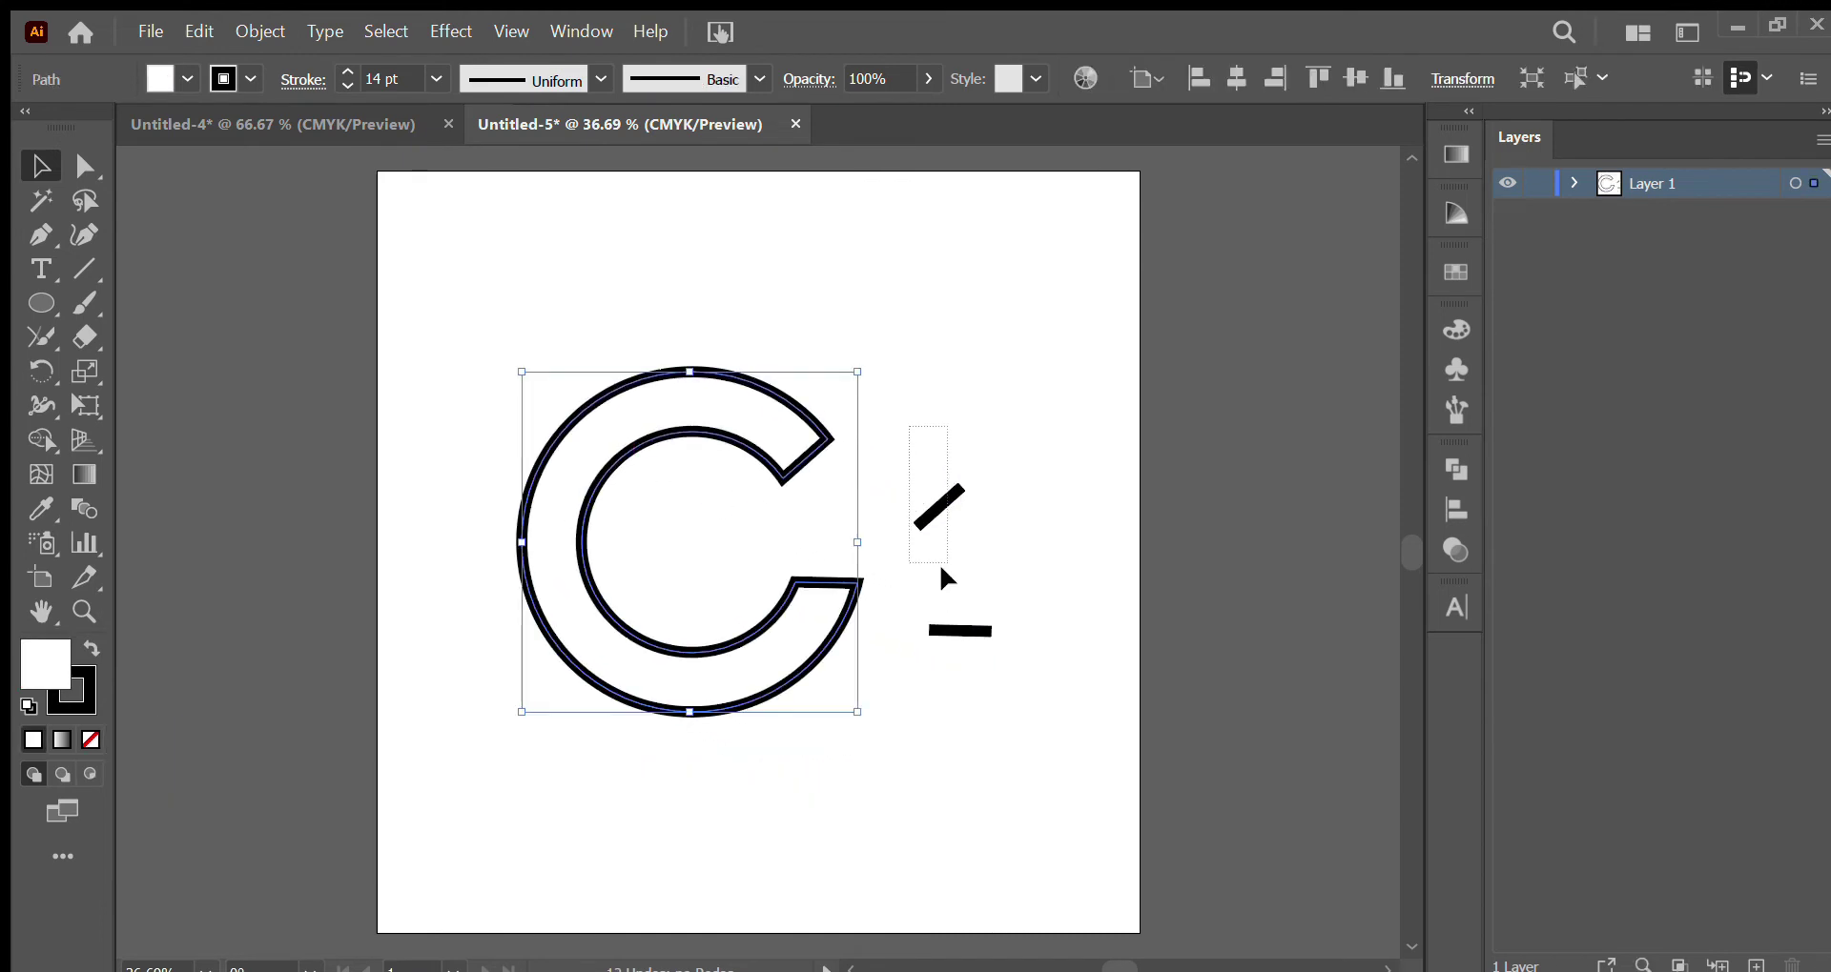
drag(941, 567, 1006, 688)
key(Delete)
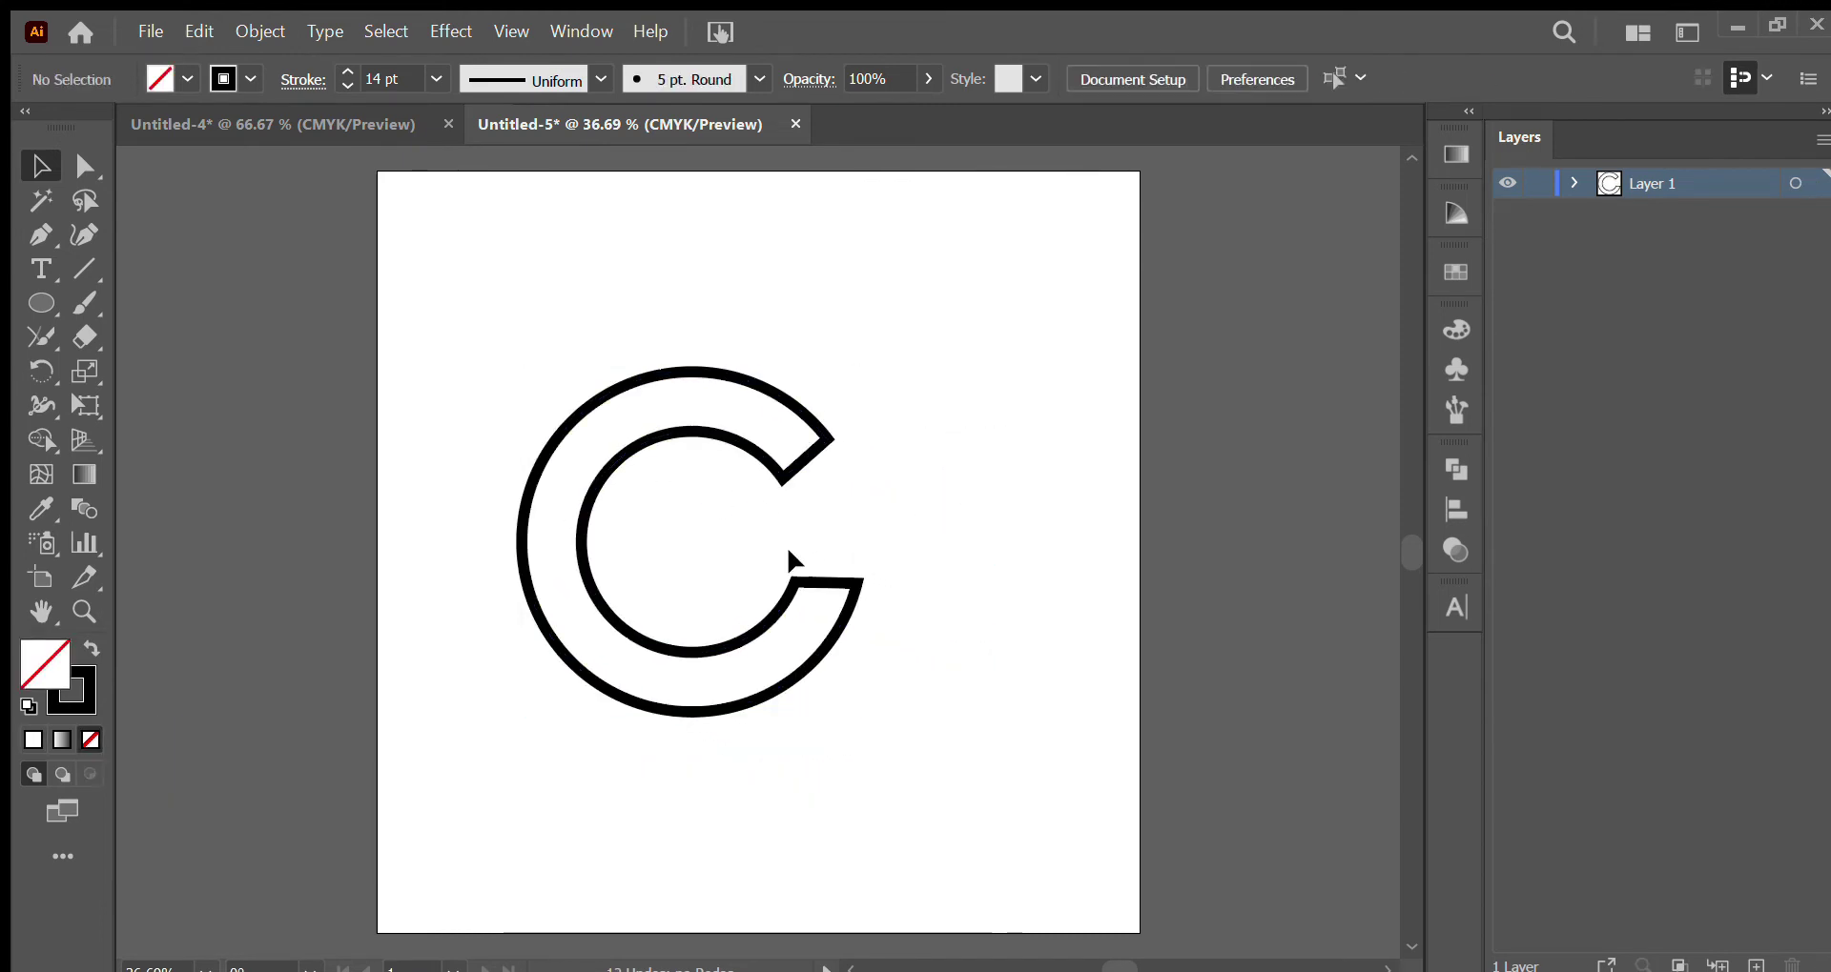
Draw a small circle up and to the right of the C with a black fill and no stroke
click(42, 302)
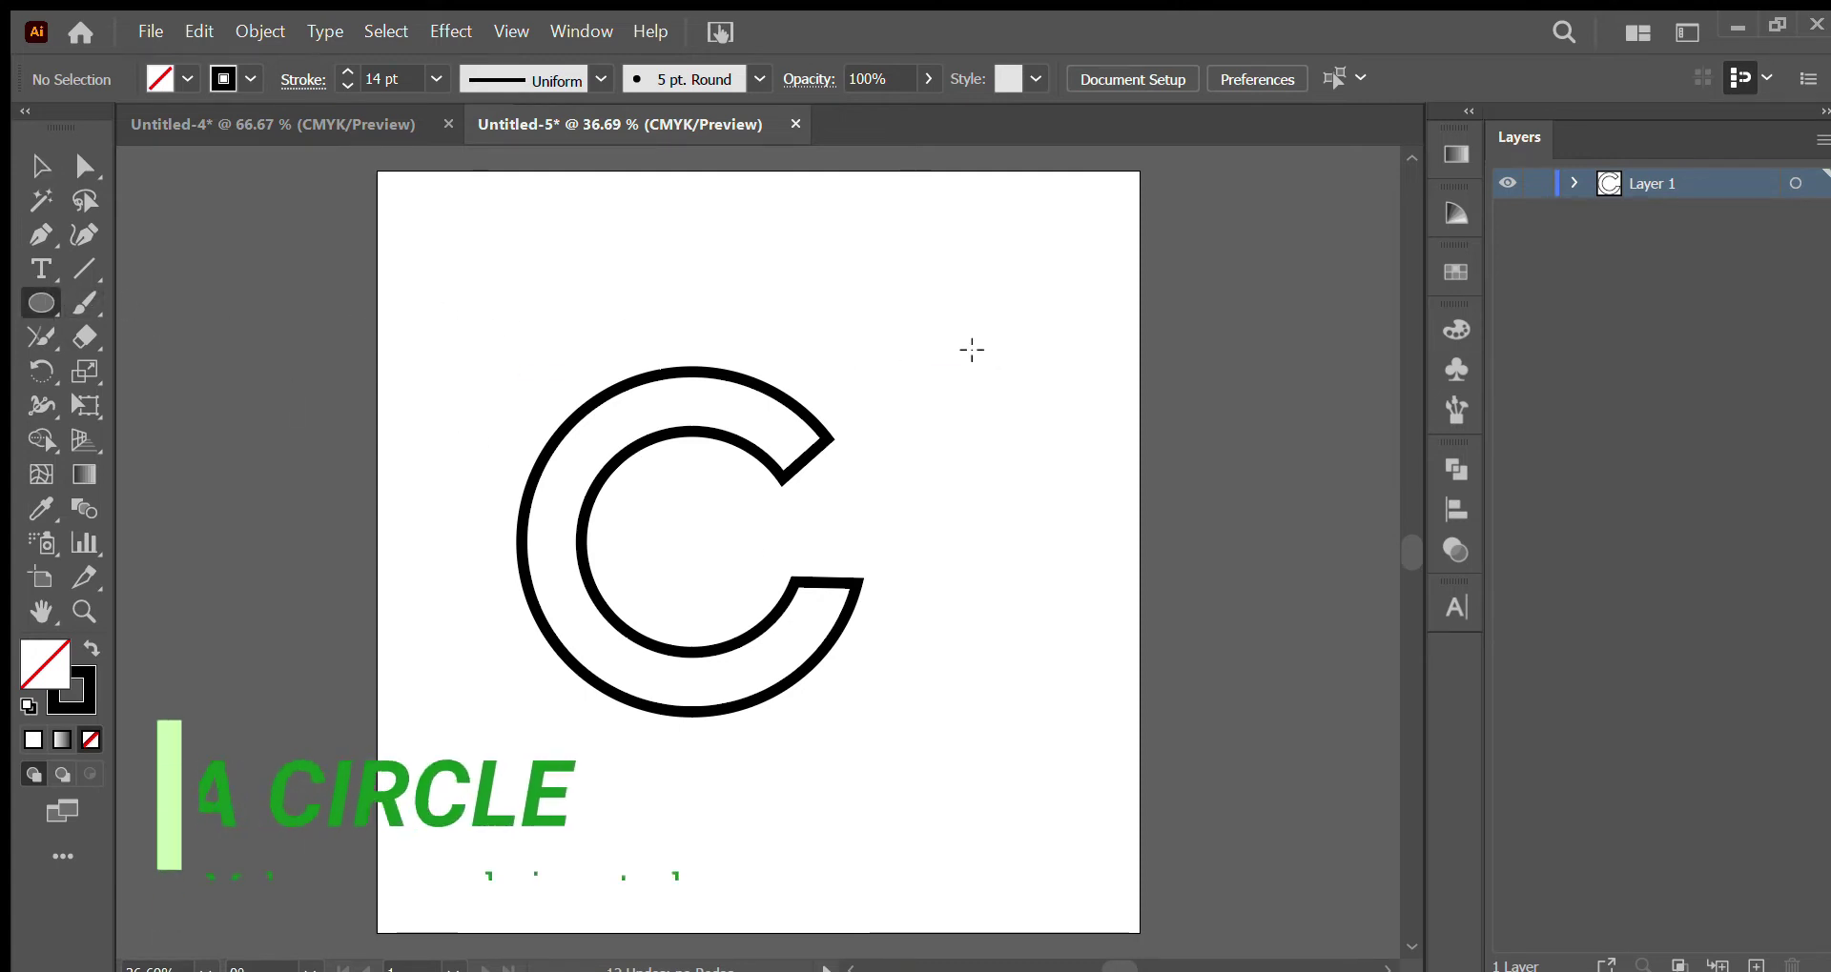
drag(944, 332, 975, 362)
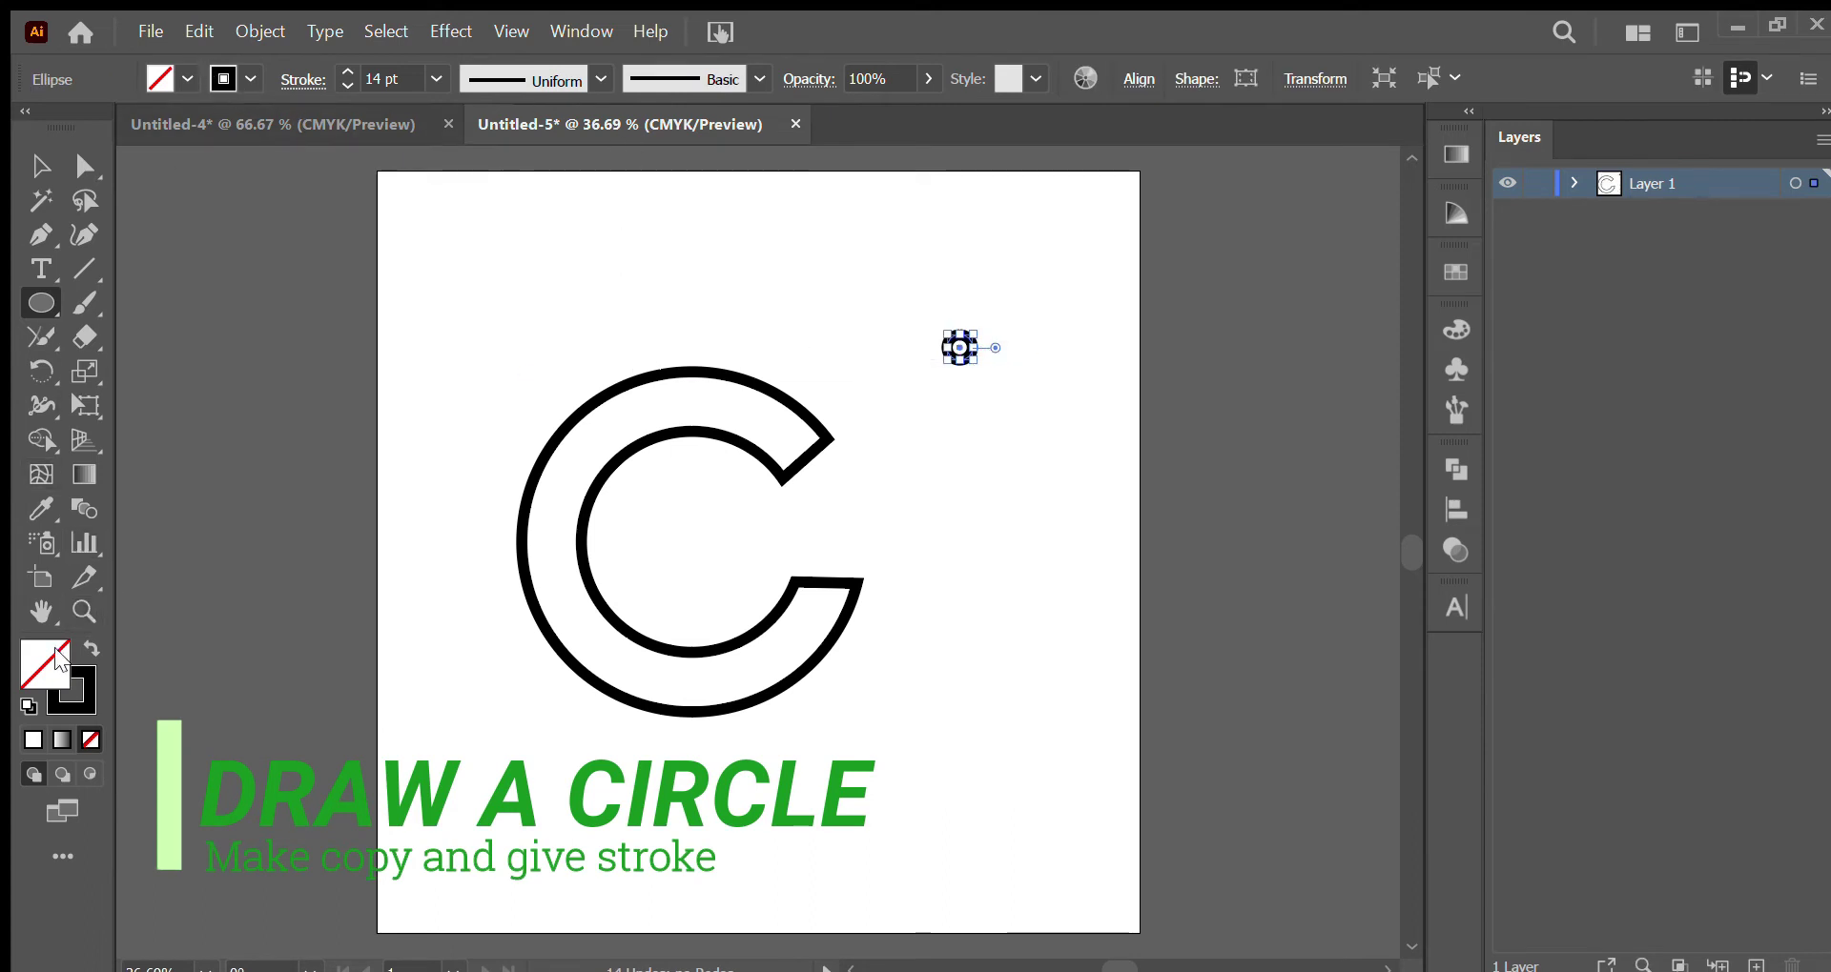
click(97, 641)
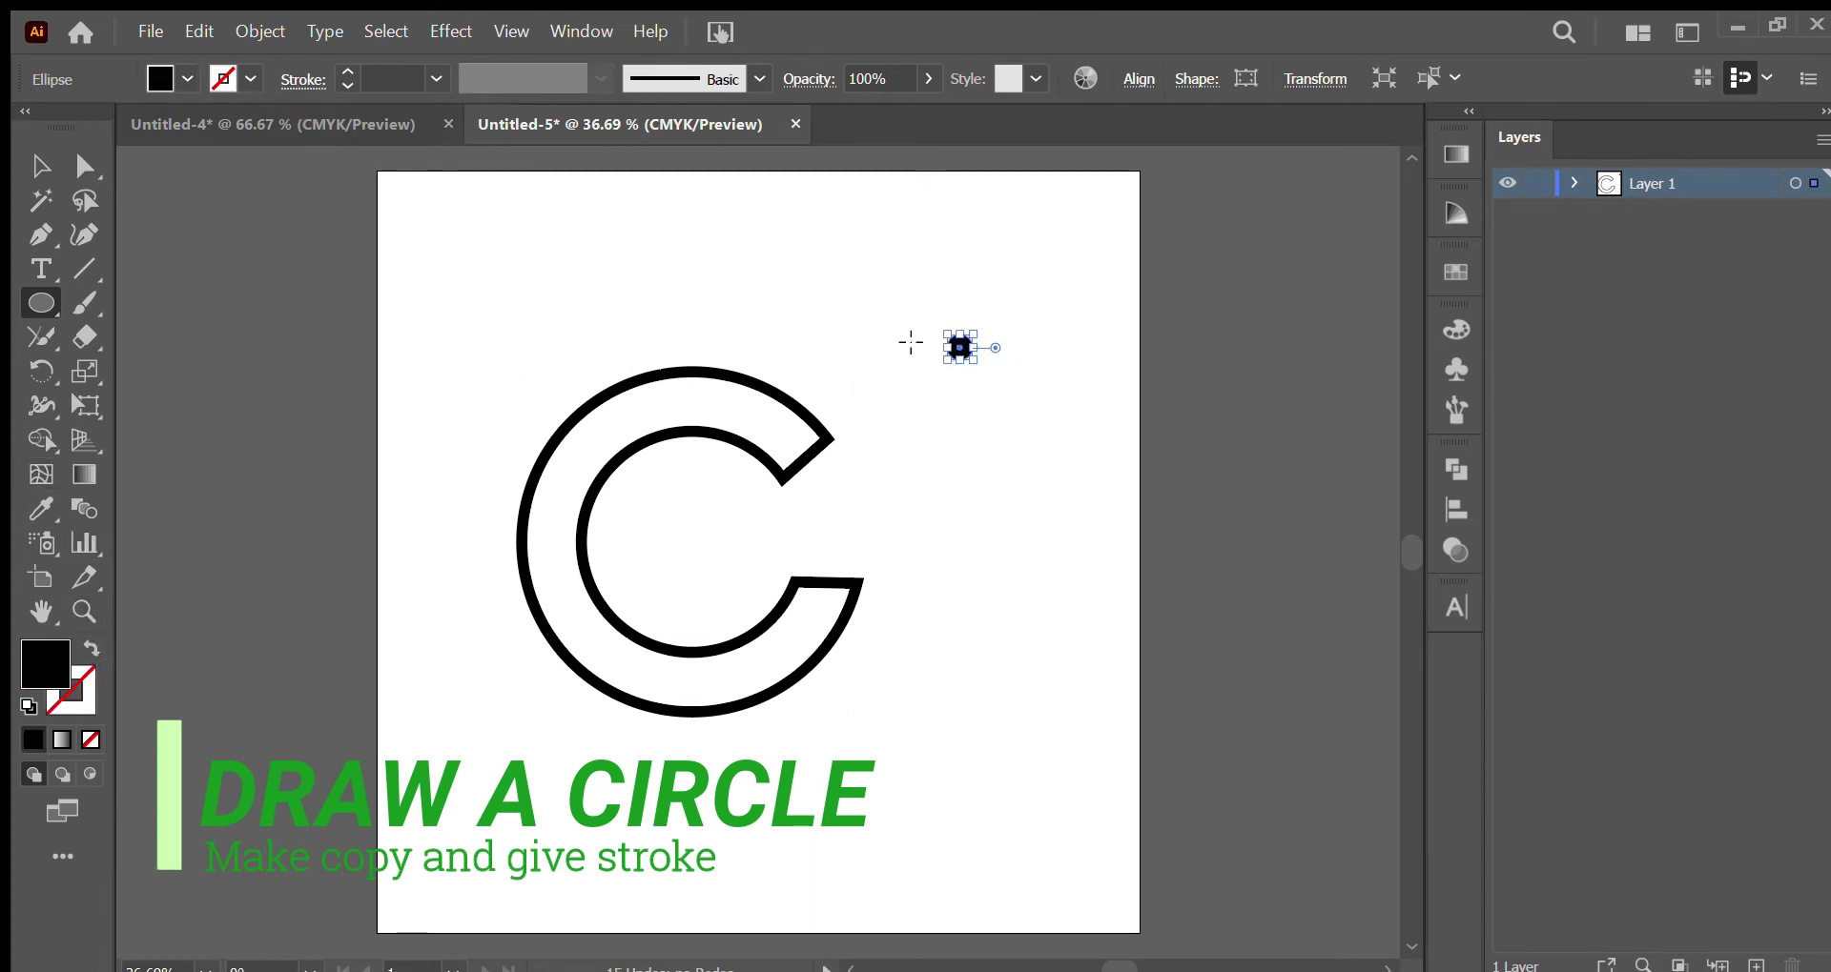
Draw a larger circle around the small dot, with no fill and a 14 pt black stroke
drag(914, 322, 972, 379)
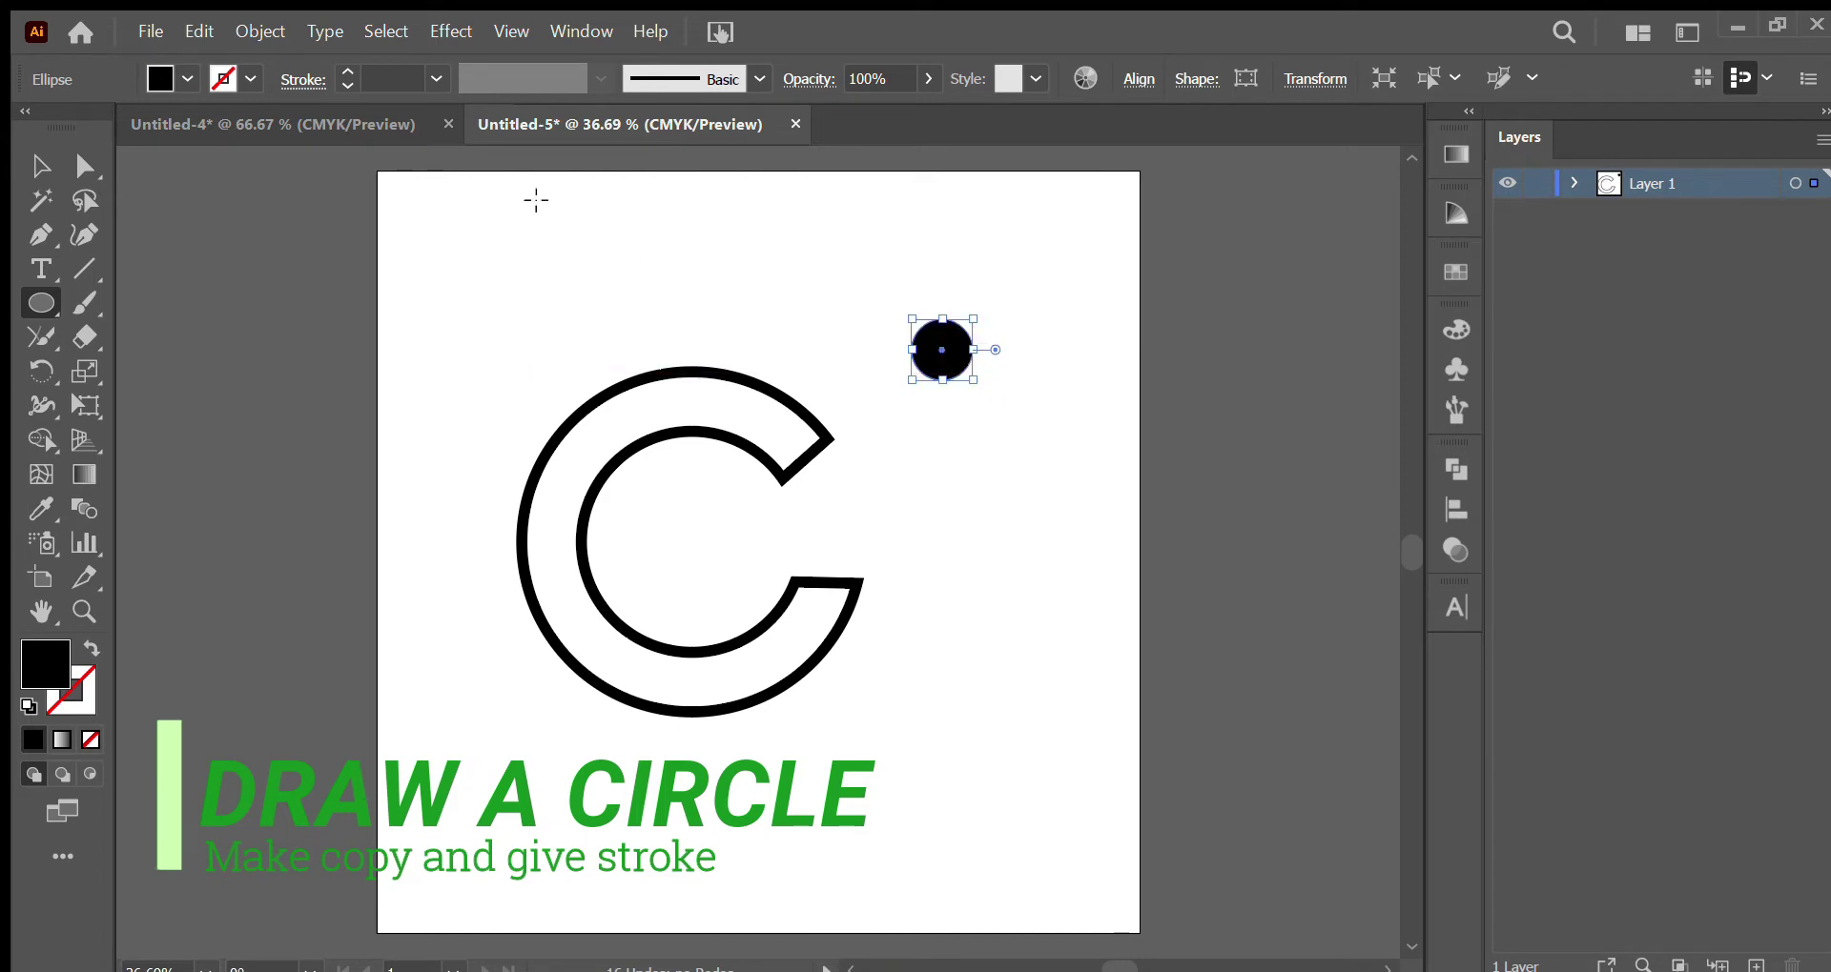
click(92, 651)
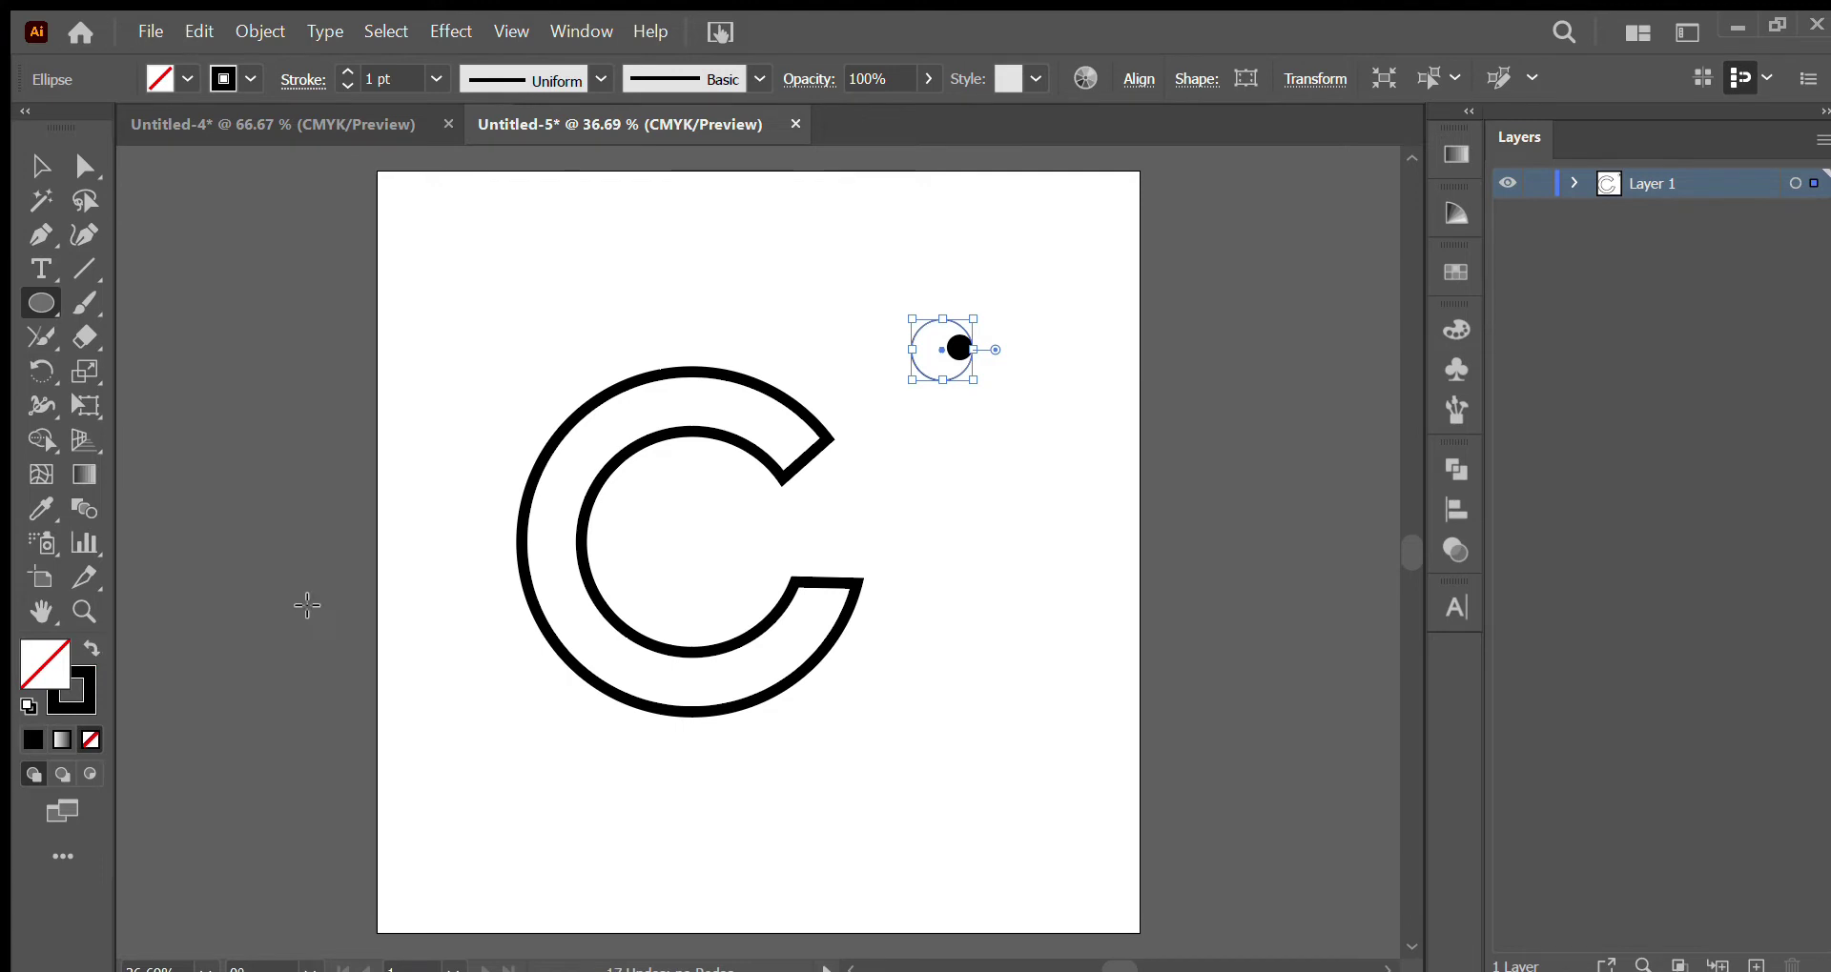
click(342, 69)
click(342, 69)
click(341, 68)
click(342, 68)
click(347, 85)
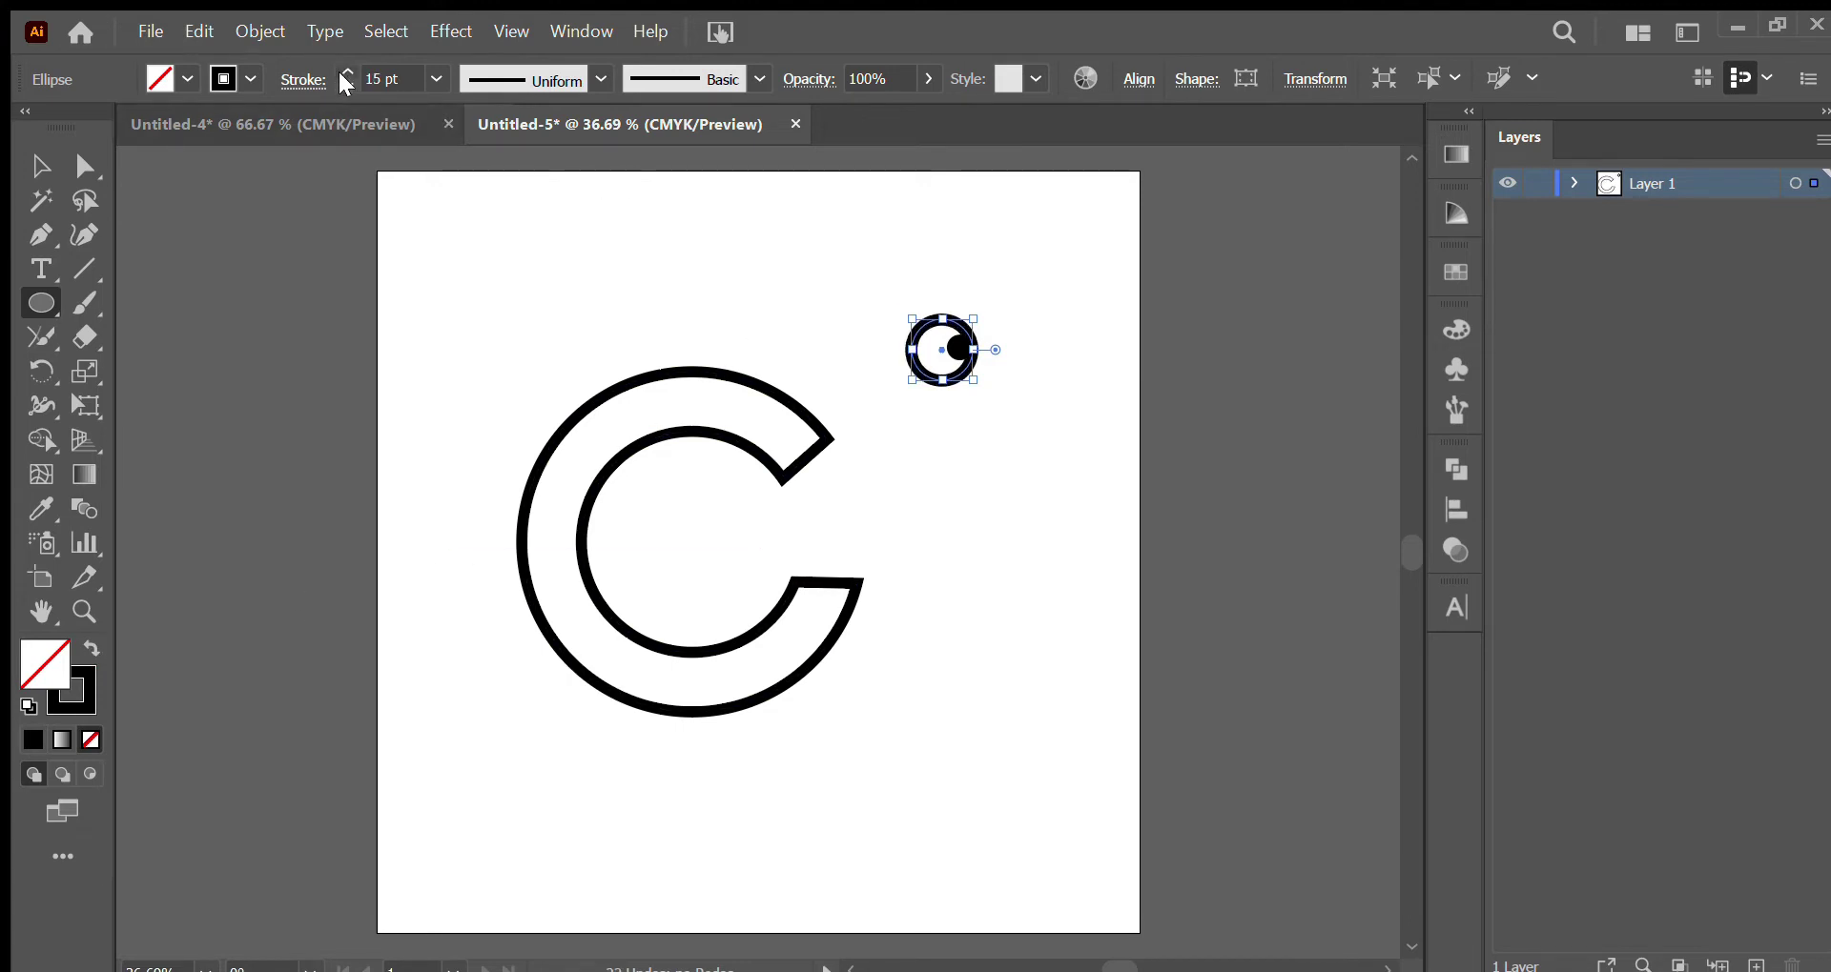
click(346, 84)
Align the dot and the ring so they share the same horizontal and vertical centre
key(v)
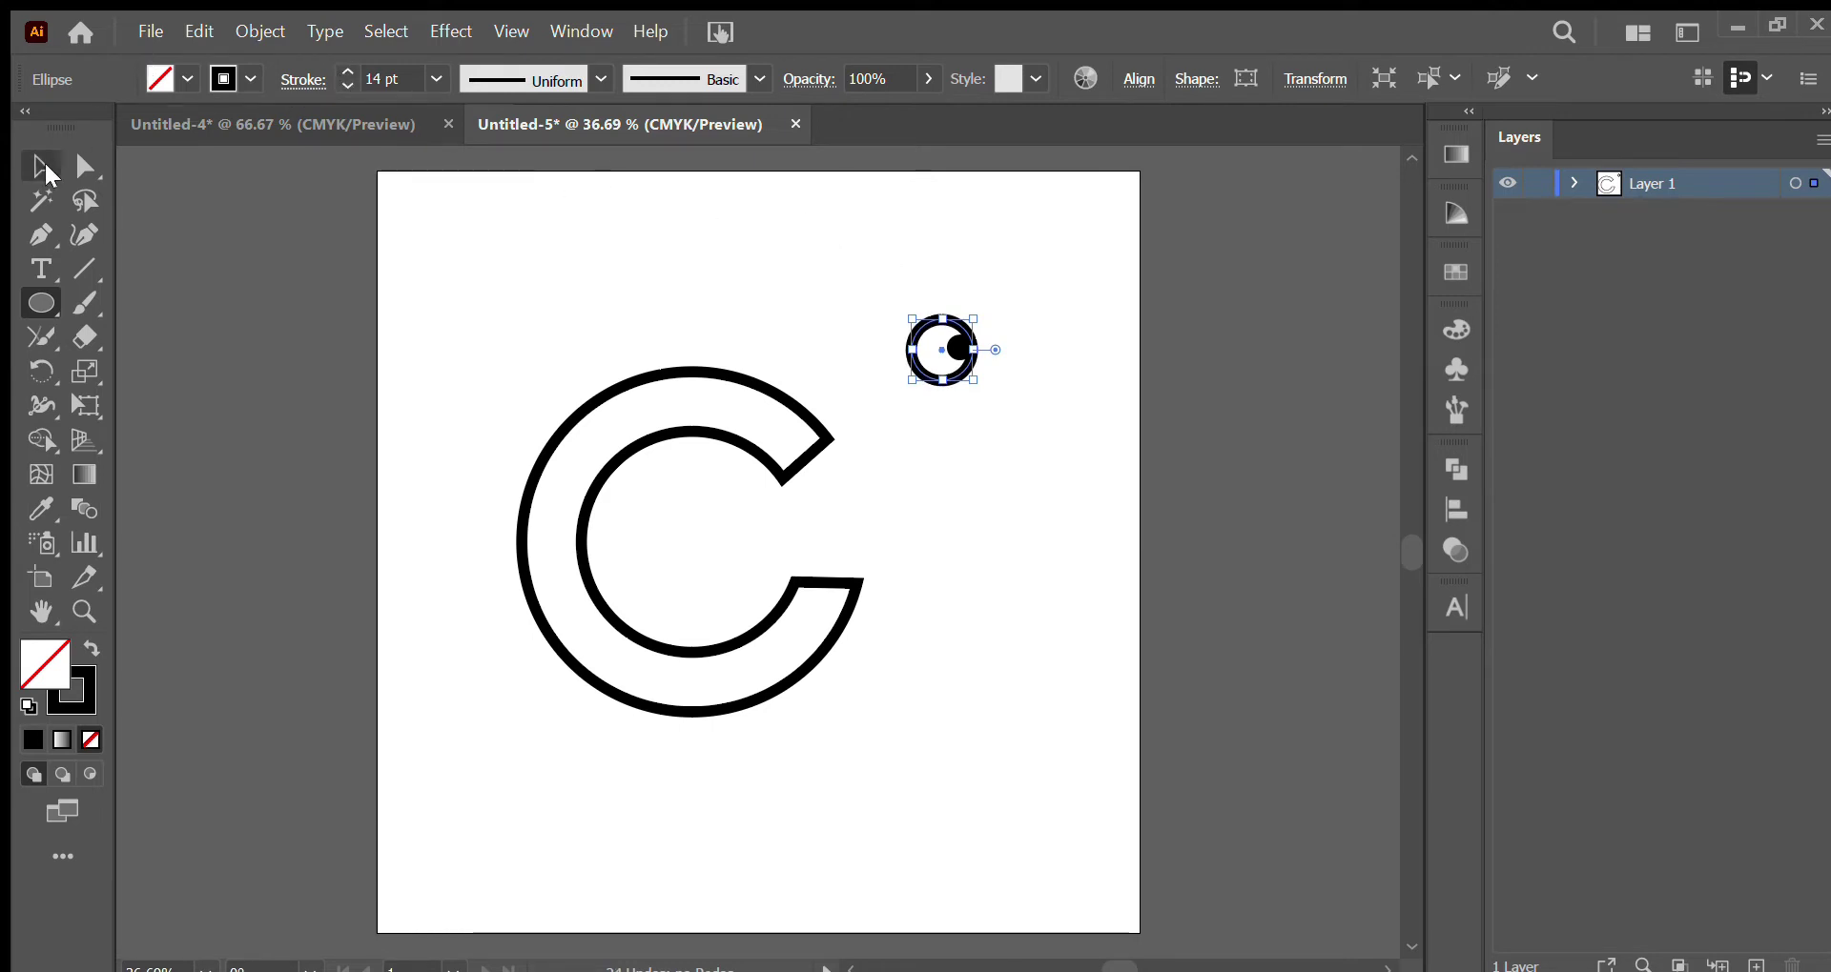
drag(942, 327, 996, 395)
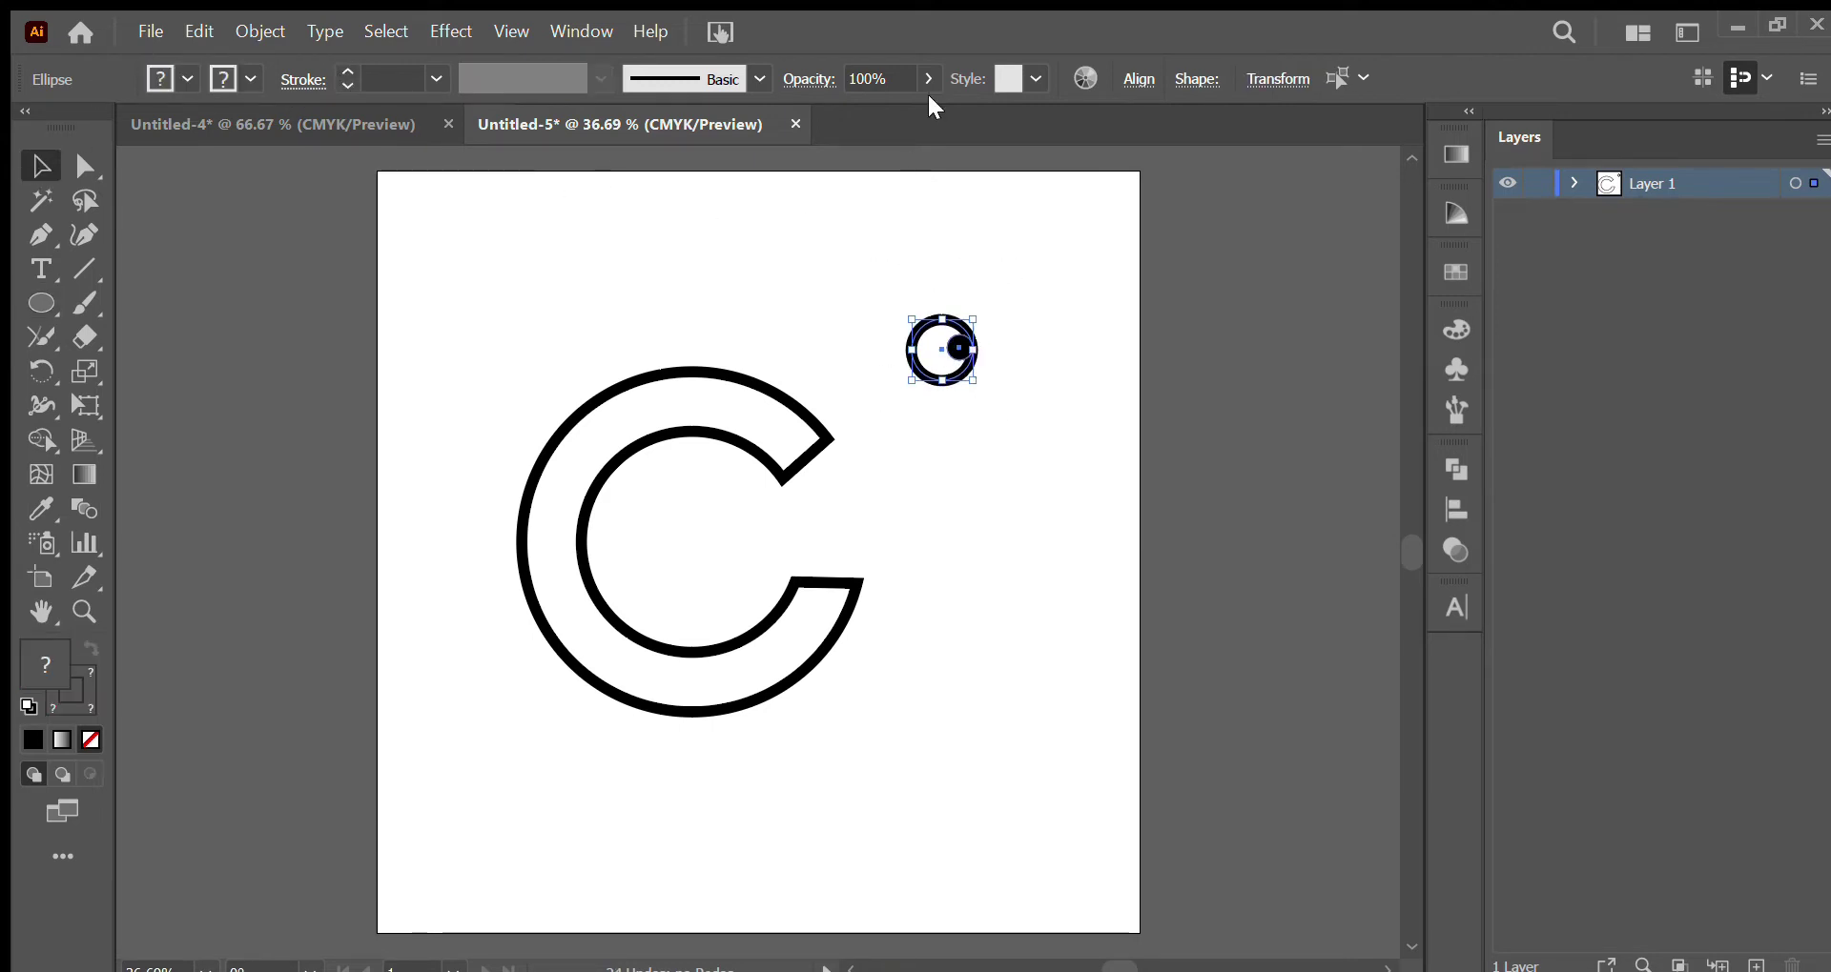
click(883, 157)
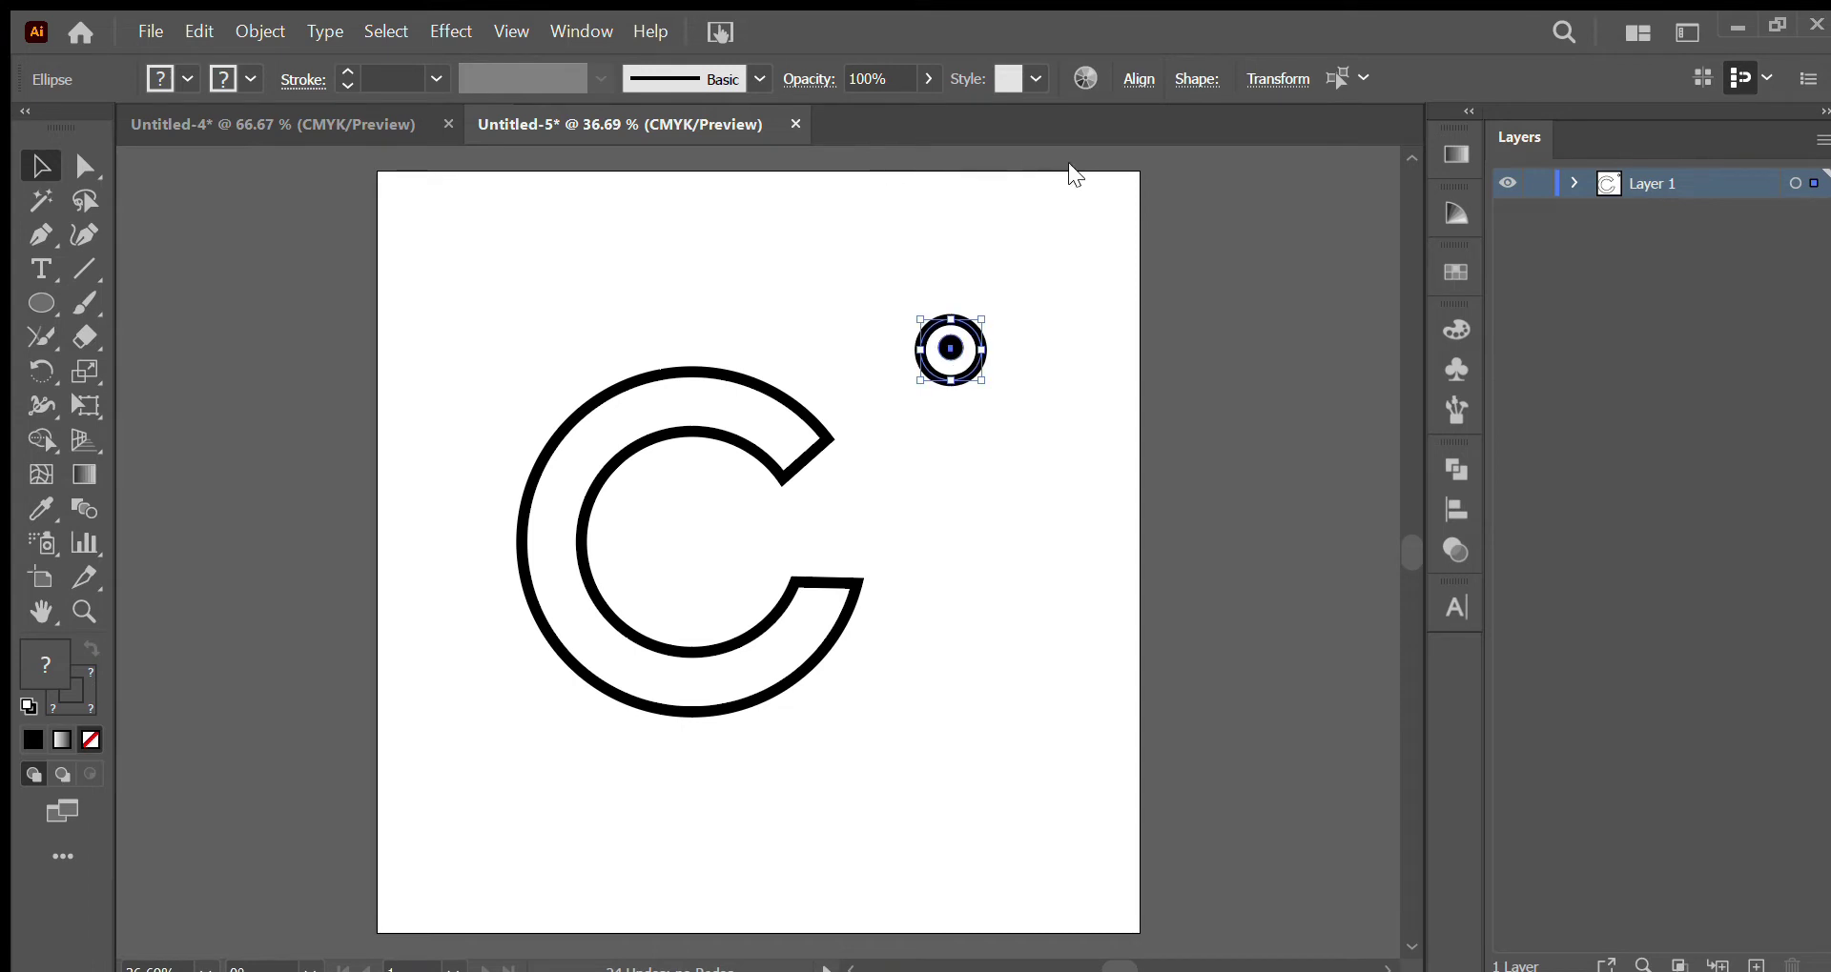
click(1068, 158)
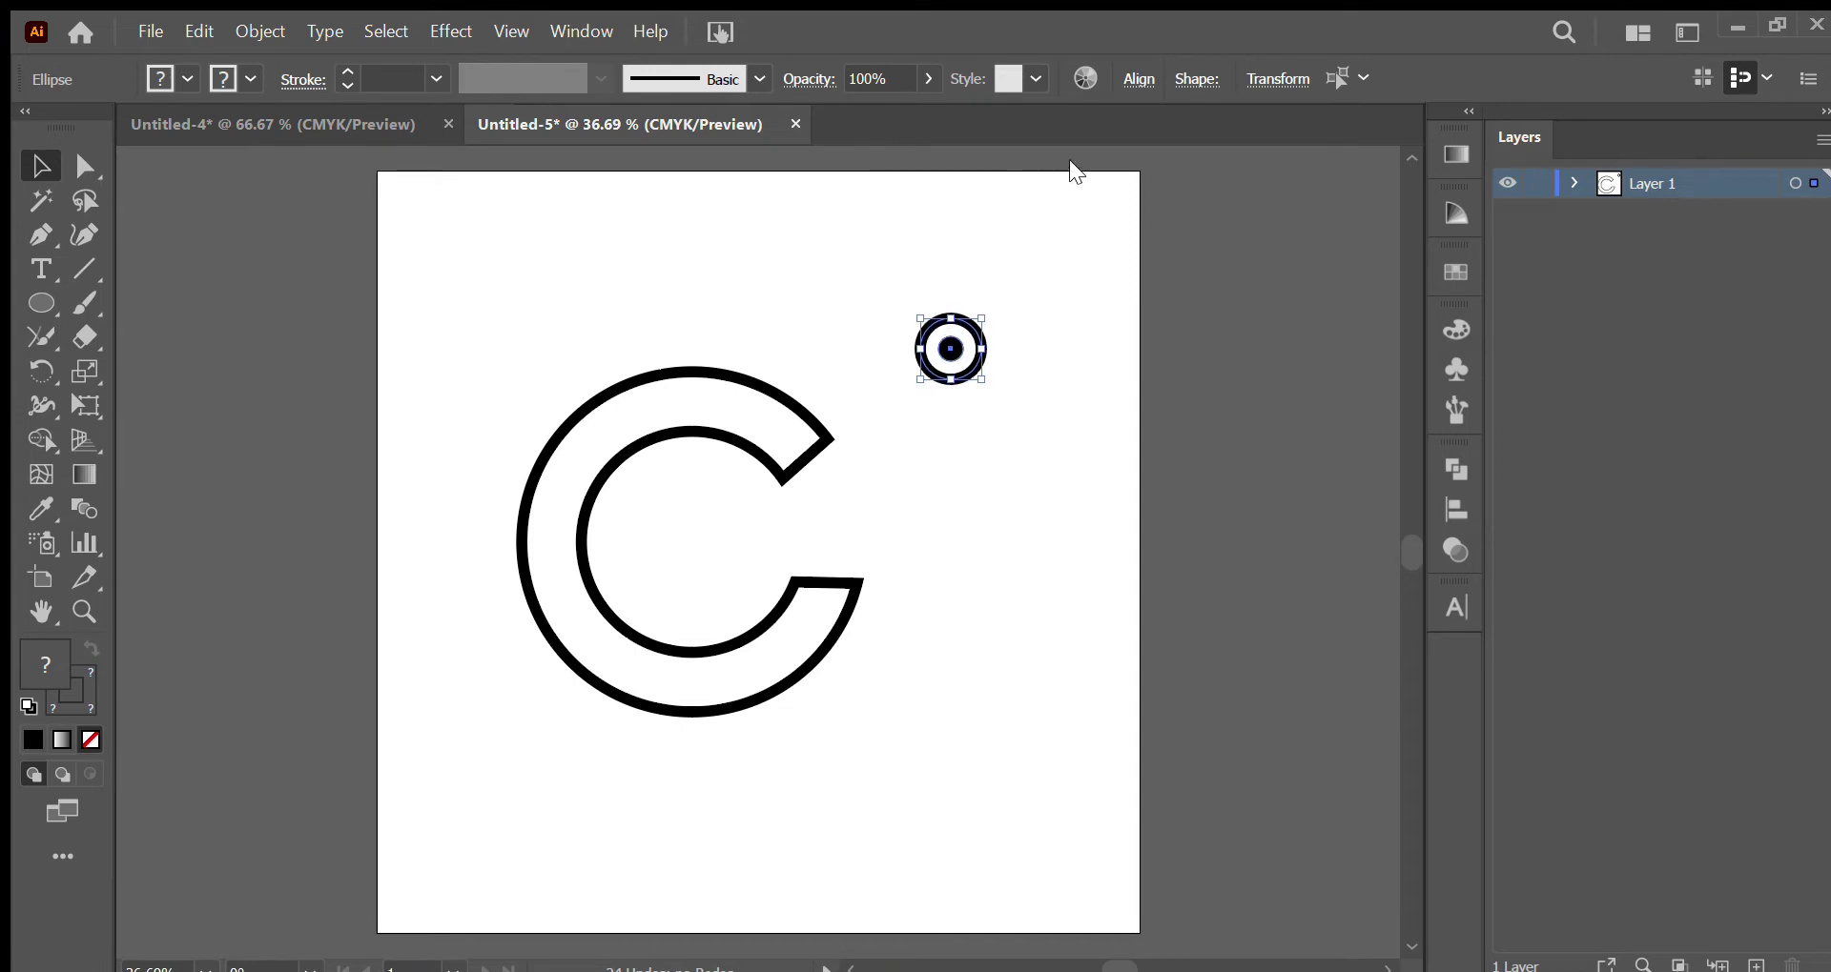
click(993, 397)
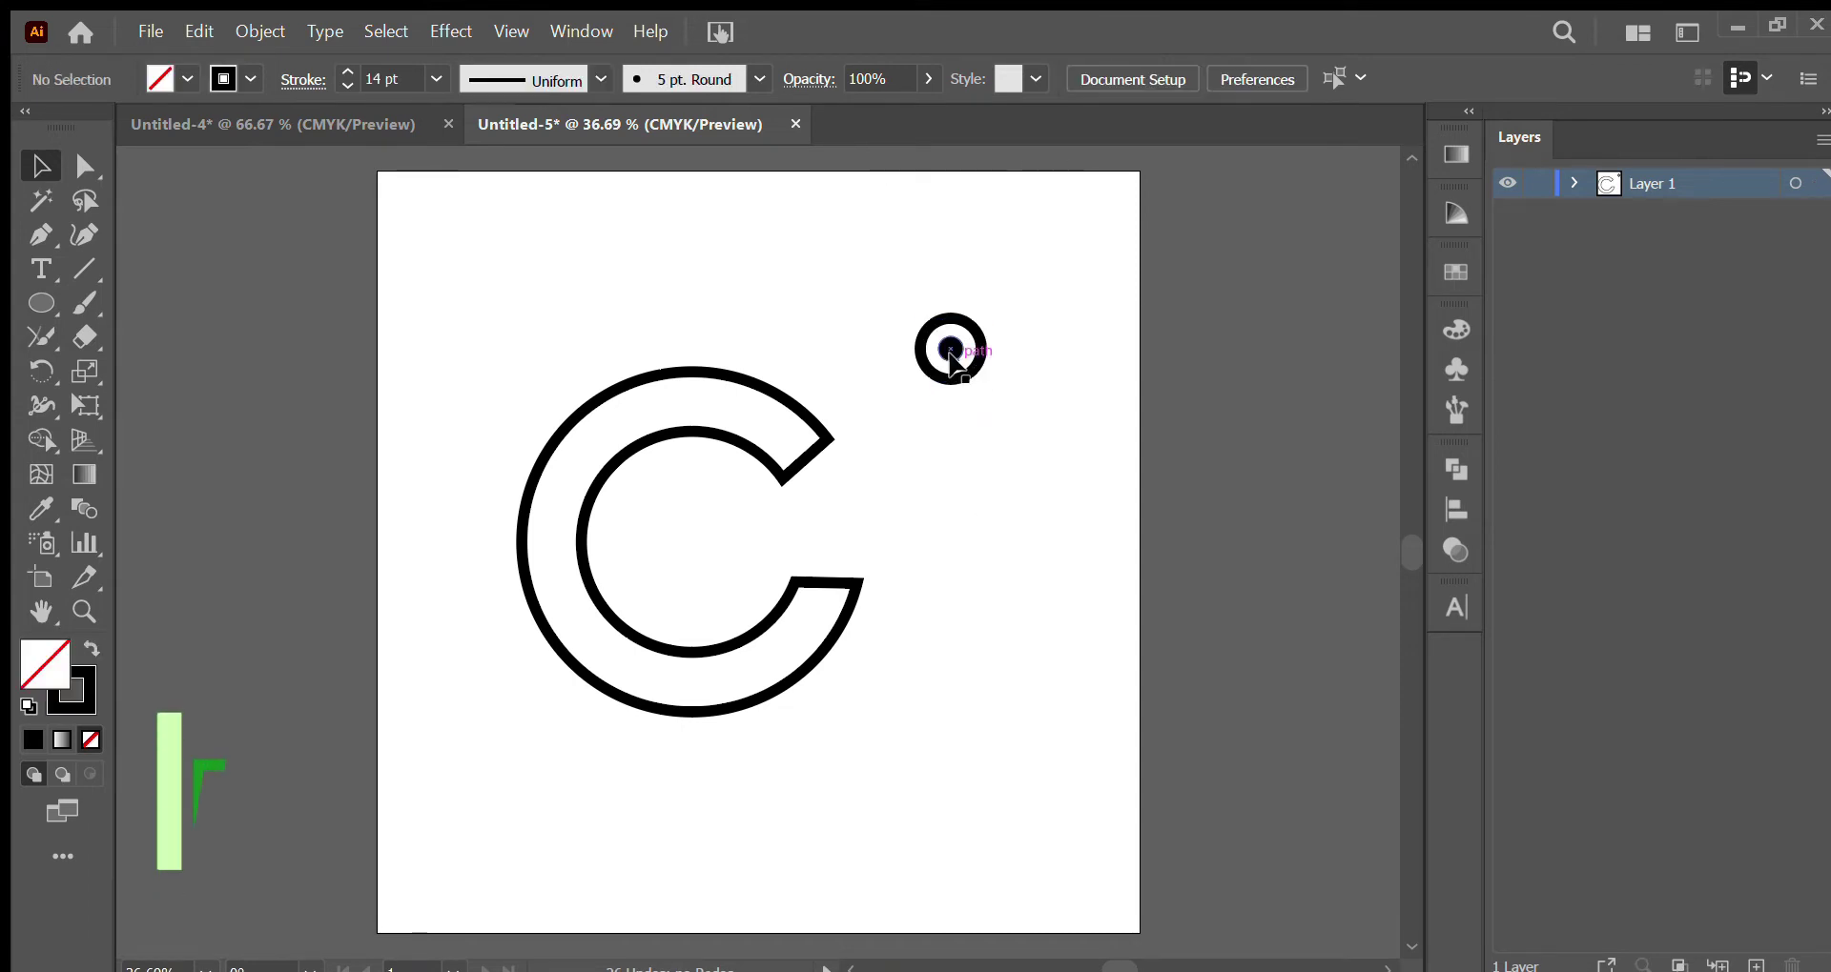
Enlarge the black dot slightly about its centre inside the ring
click(950, 350)
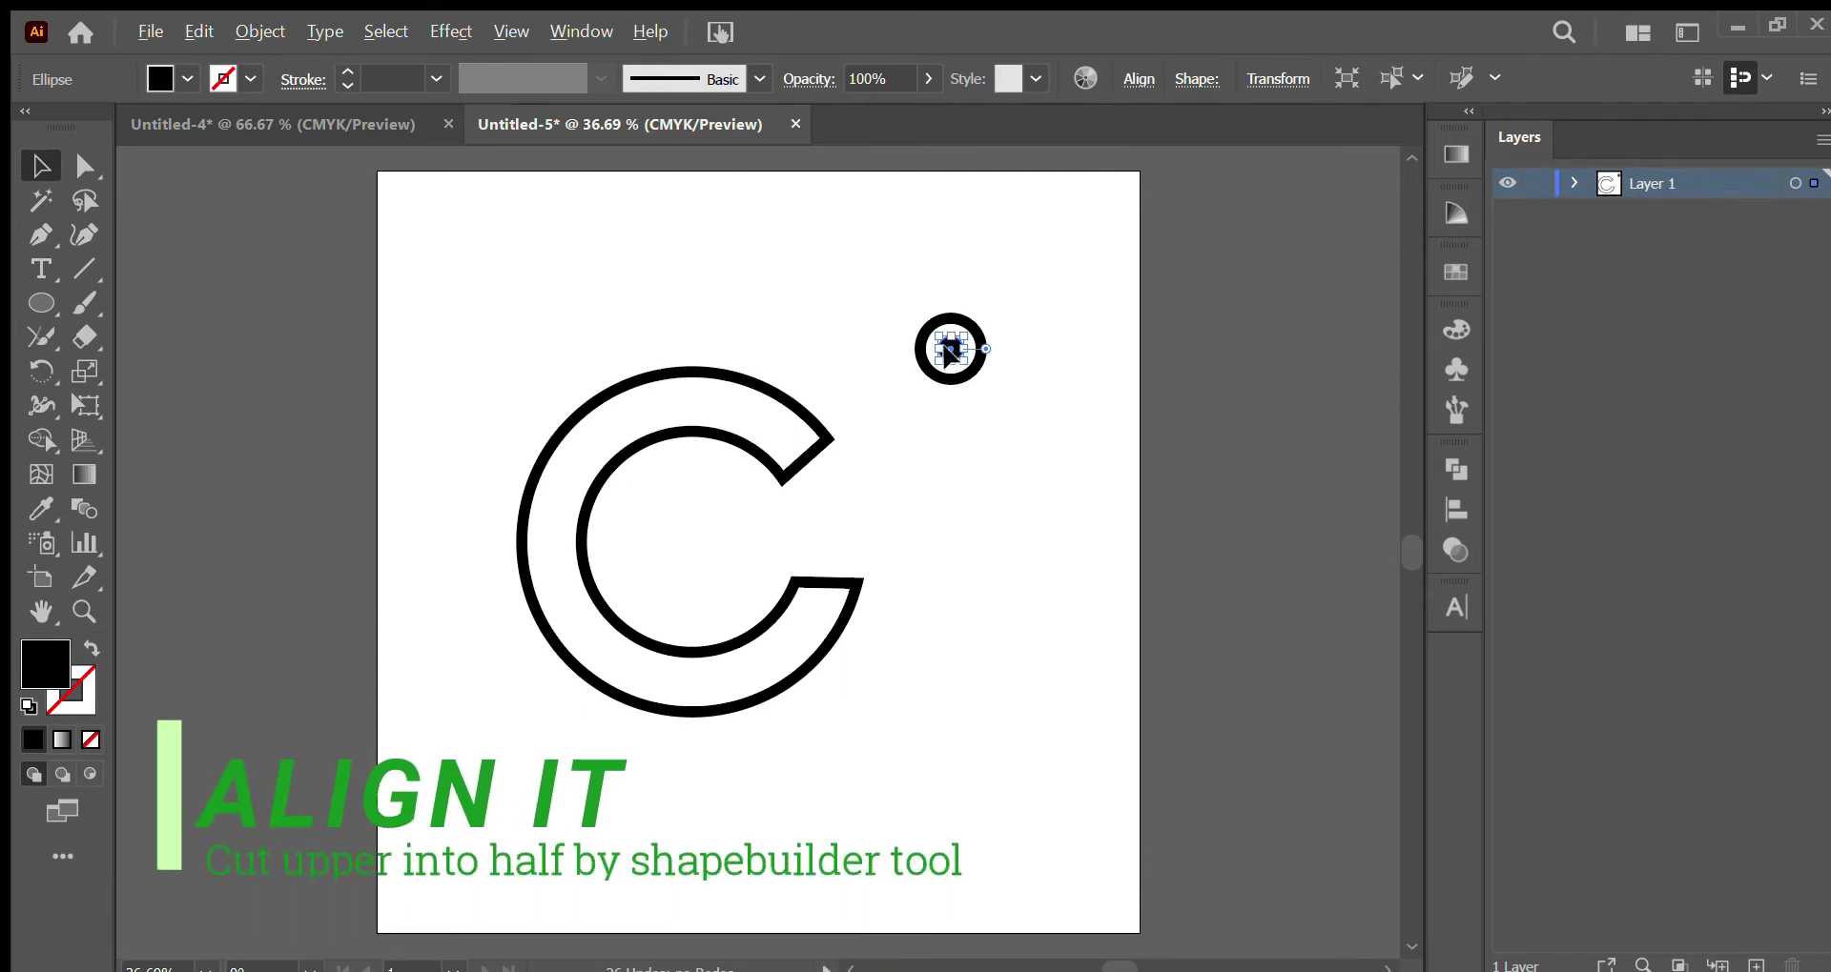
drag(963, 361, 972, 368)
drag(865, 269, 982, 387)
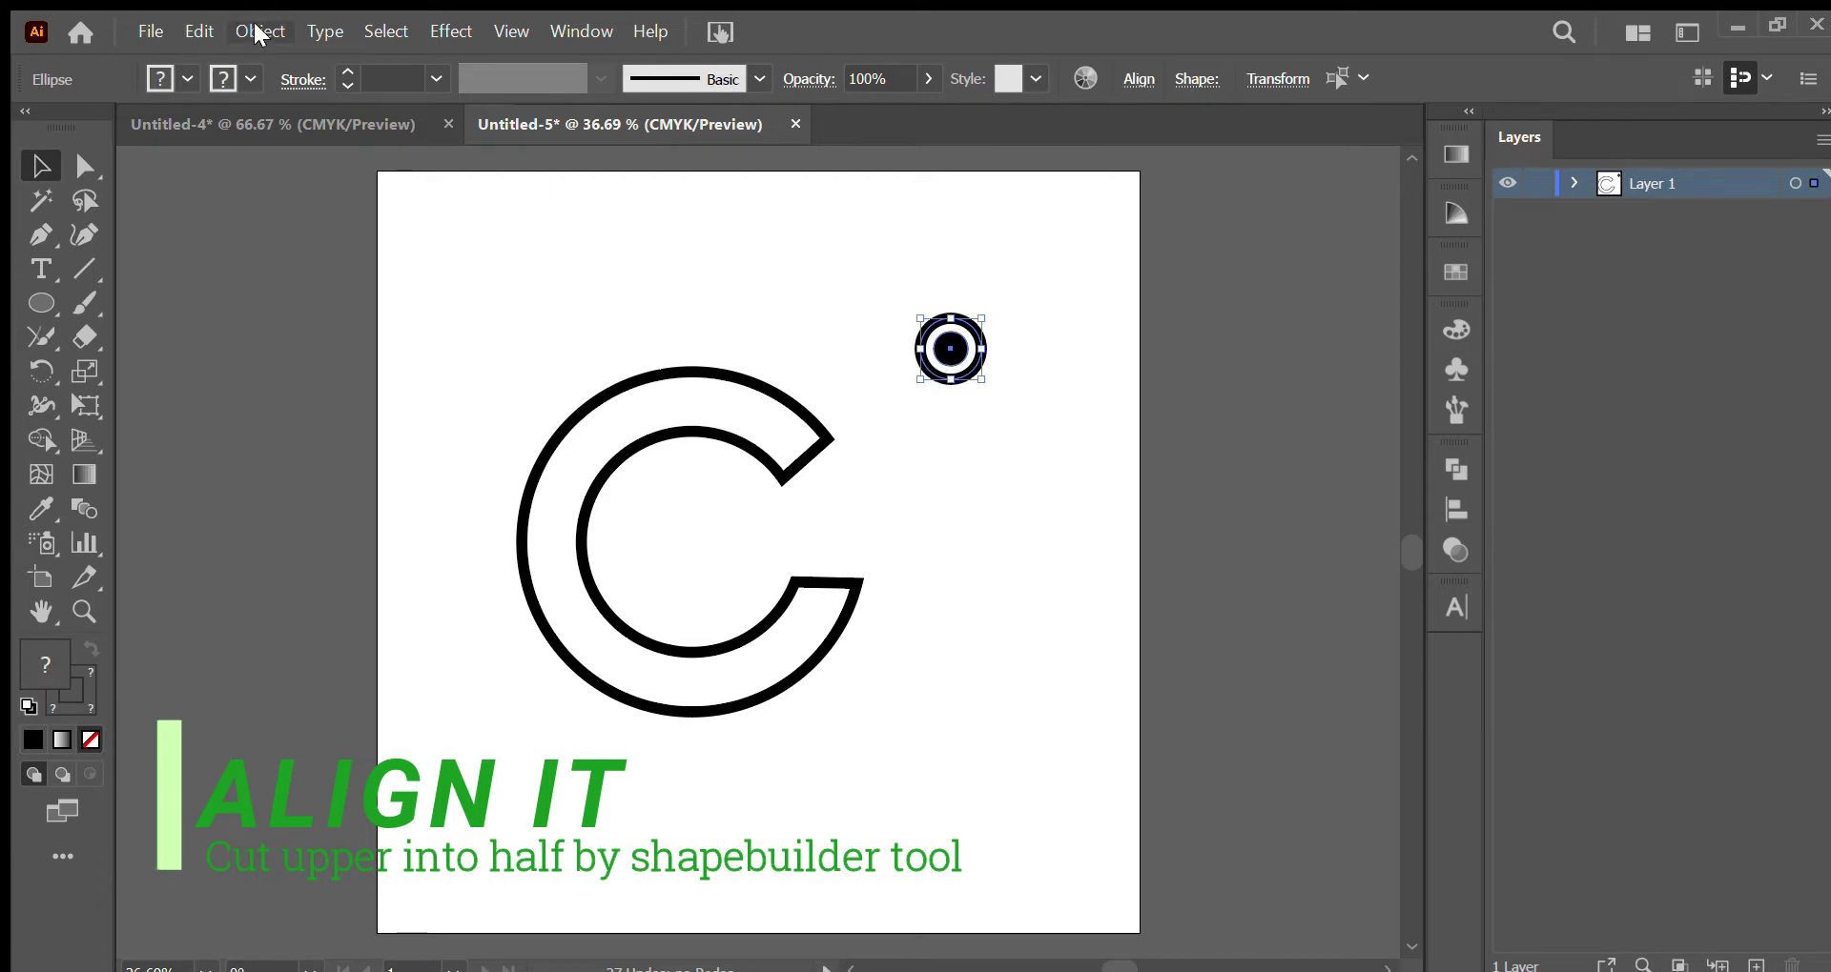
click(497, 313)
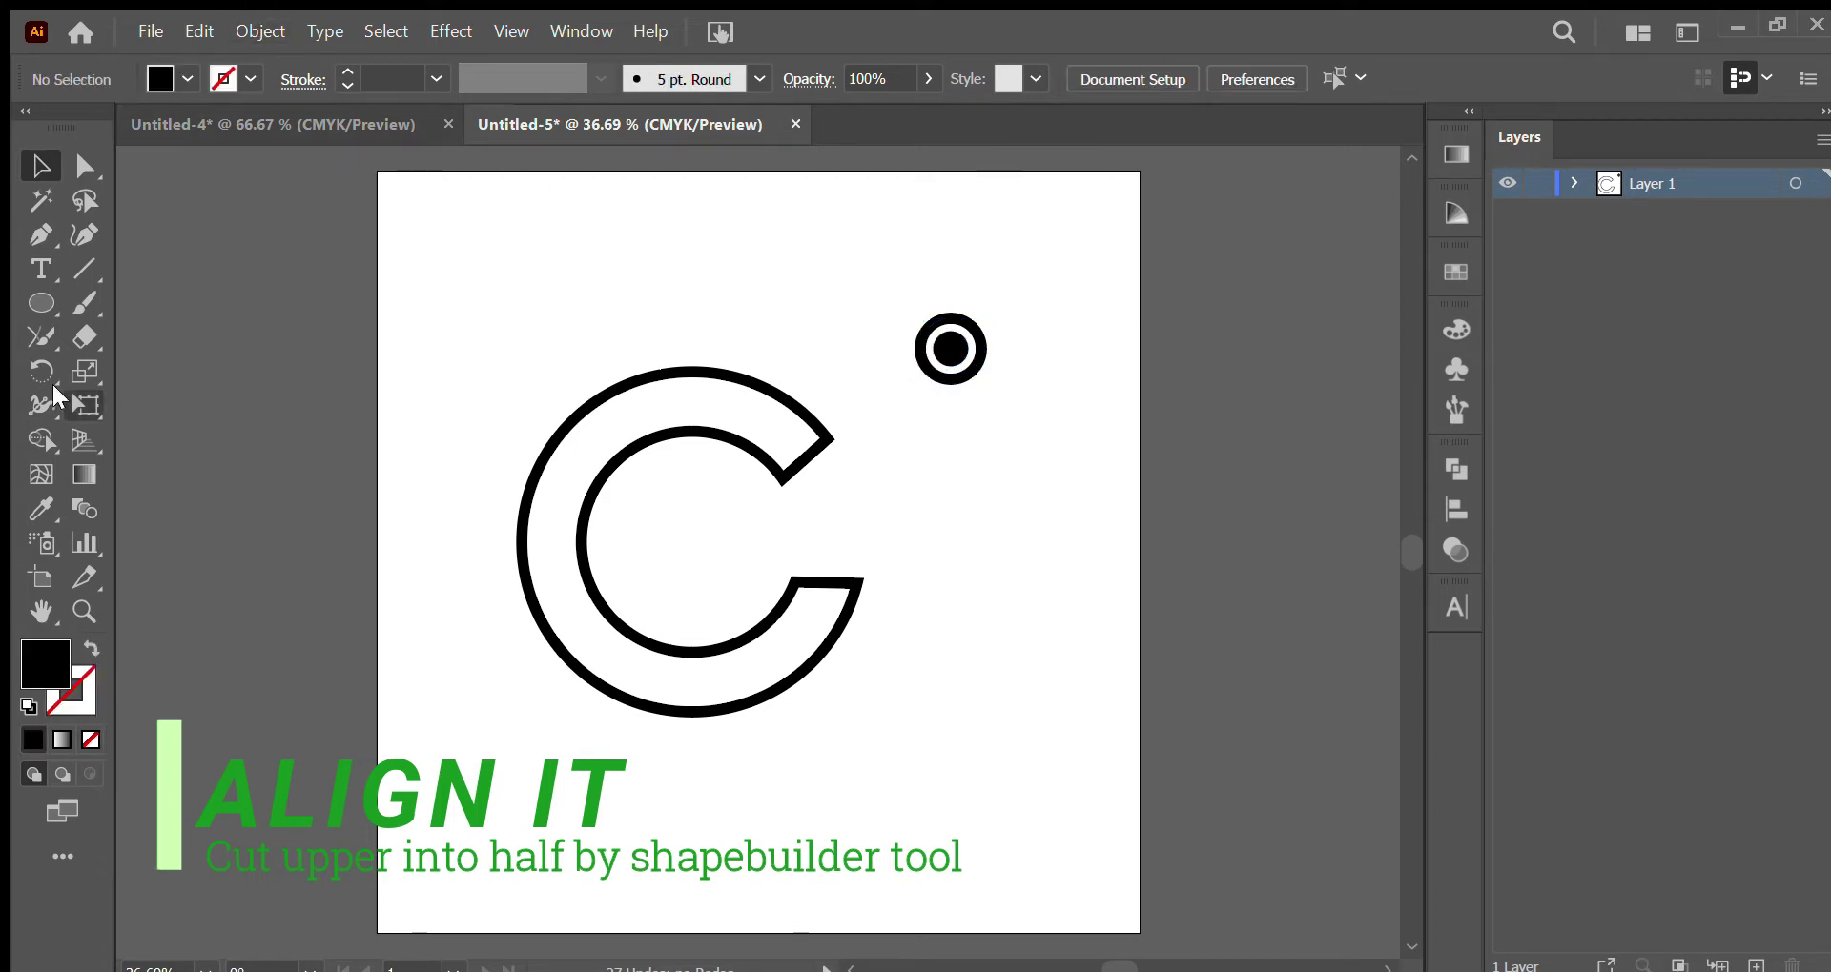
Draw a diagonal line through the dot and ring and cut away the ring's lower-left half with Shape Builder
click(86, 269)
drag(877, 318, 1015, 388)
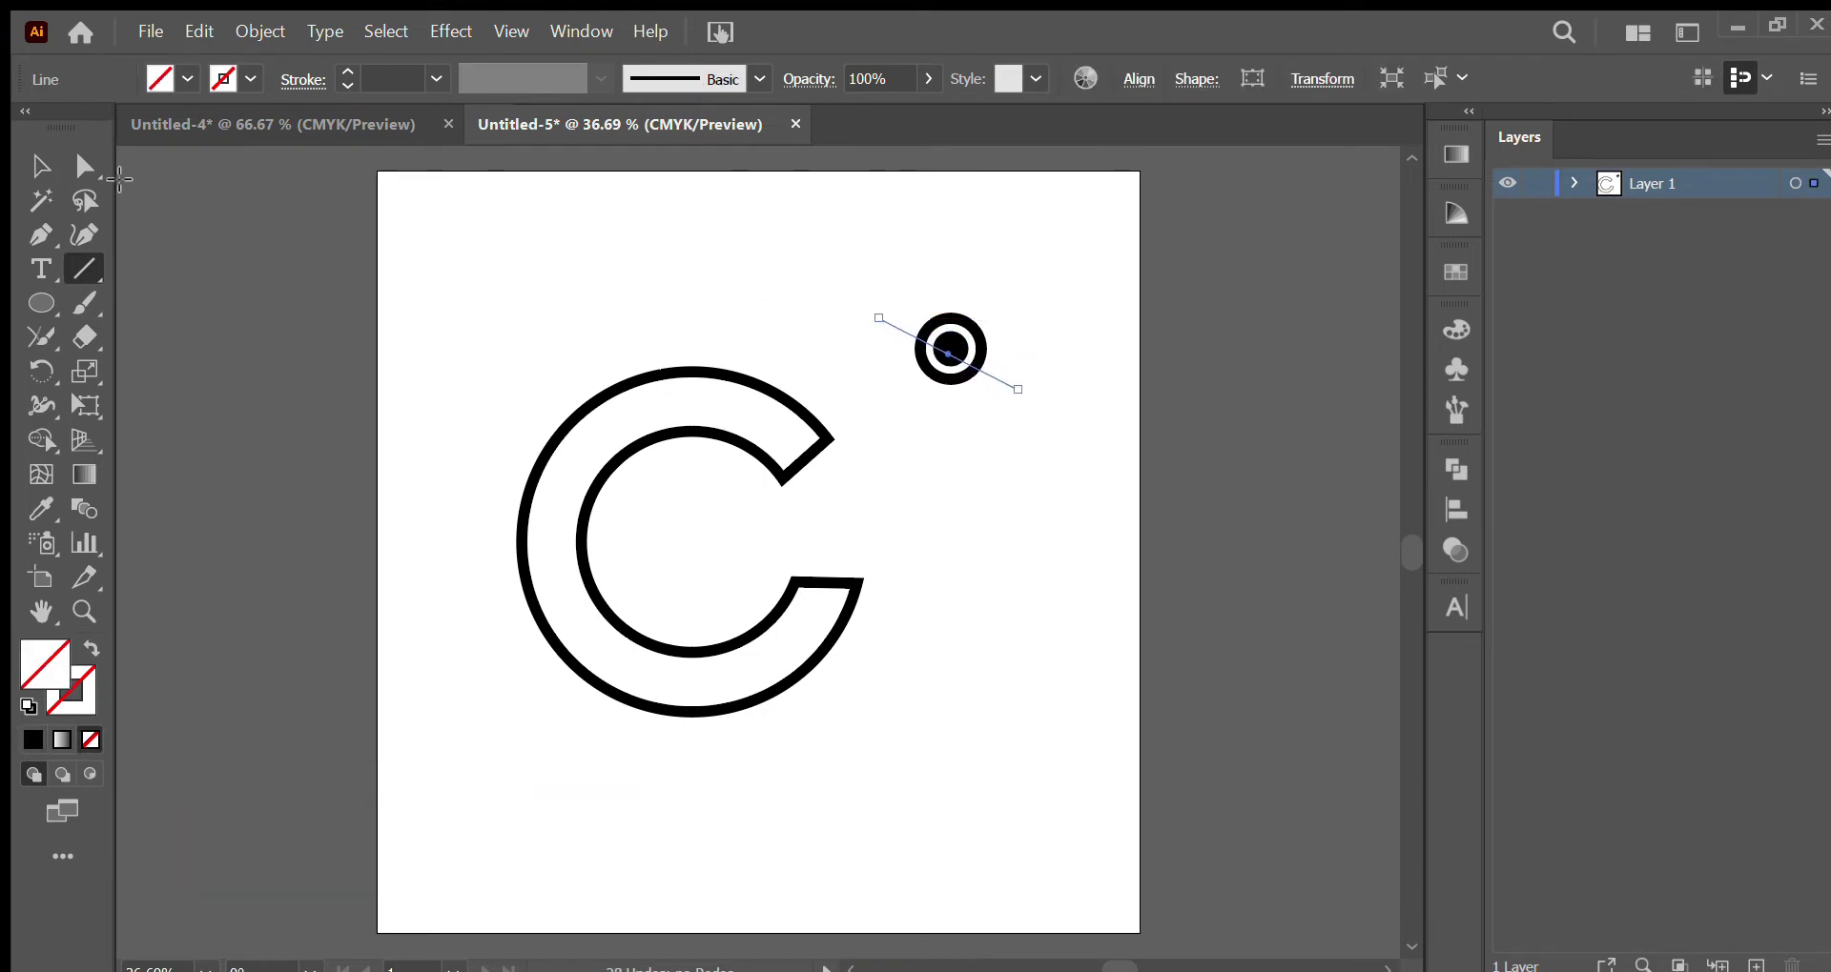
click(41, 166)
drag(858, 258, 961, 380)
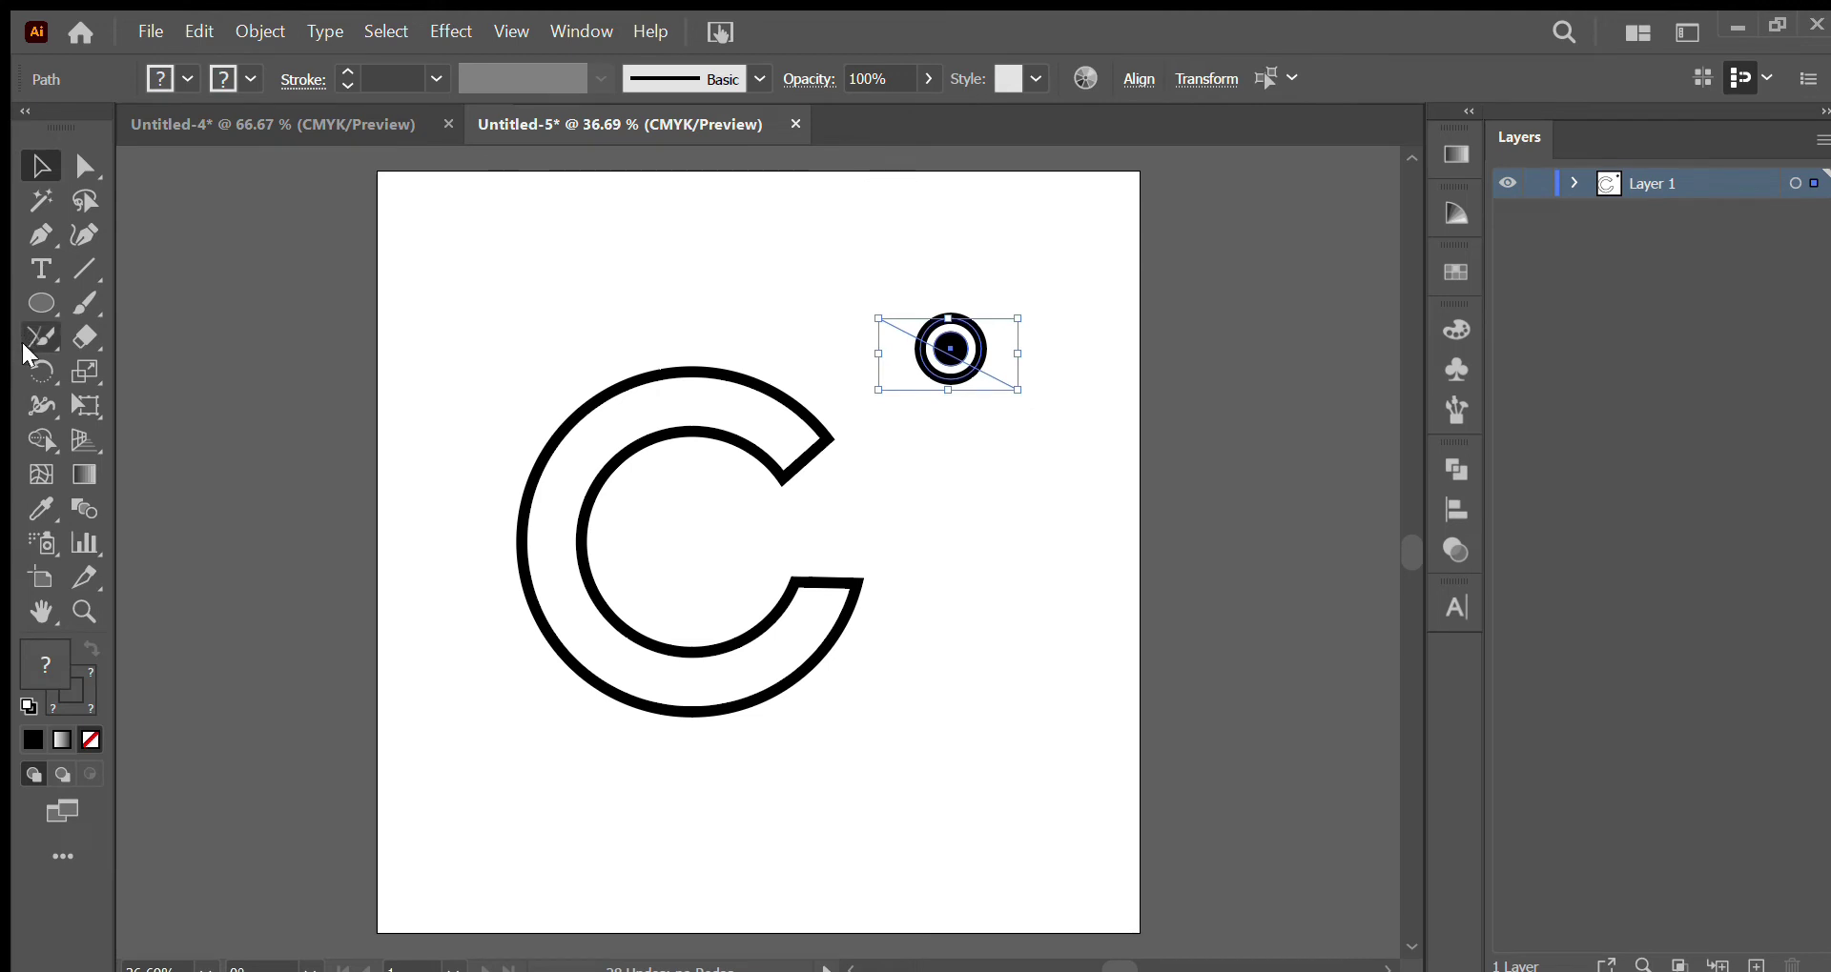
click(35, 438)
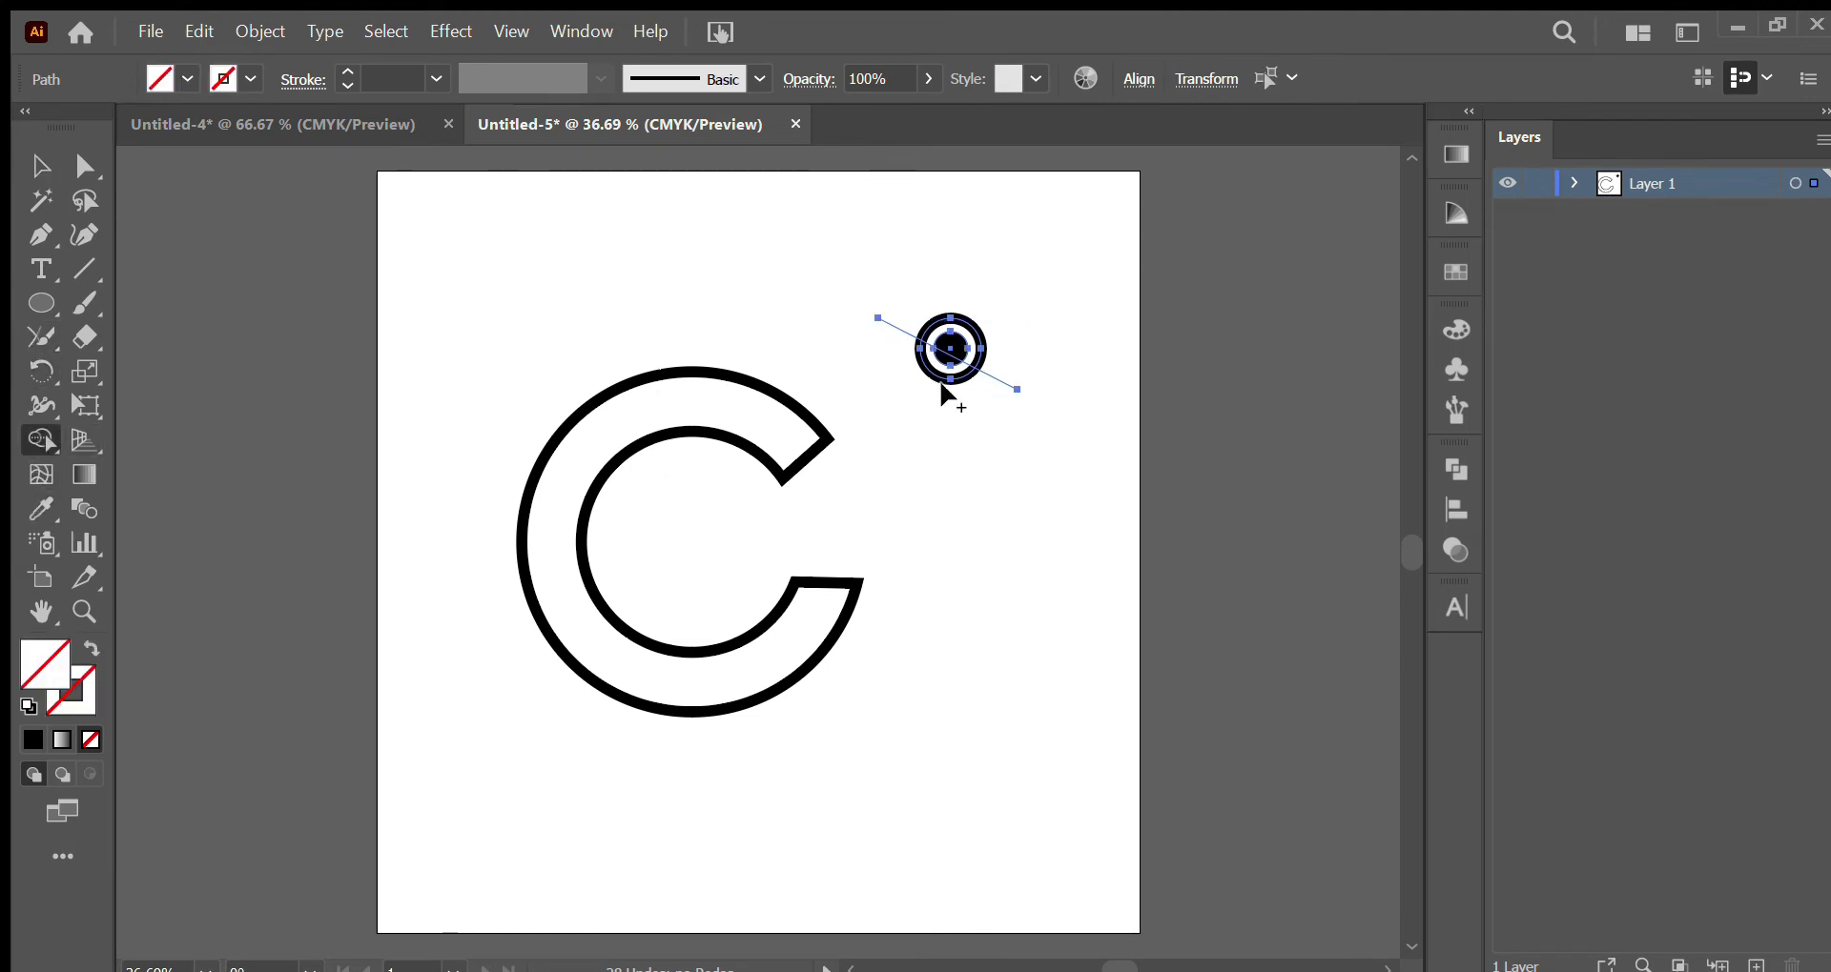
drag(949, 379, 982, 367)
alt+click(885, 317)
alt+click(946, 351)
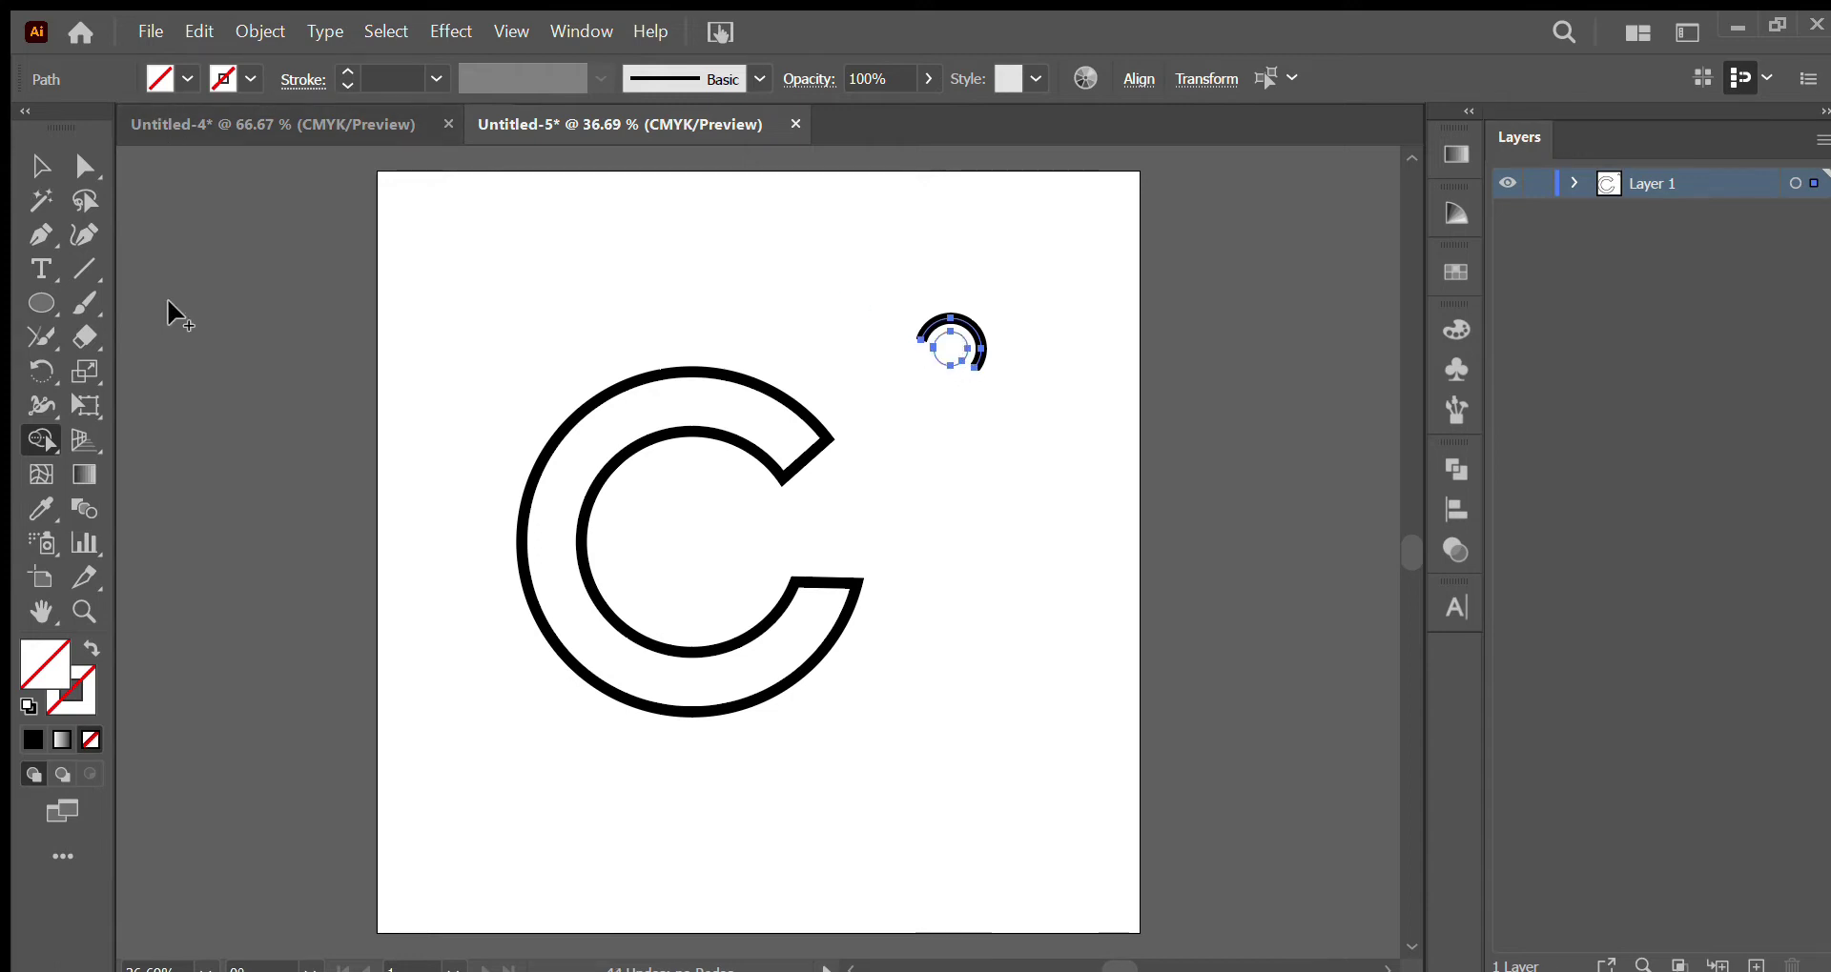
Fill the inner circle with solid black
click(41, 166)
click(873, 397)
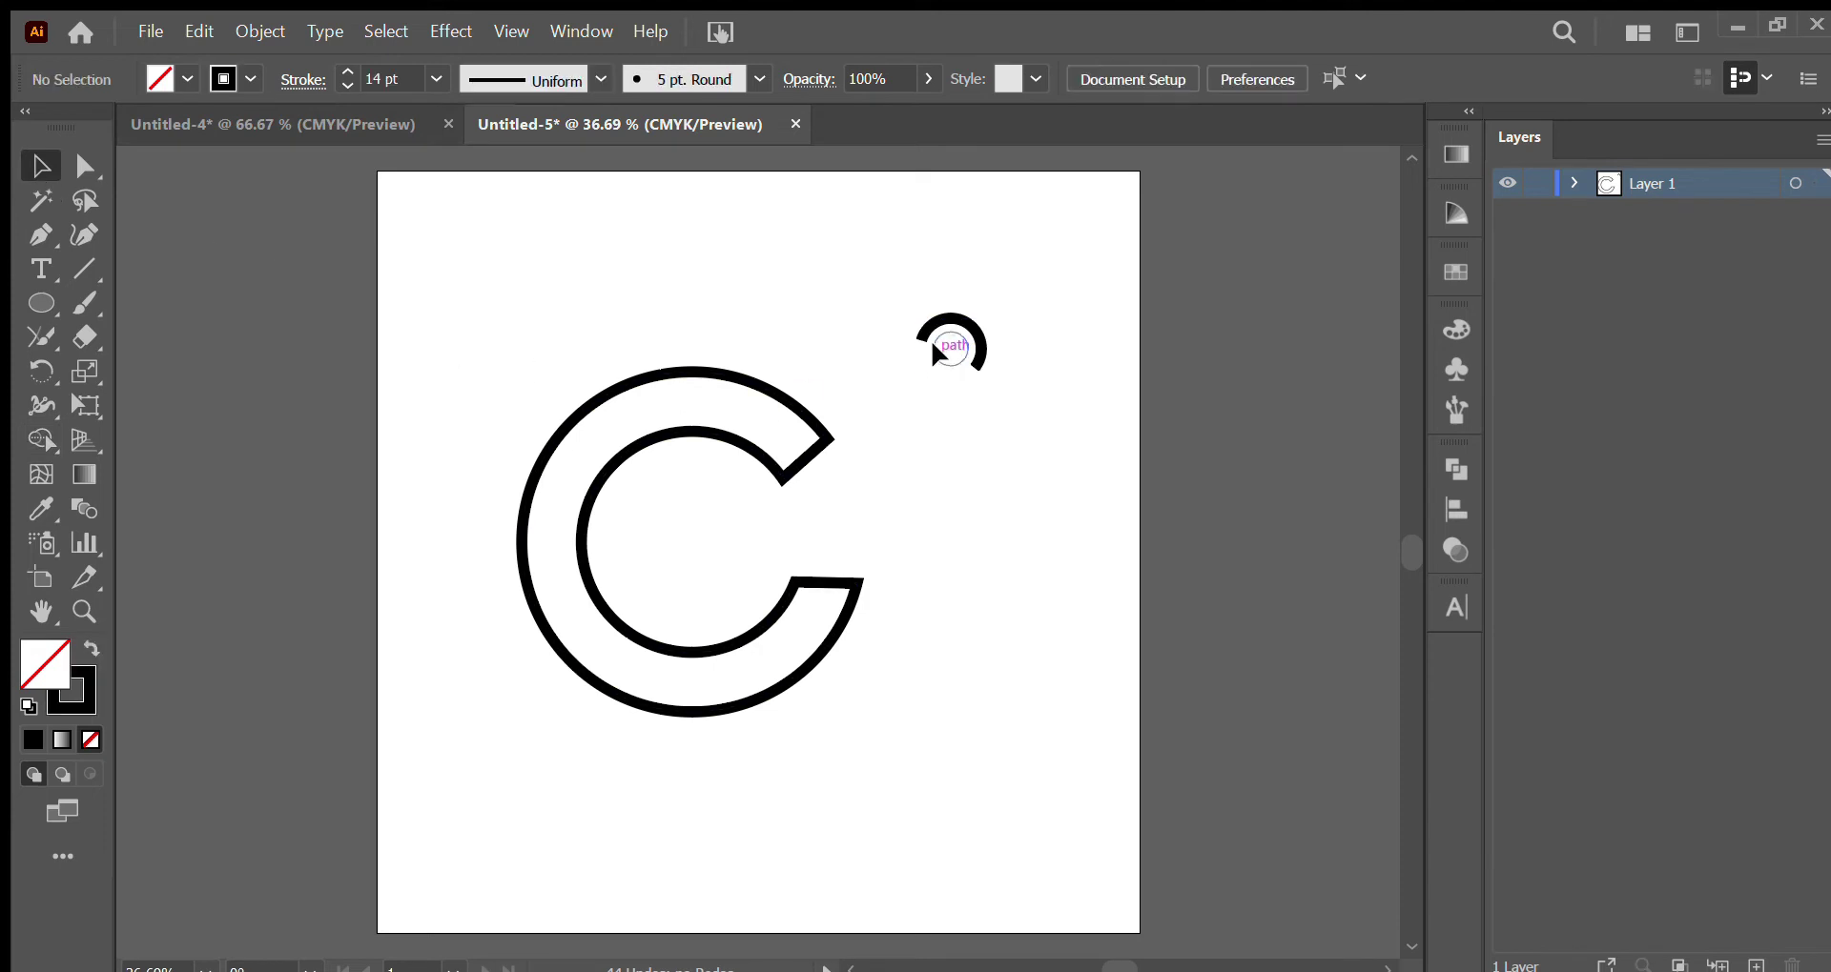
click(940, 349)
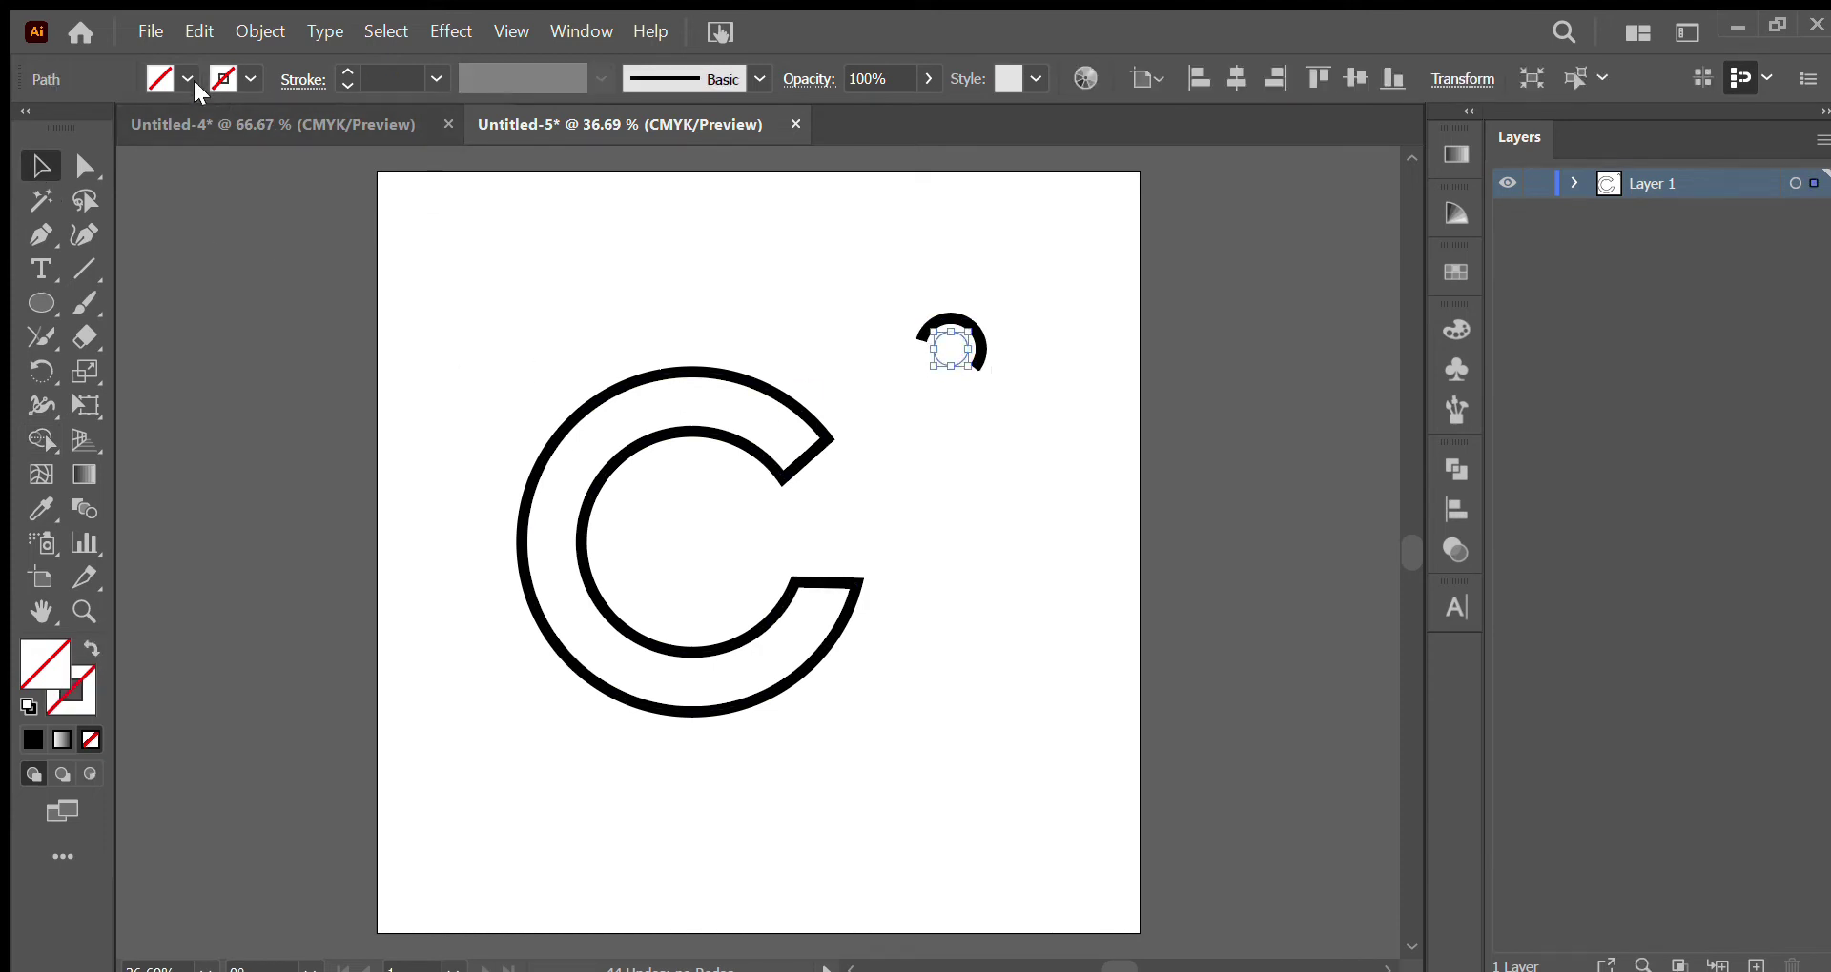
key(comma)
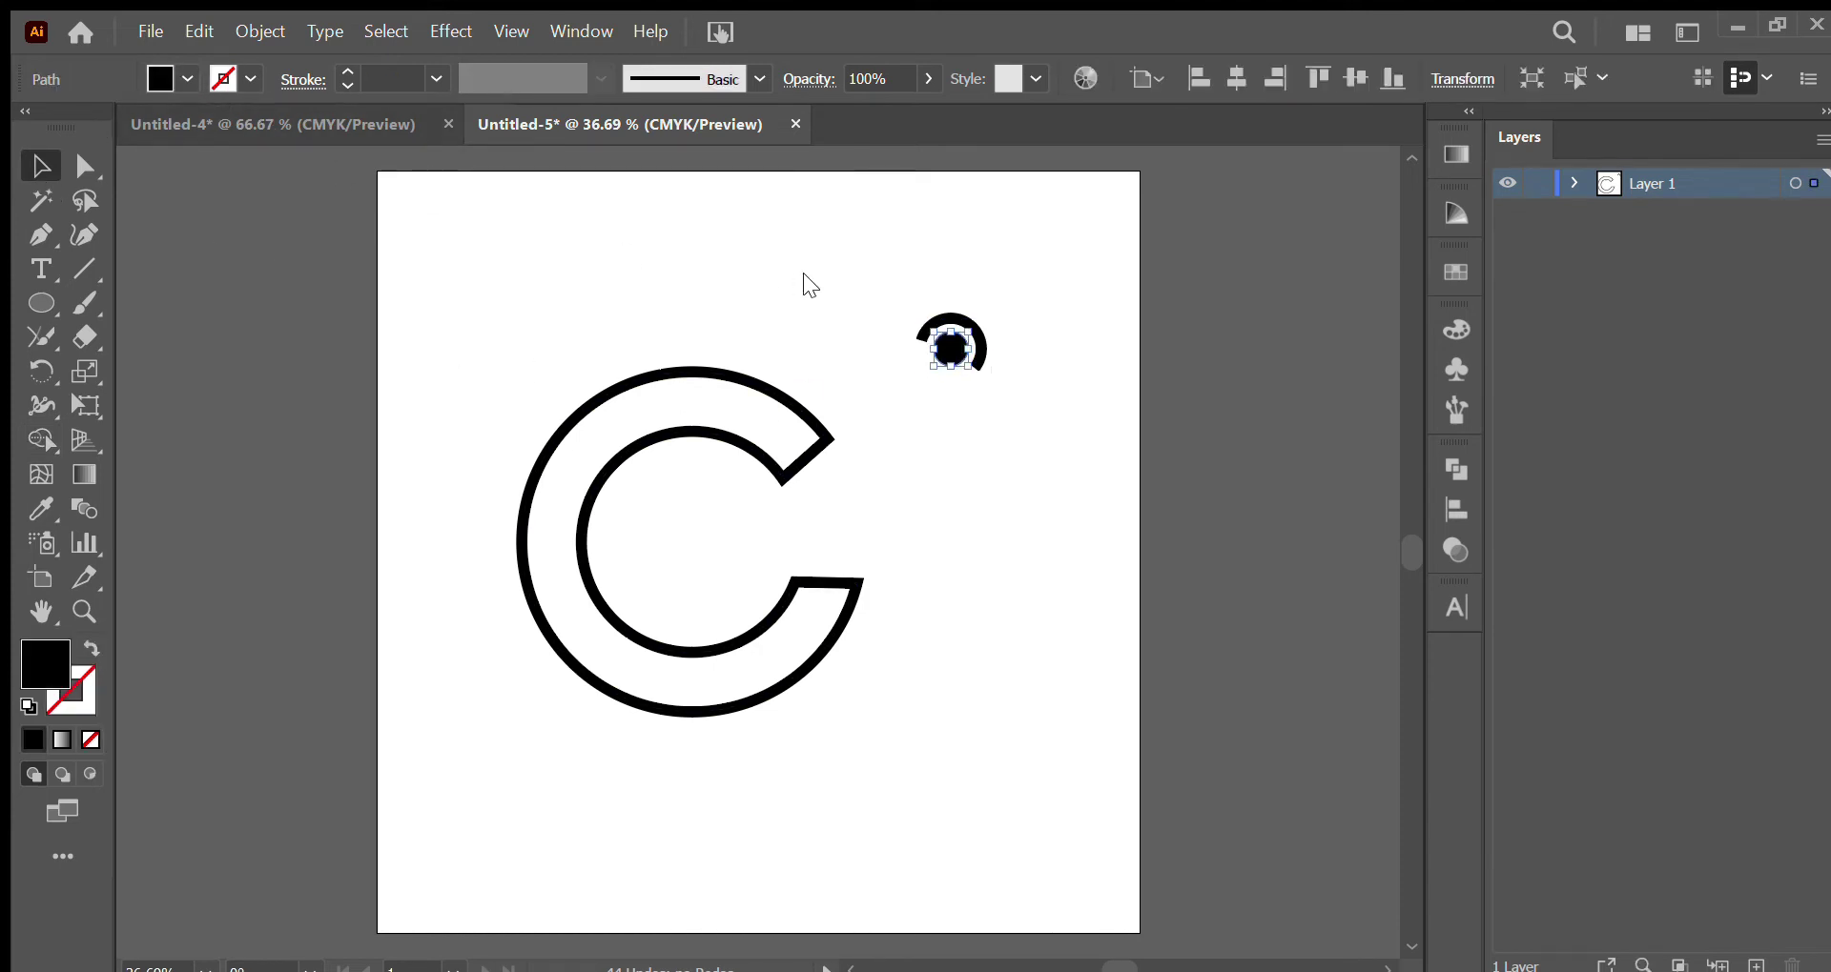
Expand the arc's stroke into a filled shape and group it with the dot
drag(868, 233, 1043, 389)
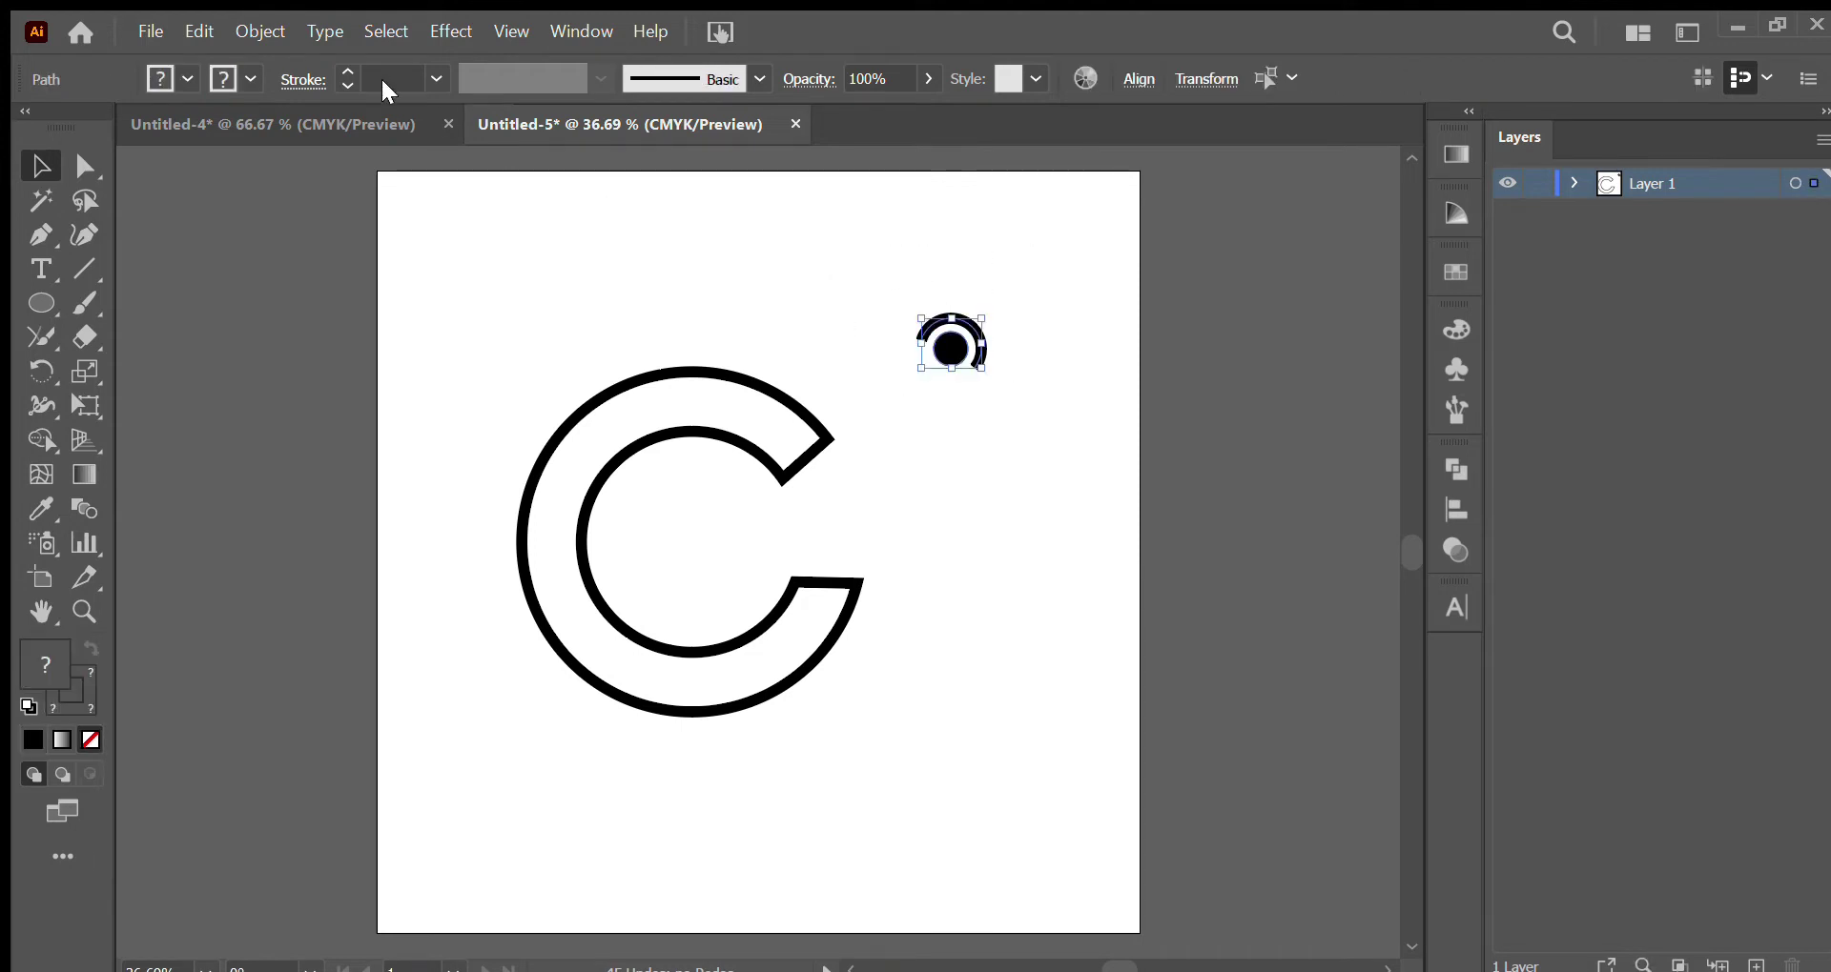
click(240, 33)
key(ctrl+8)
drag(873, 286, 1036, 393)
key(ctrl+g)
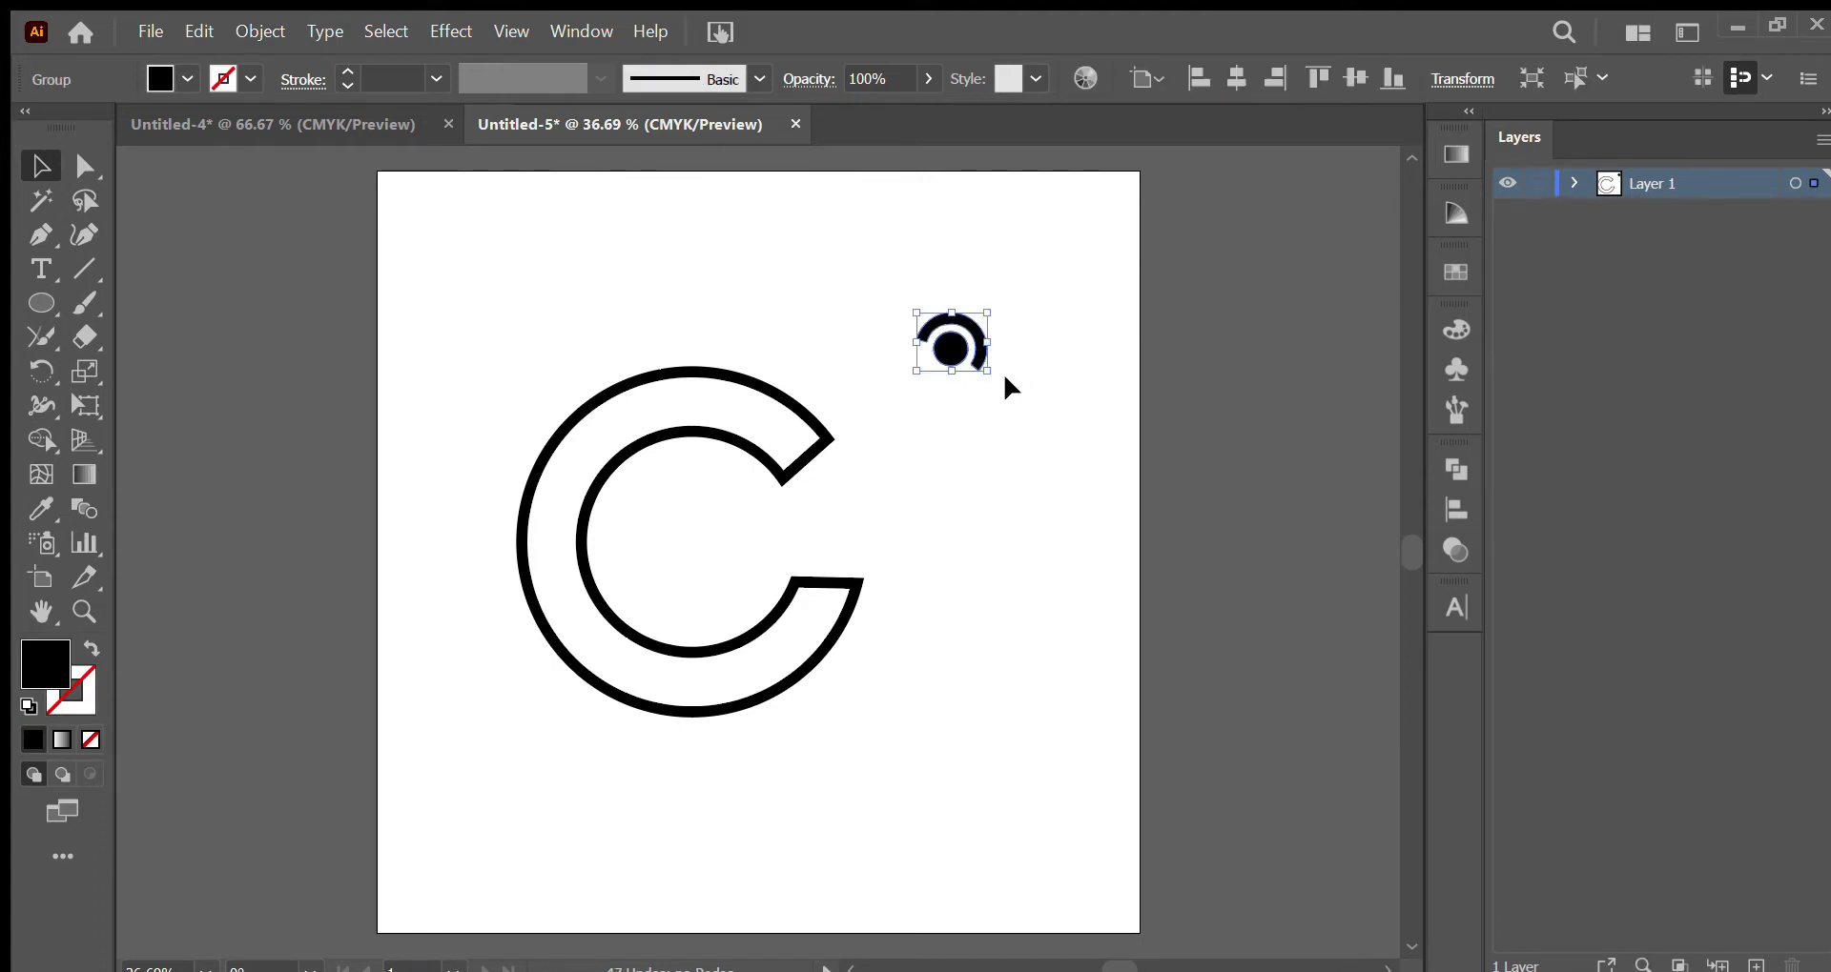
Rotate the dot-and-arc group to face right, place it on the C's top edge, and expand the C's strokes into outlines
drag(996, 374, 696, 375)
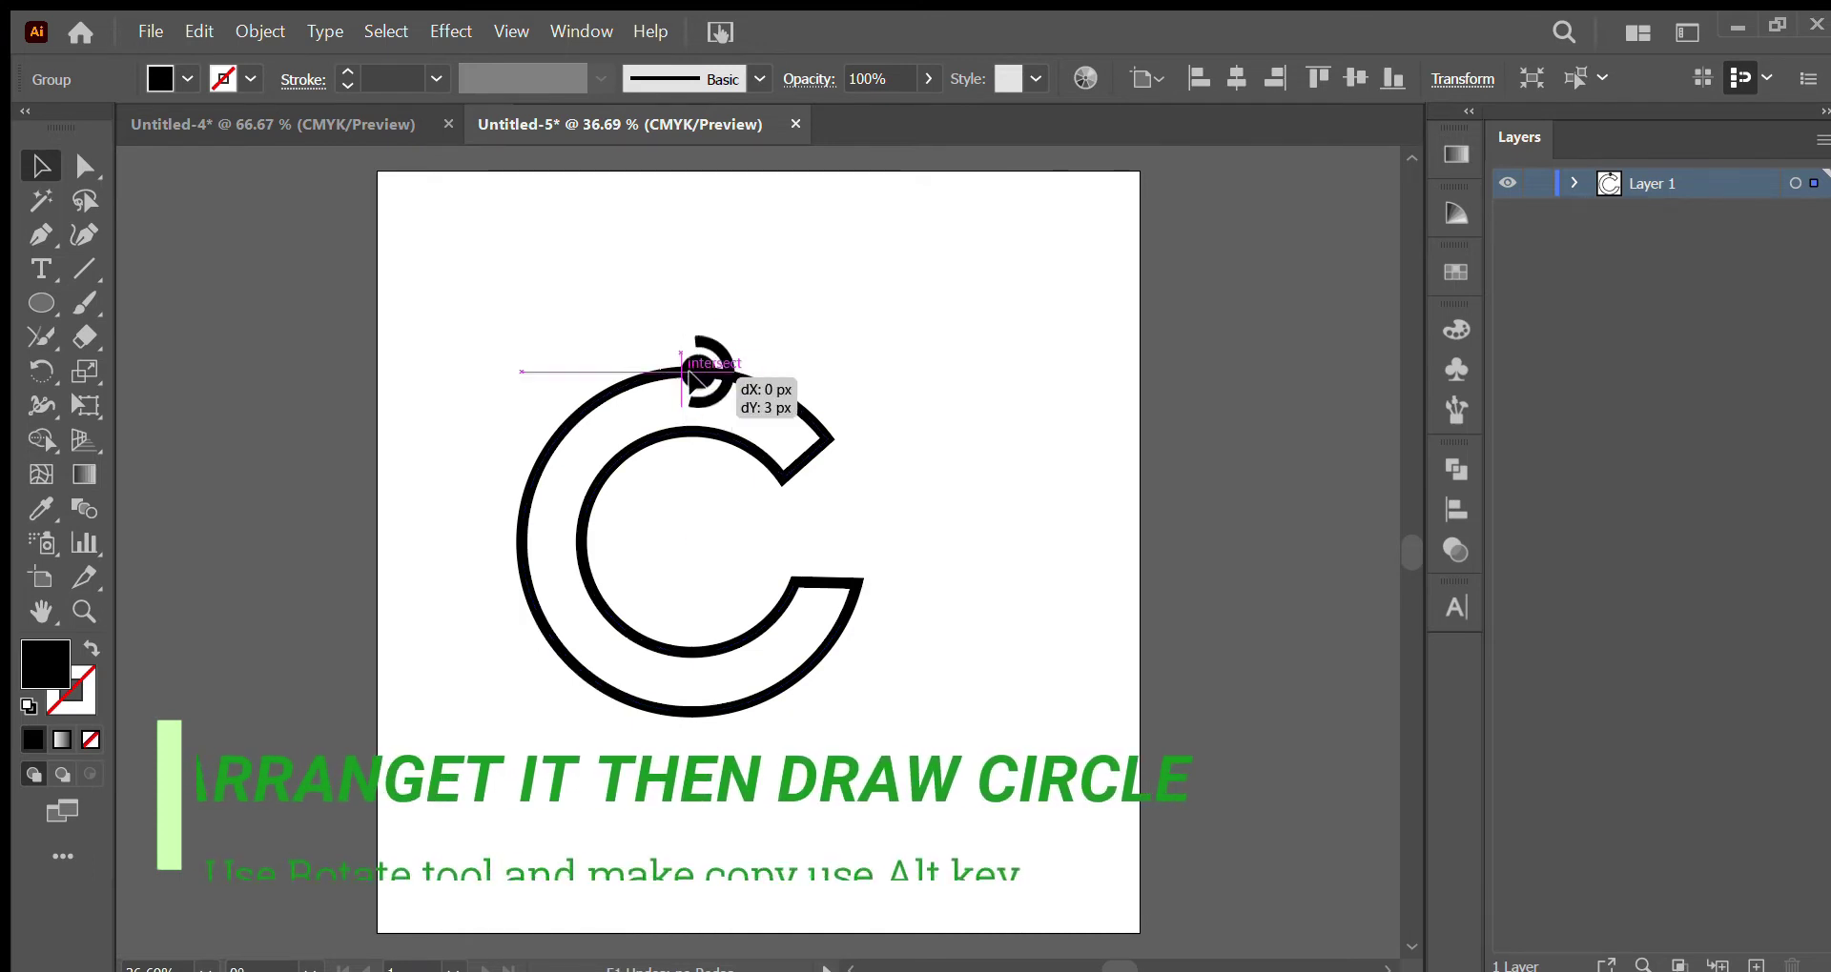
click(811, 447)
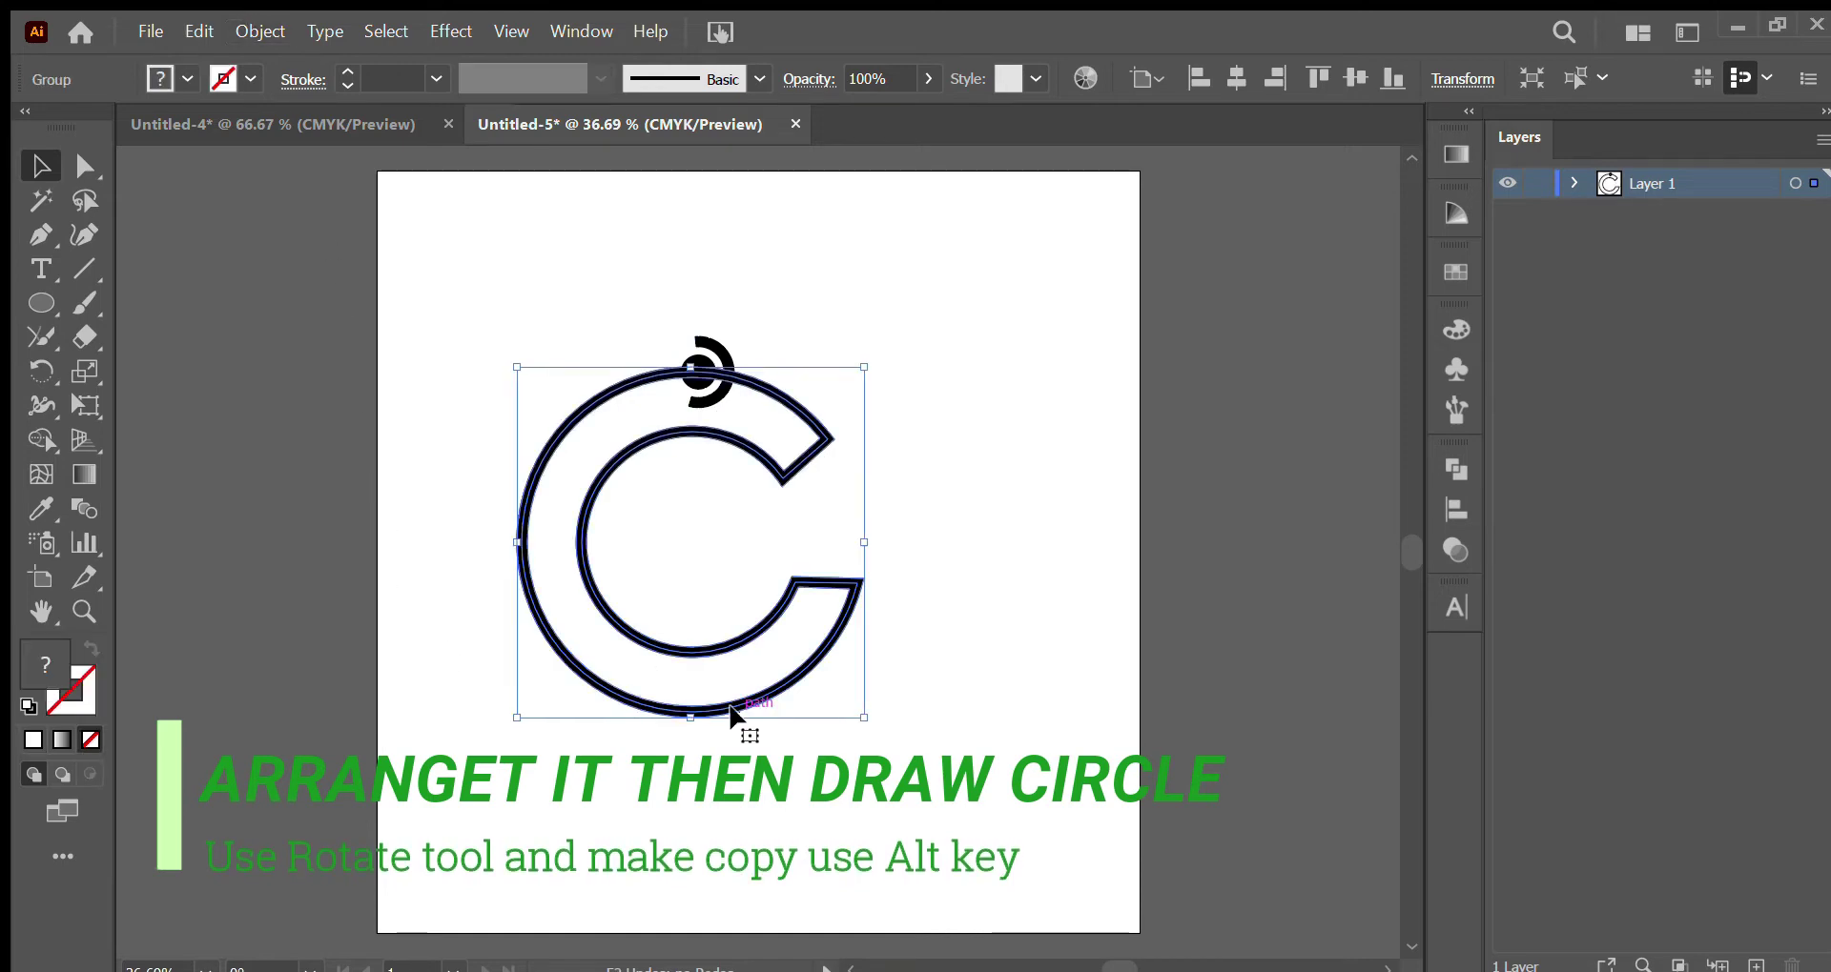
click(887, 433)
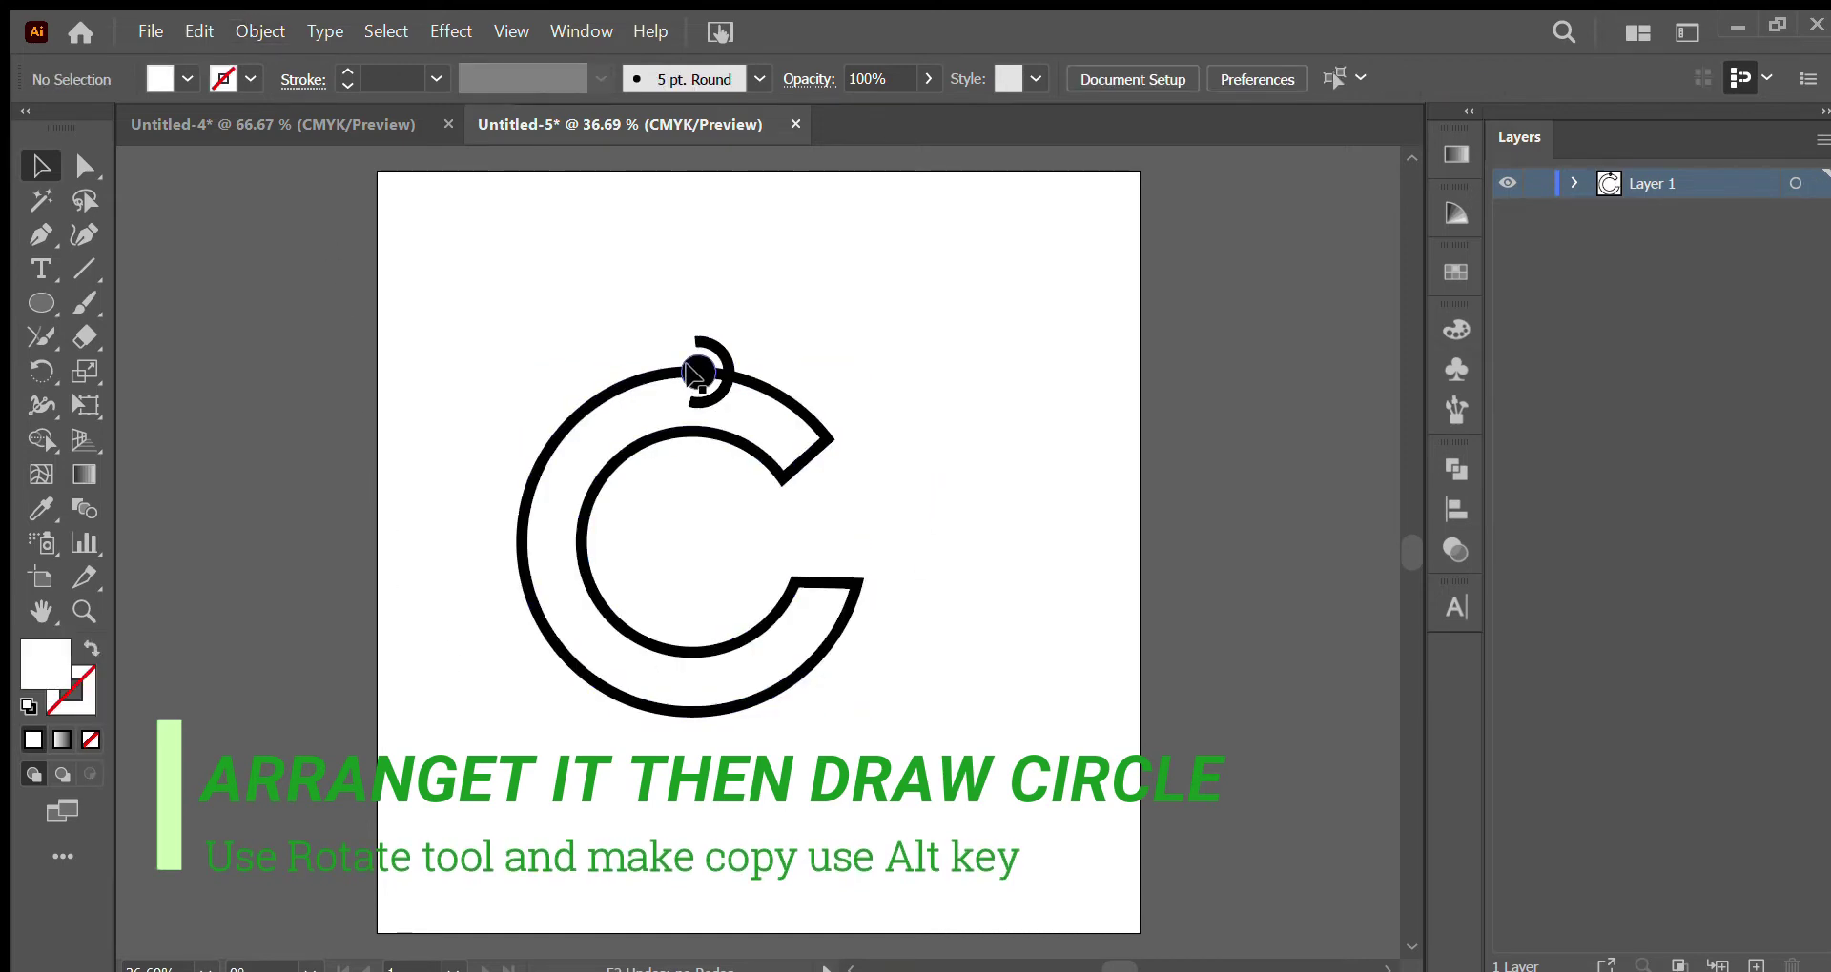
Draw an unfilled, thin-outlined guide circle about 206 px wide, centred inside the C
click(701, 368)
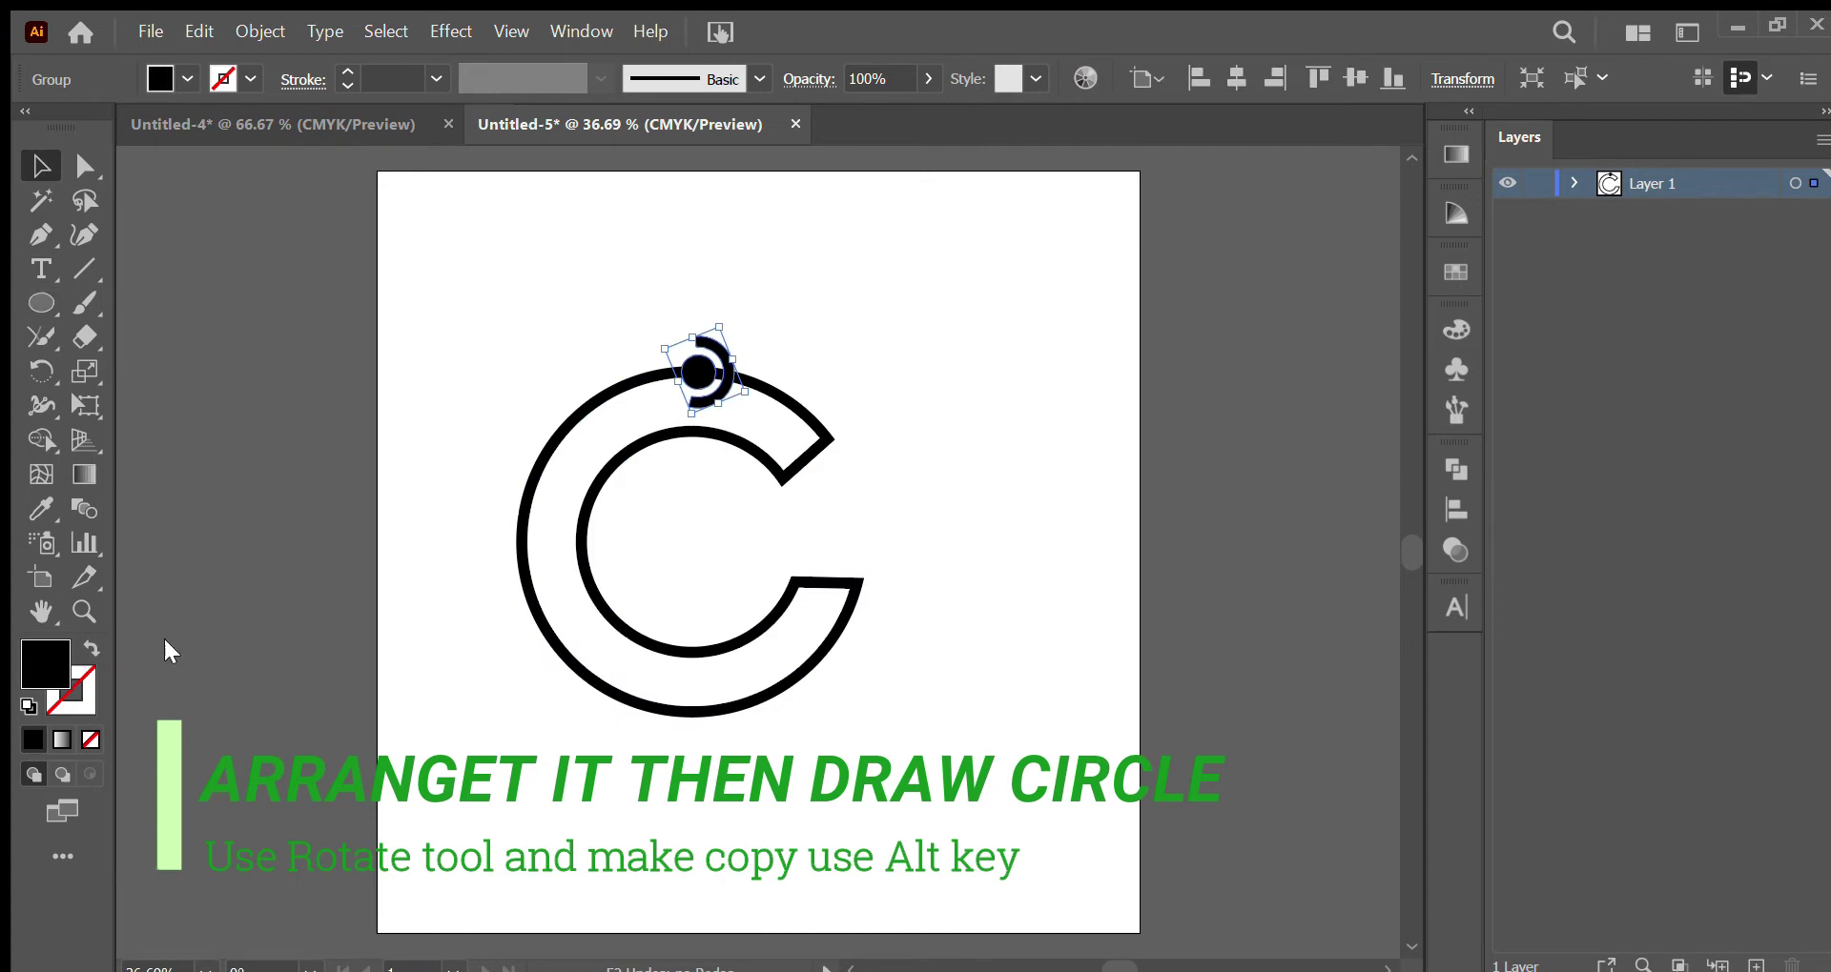
click(91, 654)
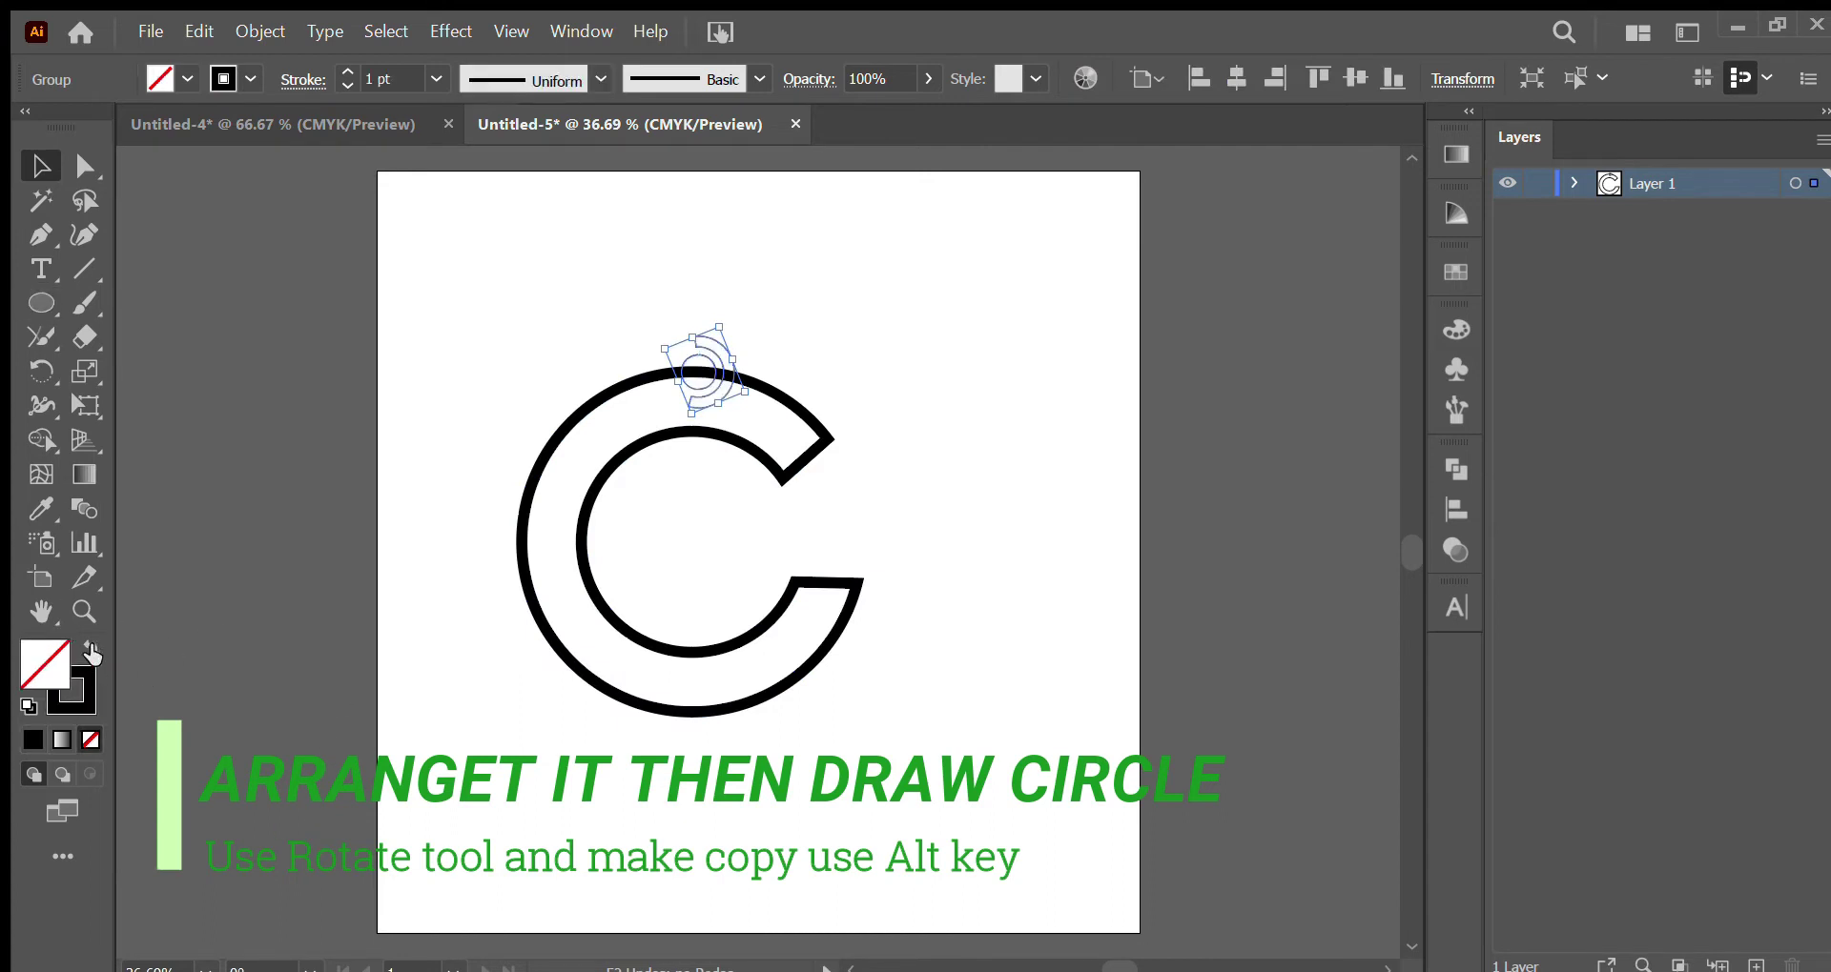
click(41, 303)
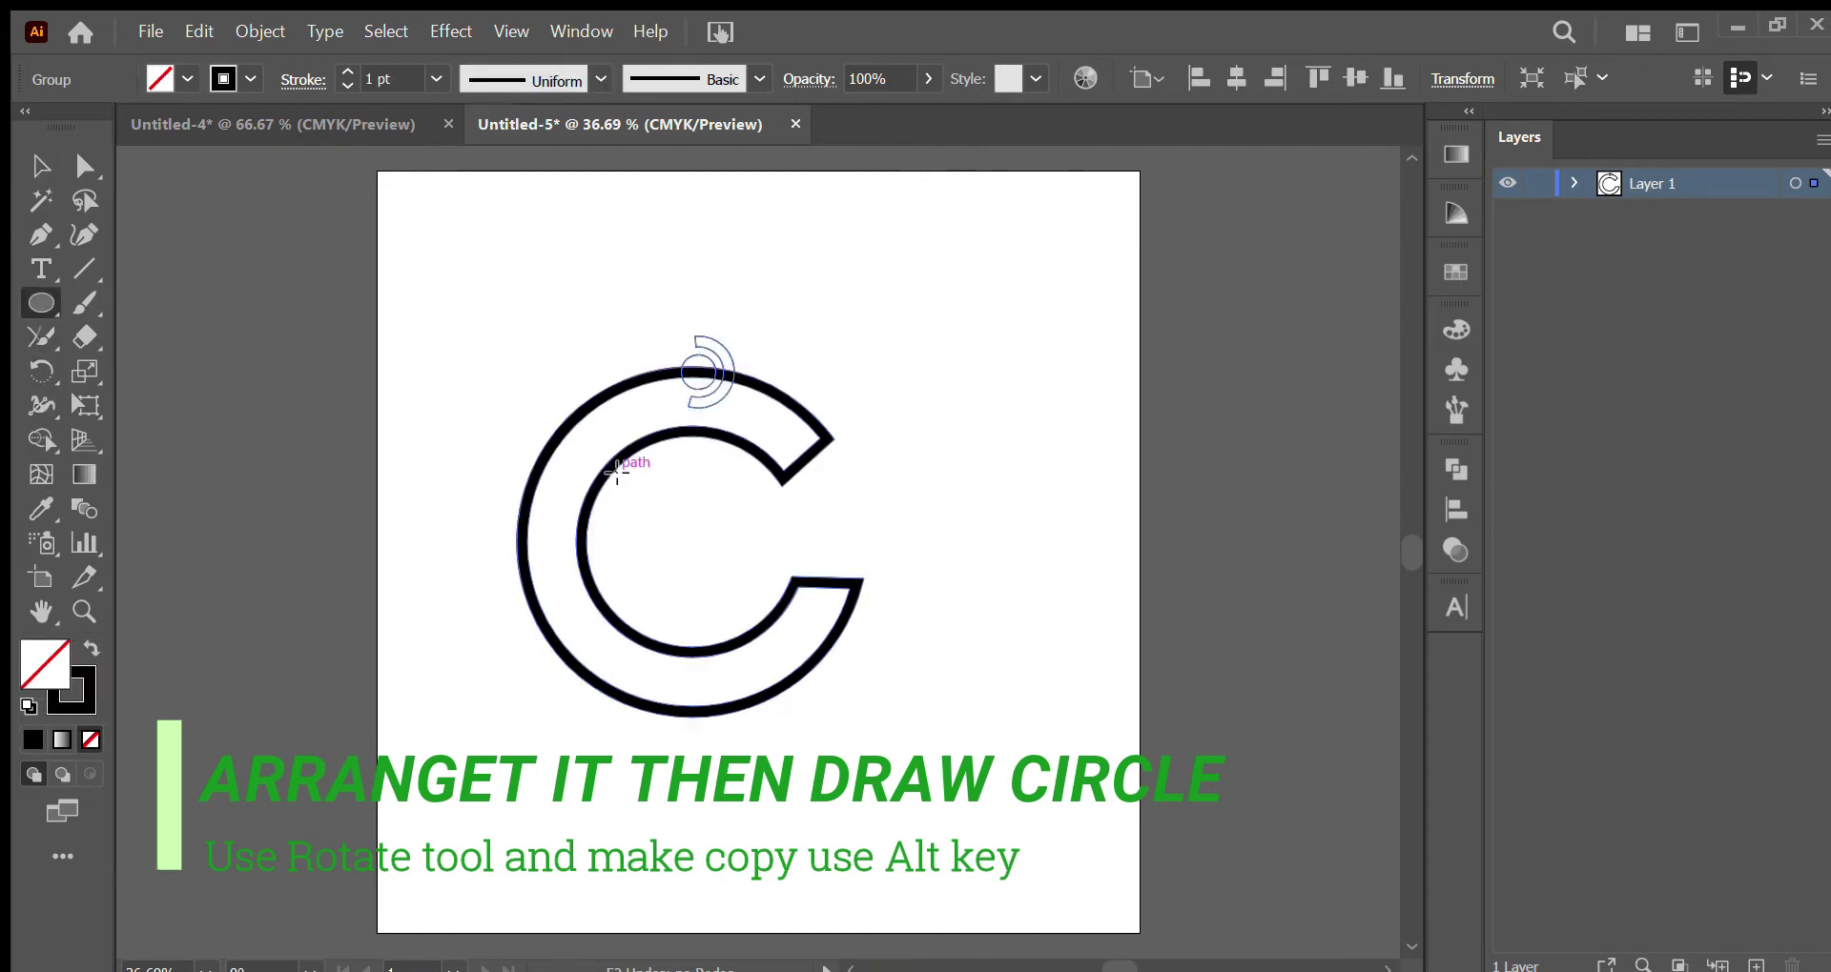
mouse_move(617, 471)
mouse_down()
mouse_move(791, 648)
mouse_move(773, 627)
mouse_up()
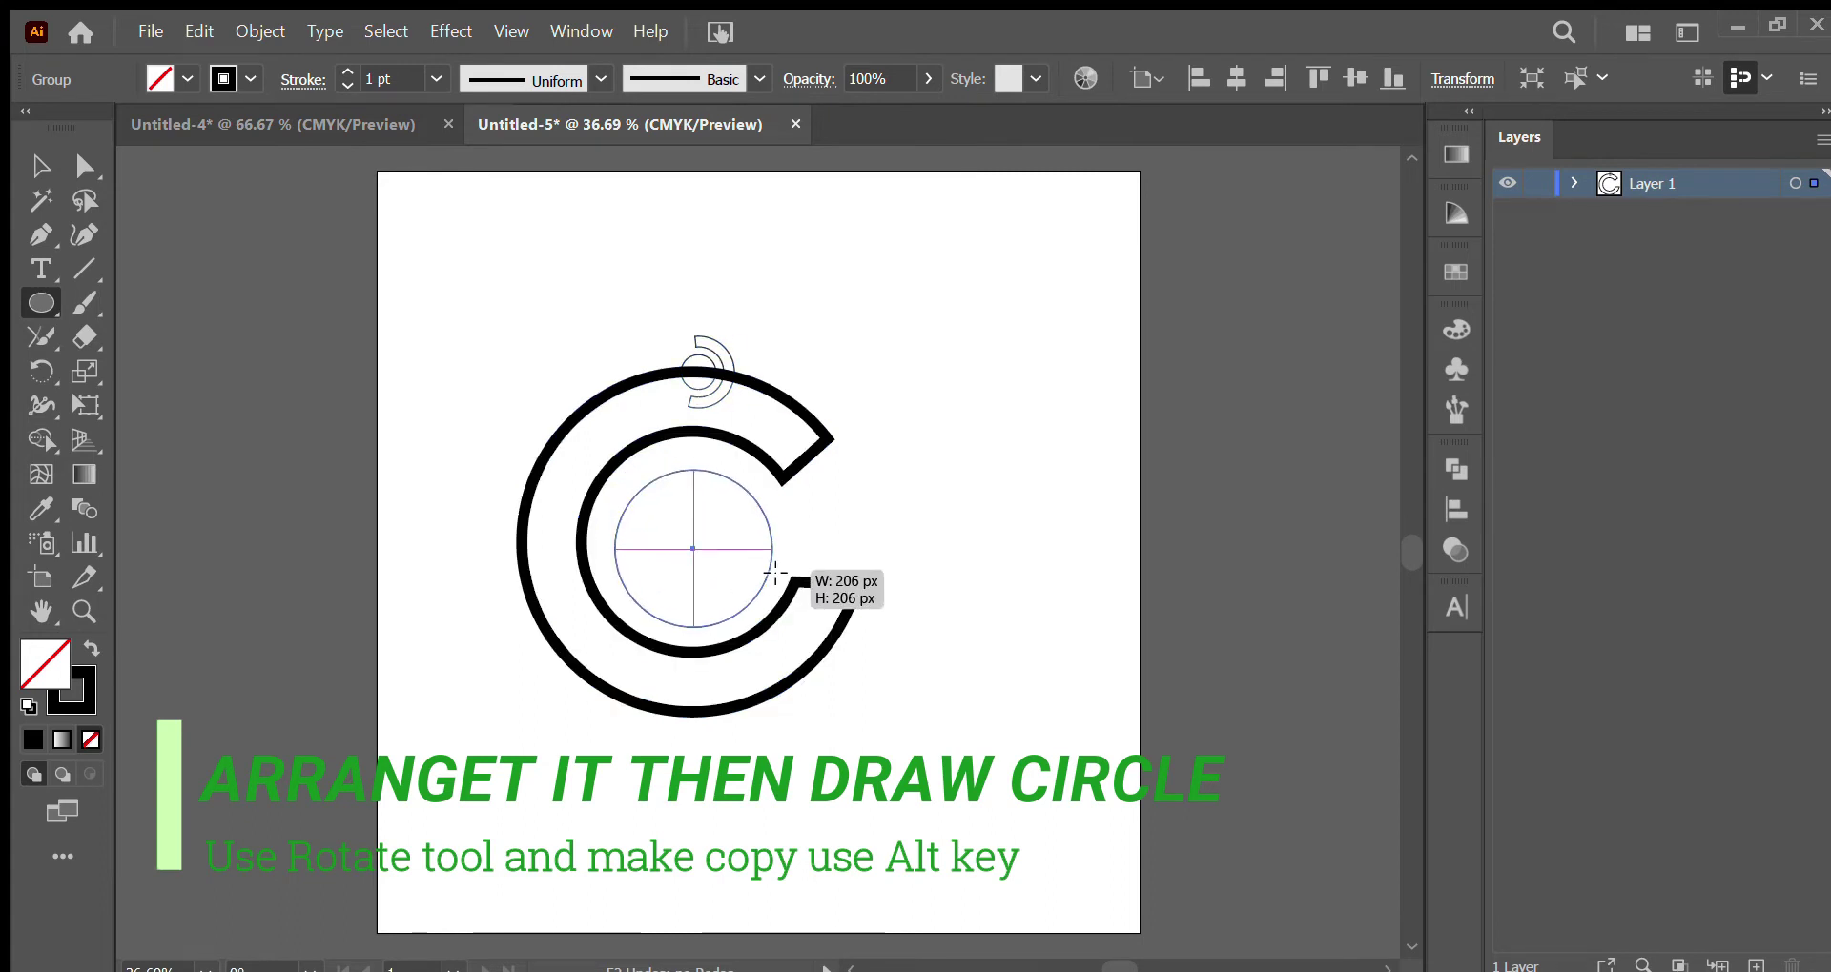
drag(693, 548, 682, 528)
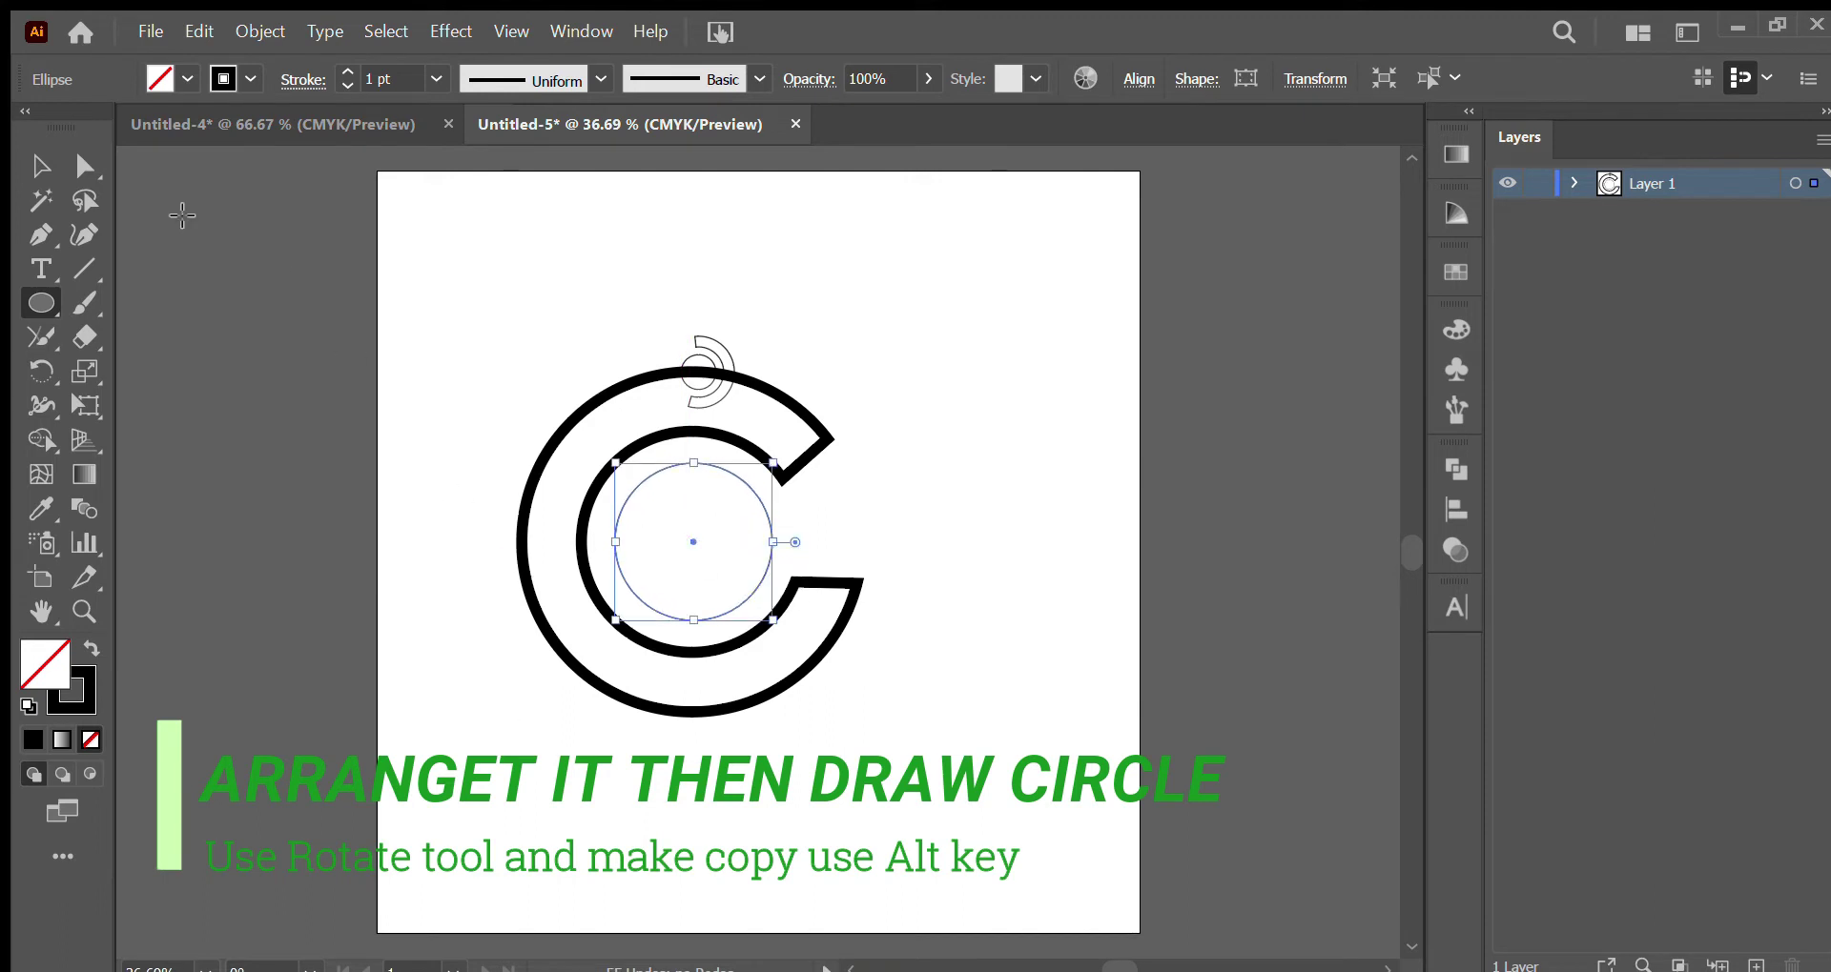
Restore the solid black fill with no stroke on the dot-and-arc group at the C's top edge
key(v)
drag(720, 322, 717, 372)
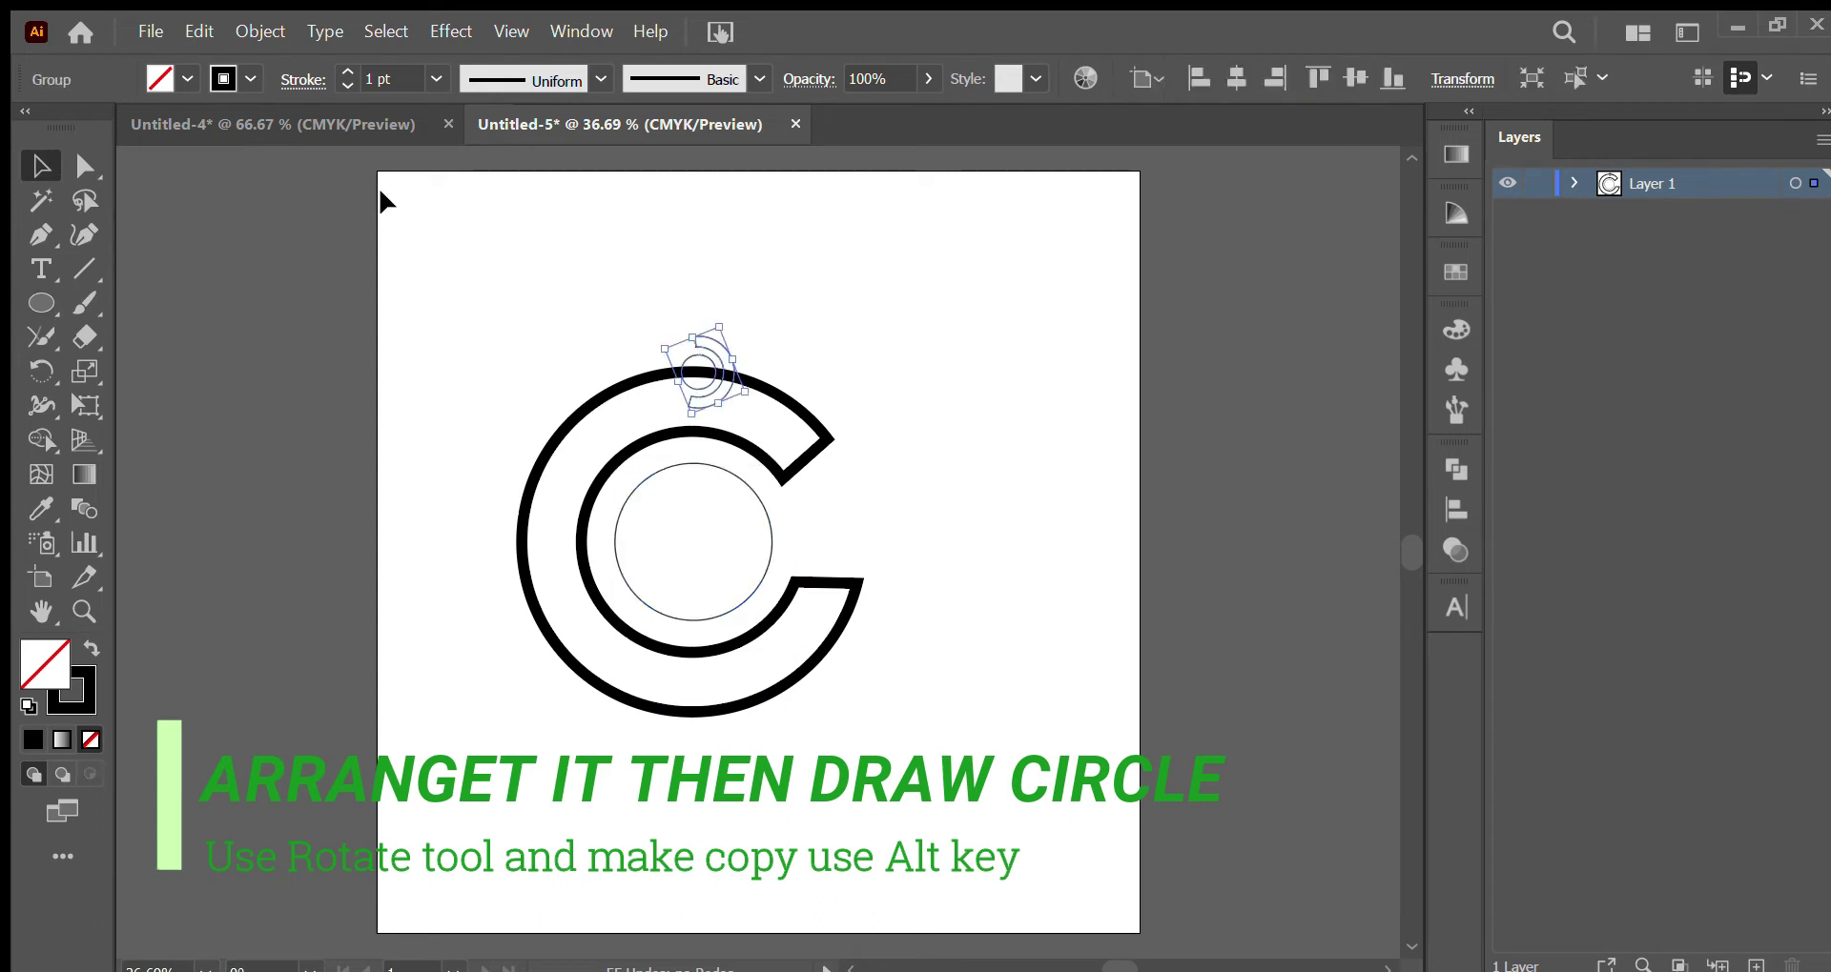
click(91, 652)
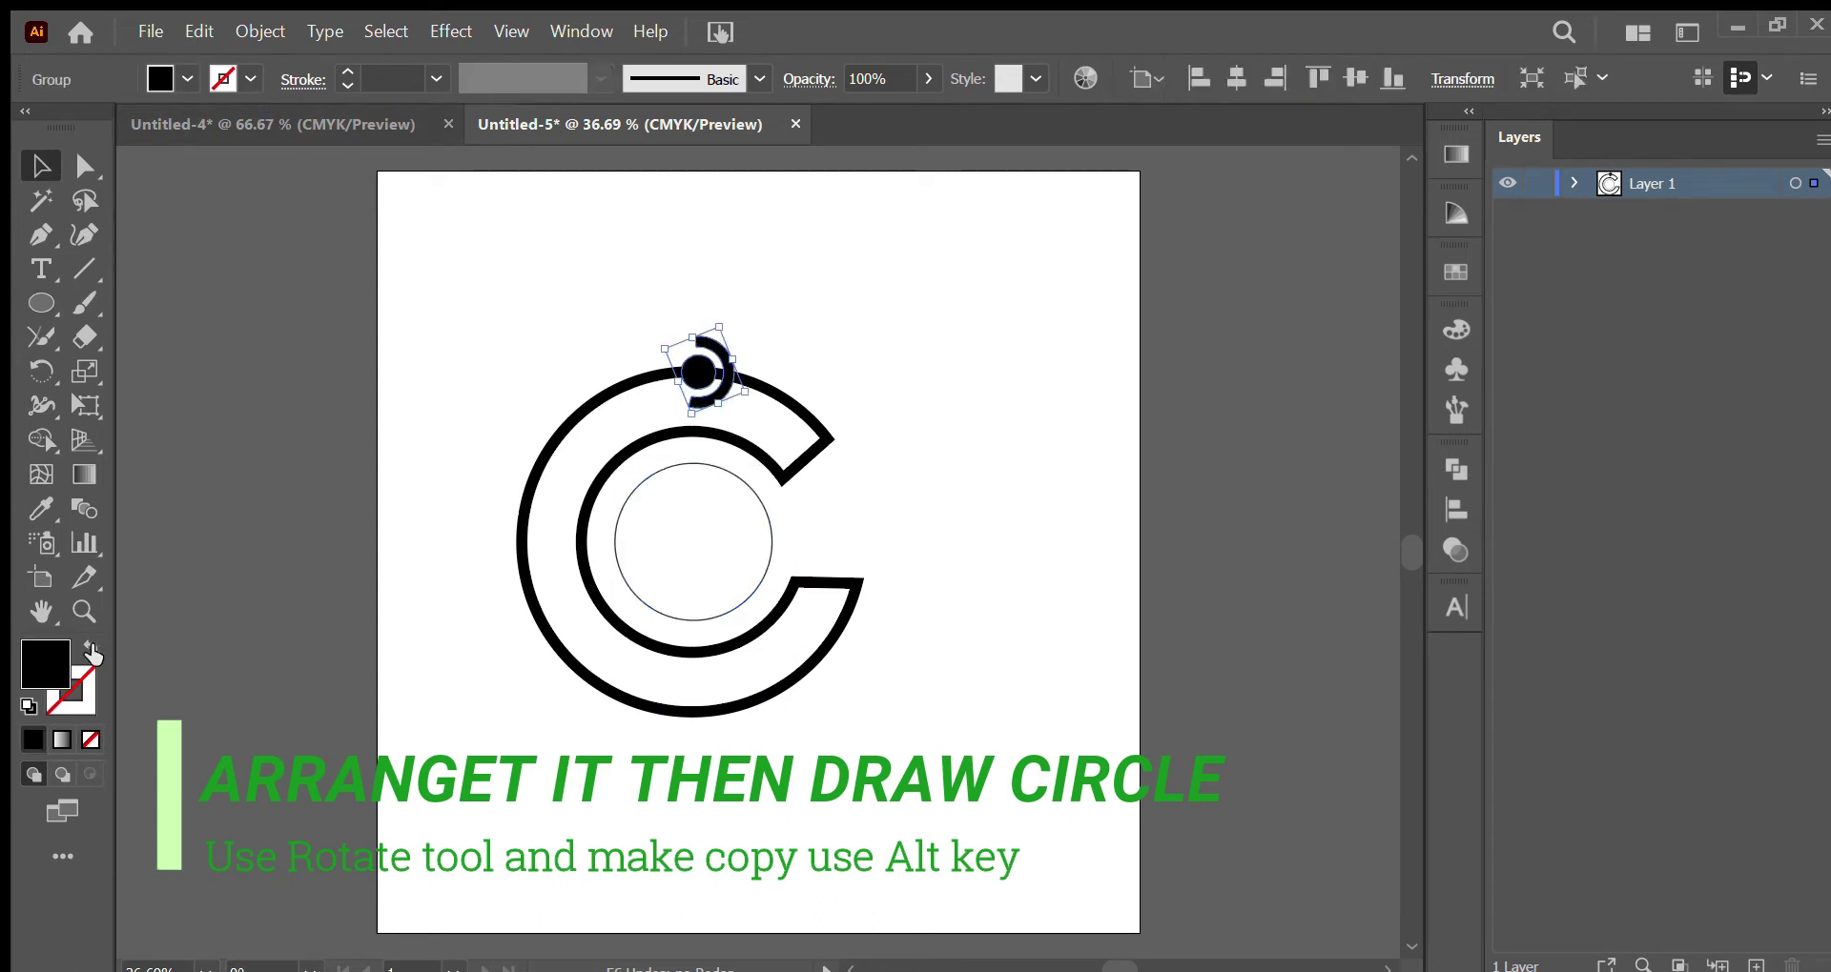
Rotate copies of the dot-and-arc group around the guide circle's centre onto the C's left and bottom outer edges
click(23, 370)
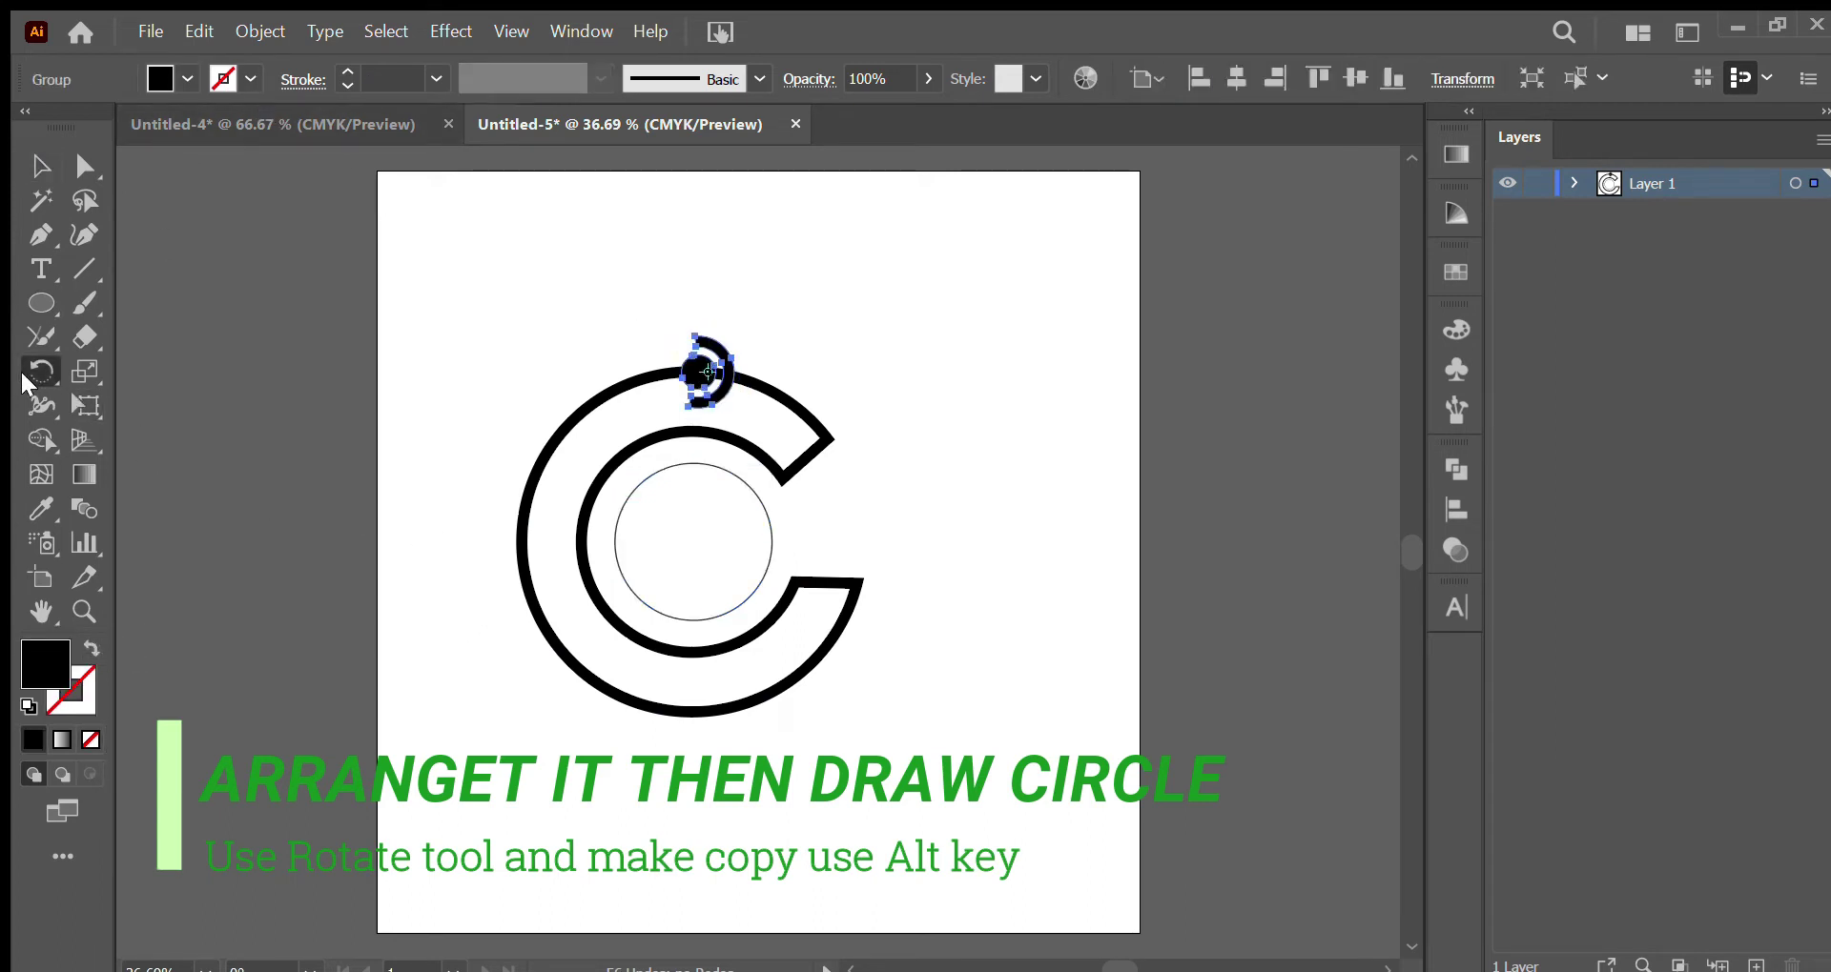
click(694, 543)
drag(697, 371, 505, 551)
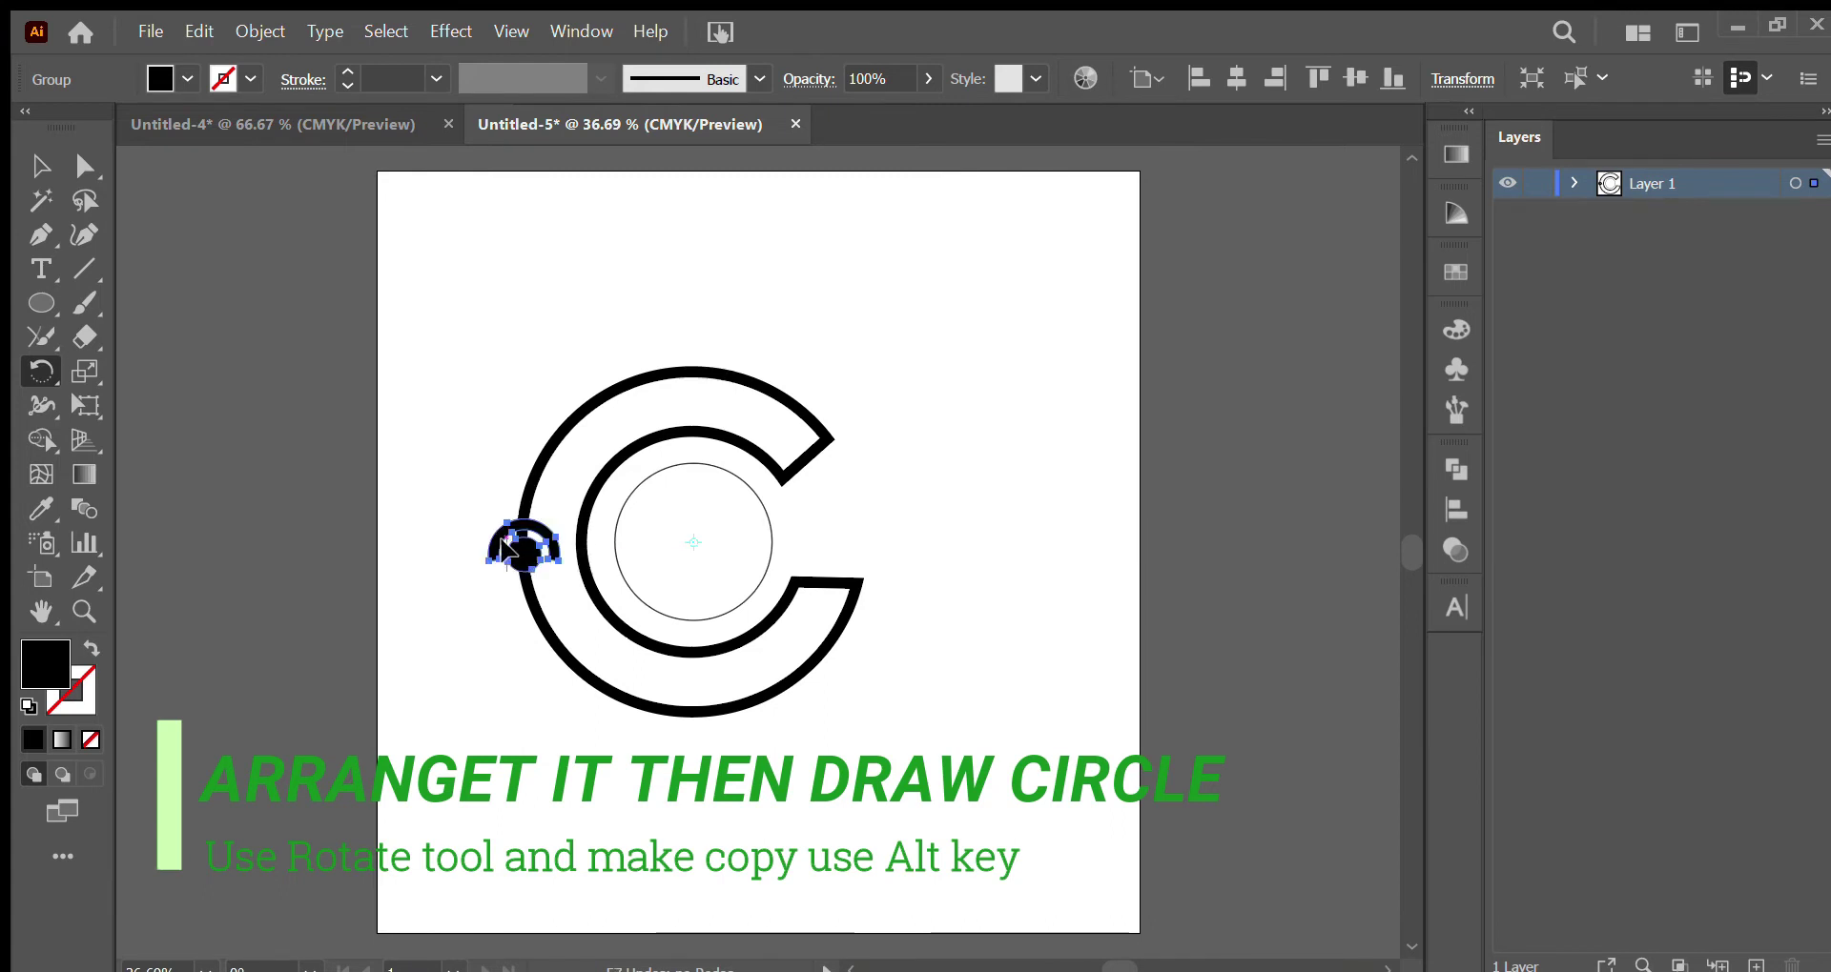
key(ctrl+z)
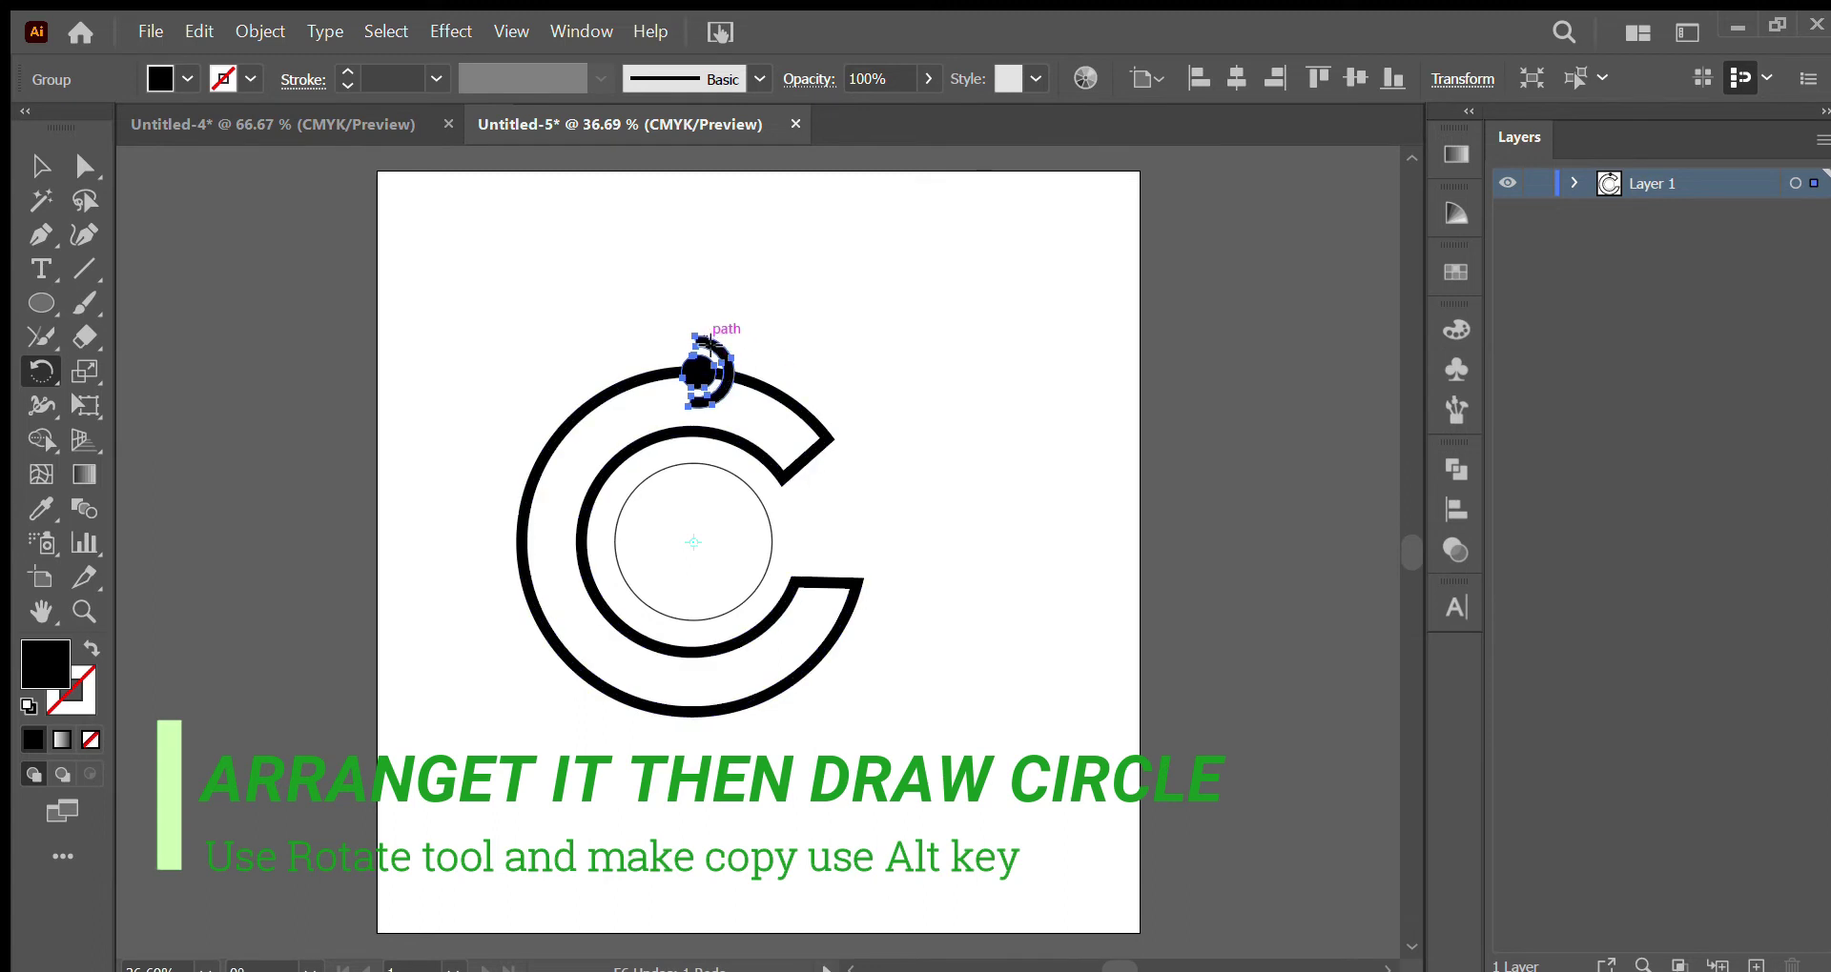
drag(699, 379, 520, 542)
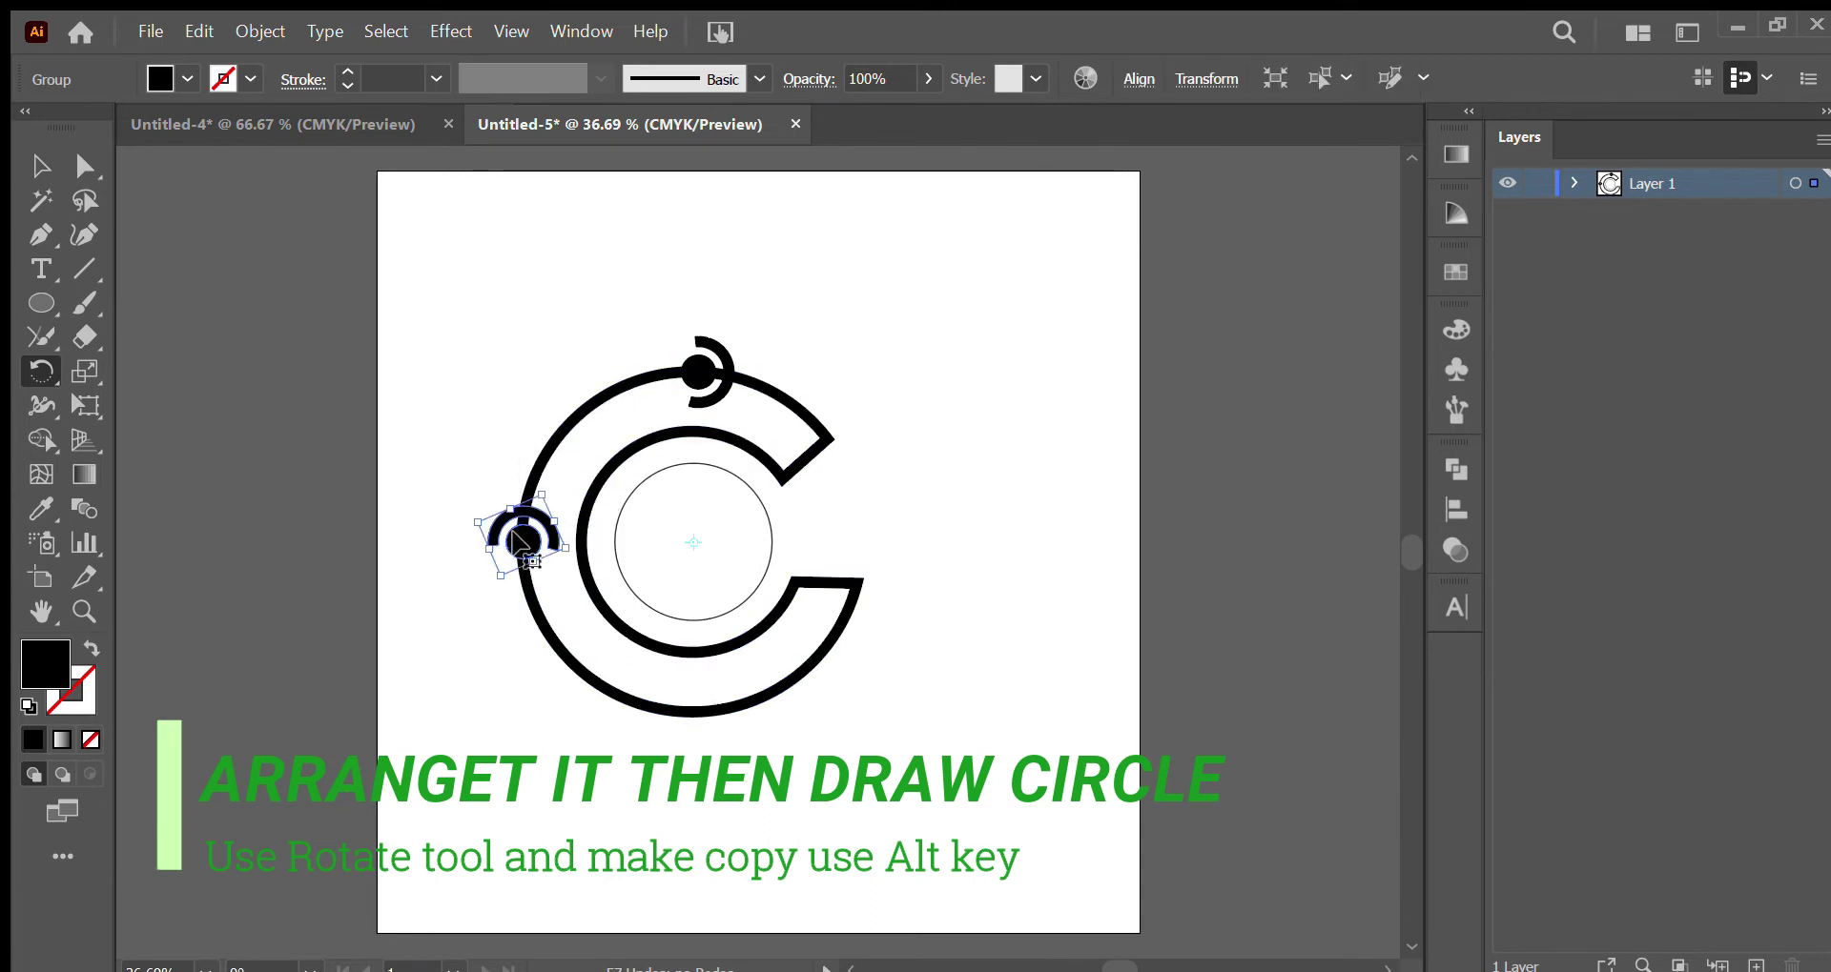
key(ctrl+d)
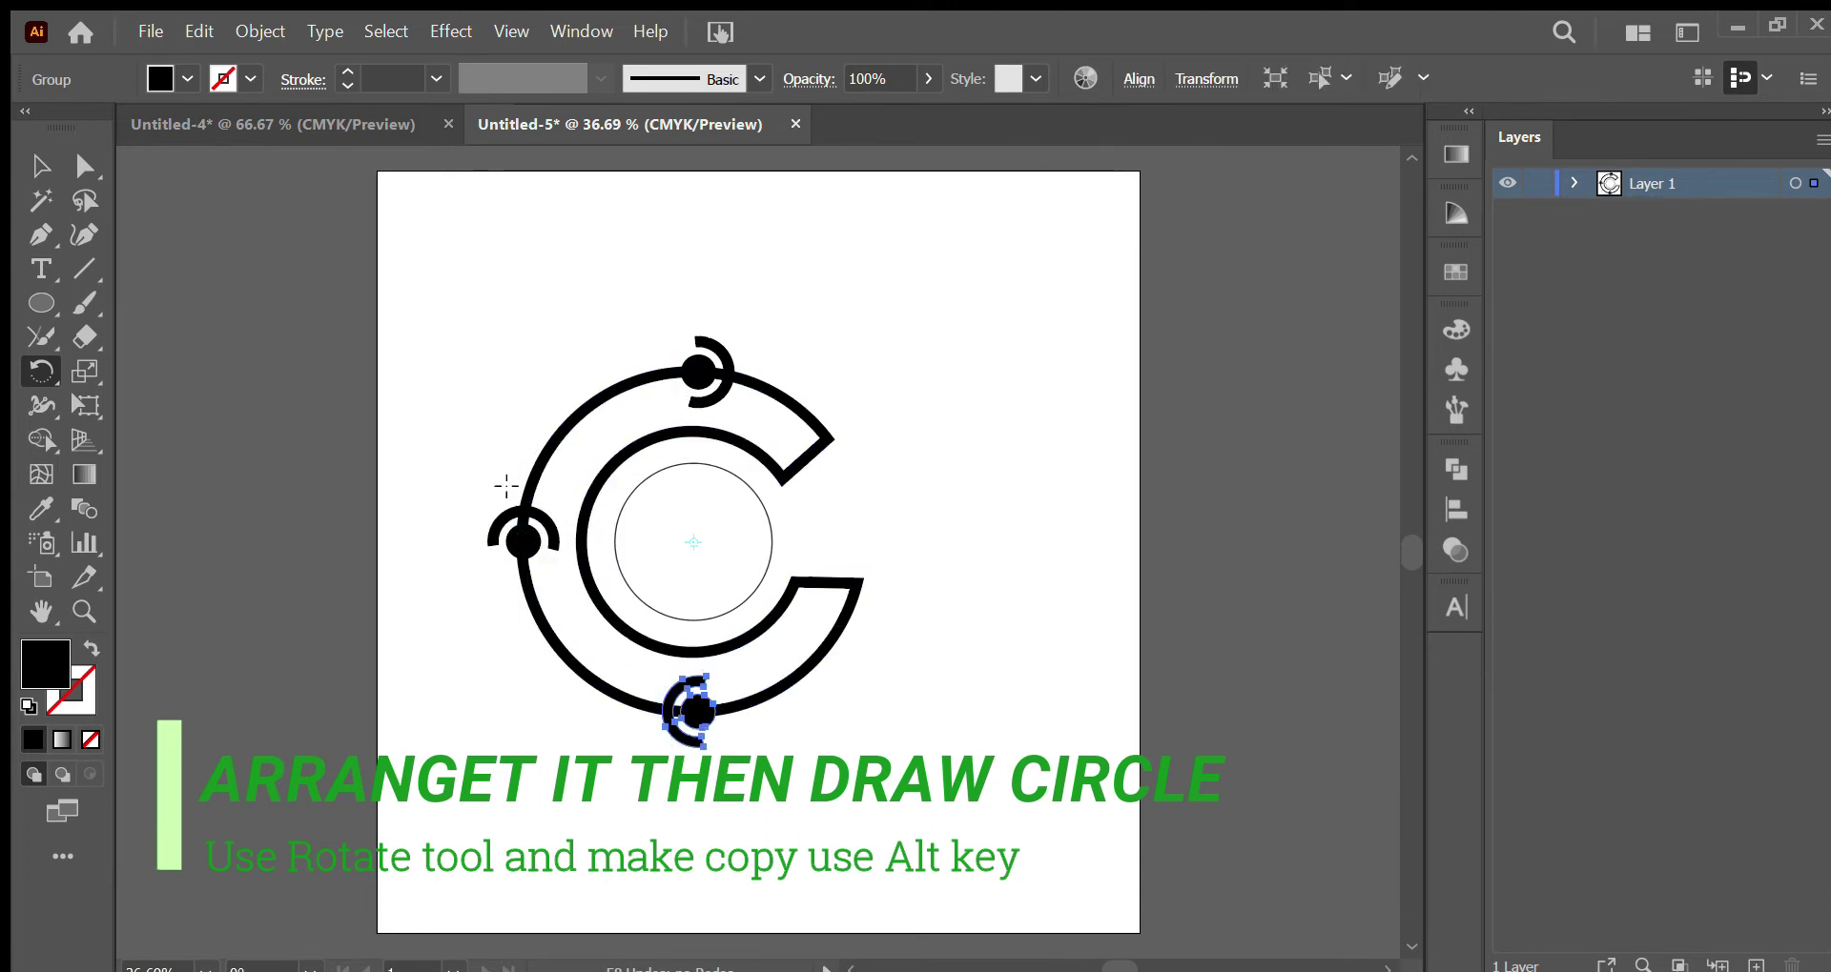
Copy the left dot-and-arc element onto the upper-left part of the C's inner edge
click(41, 166)
click(502, 531)
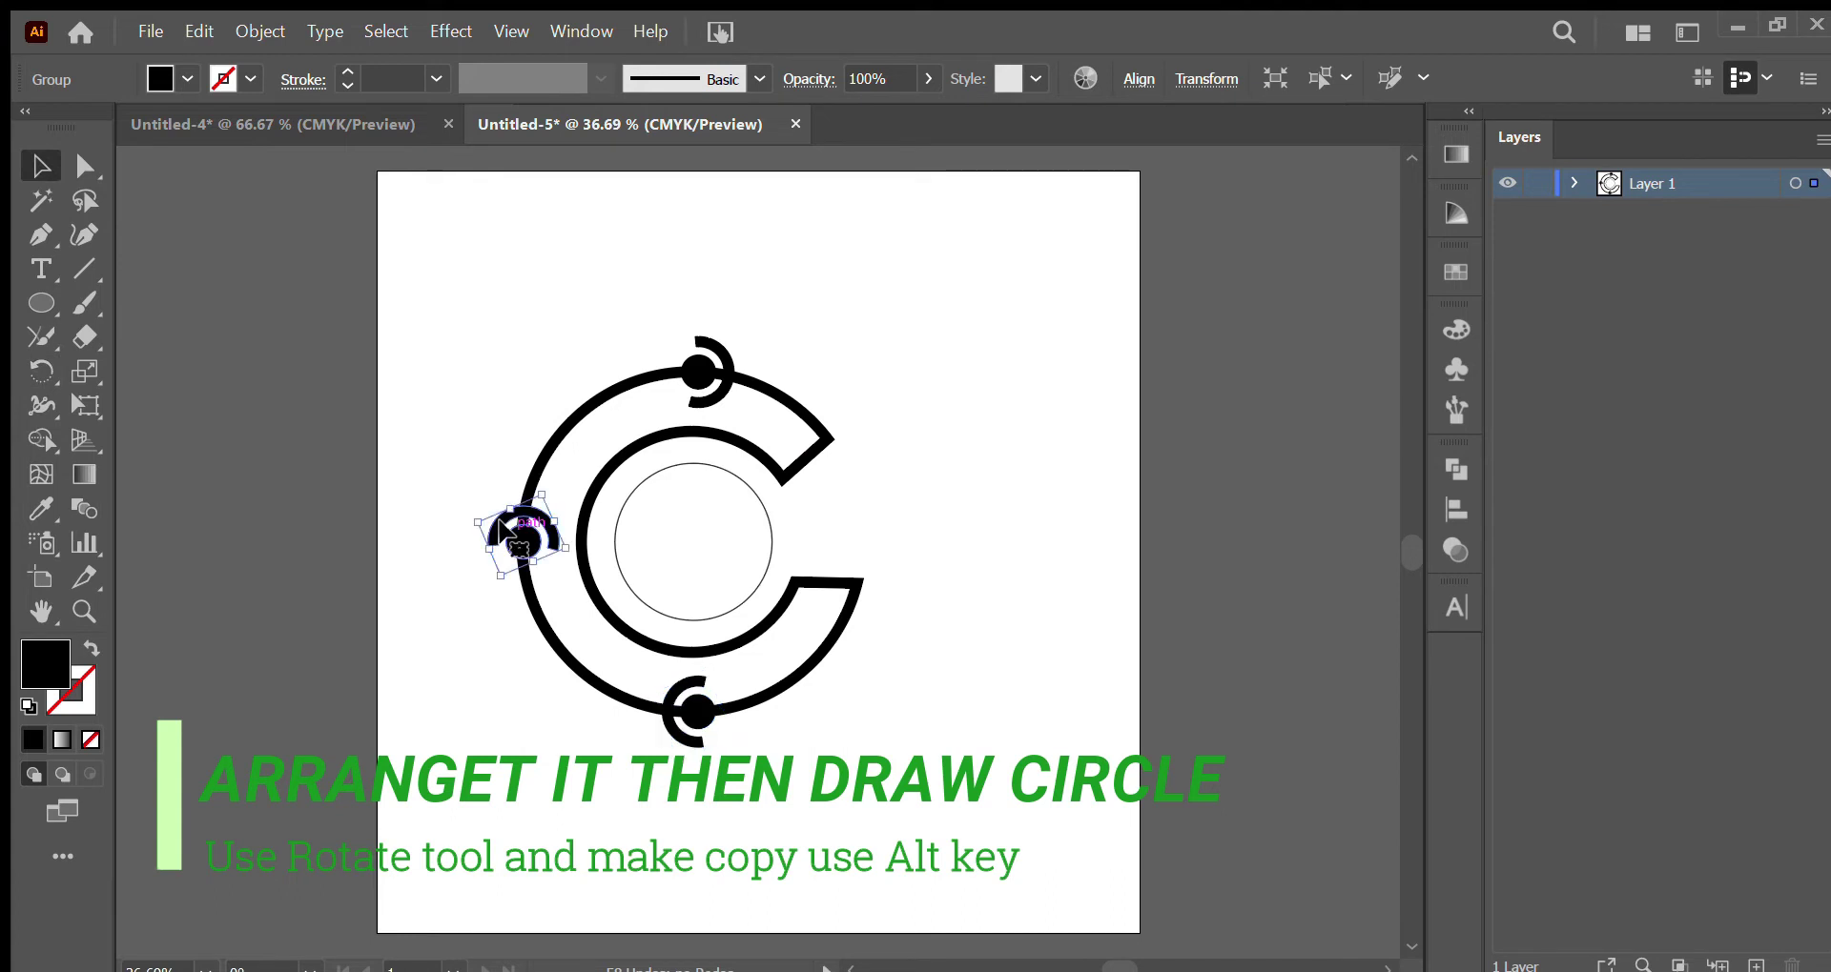
drag(502, 531, 605, 448)
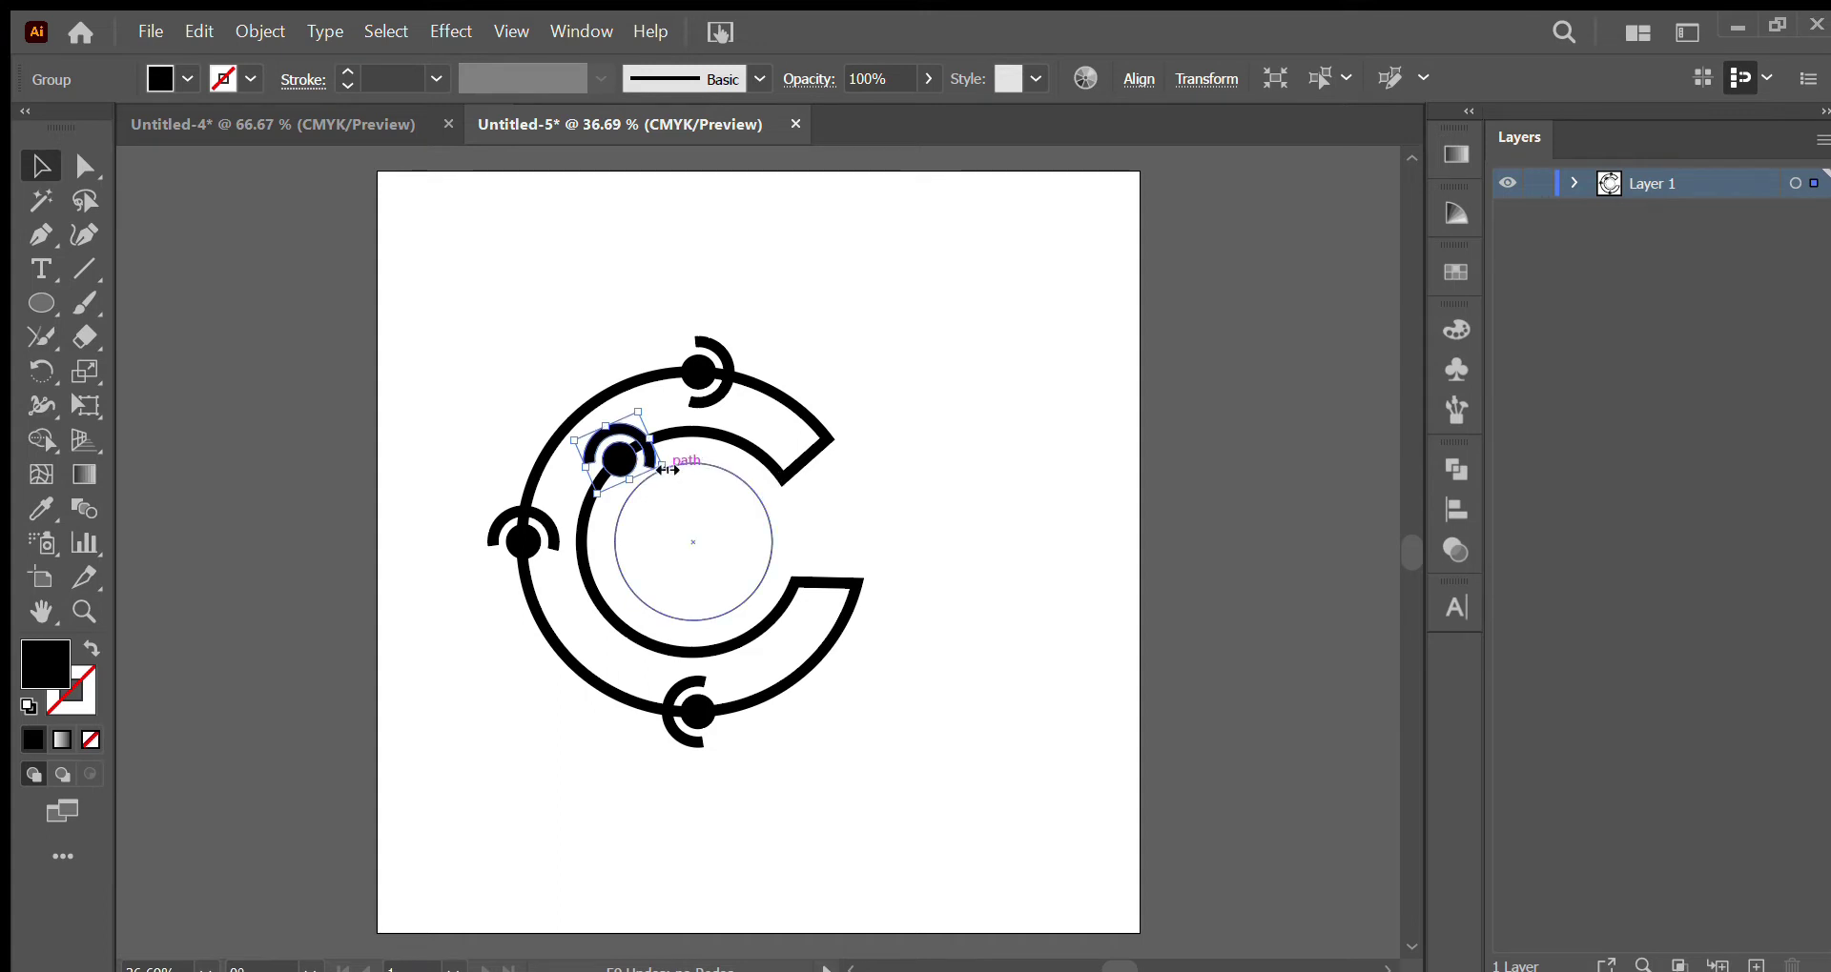
drag(660, 457, 652, 440)
key(ctrl+z)
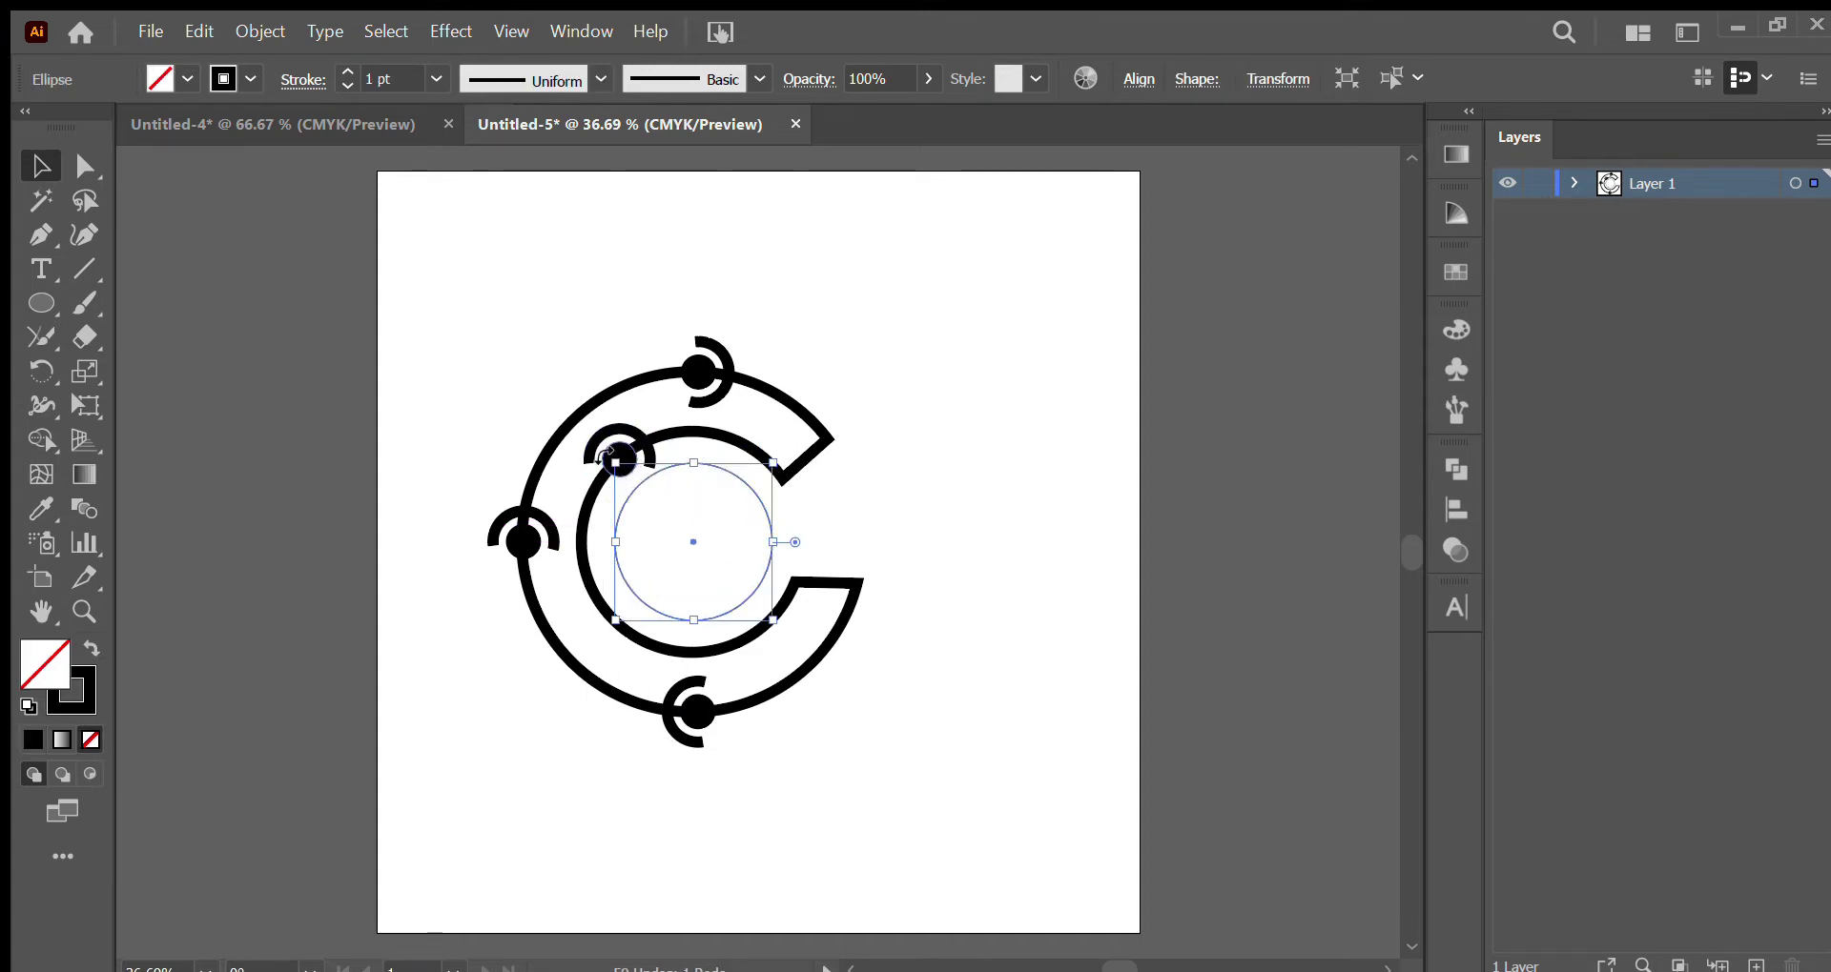
Rotate the inner-edge copy so its arc opens toward the upper right, and centre its dot on the inner line
click(583, 448)
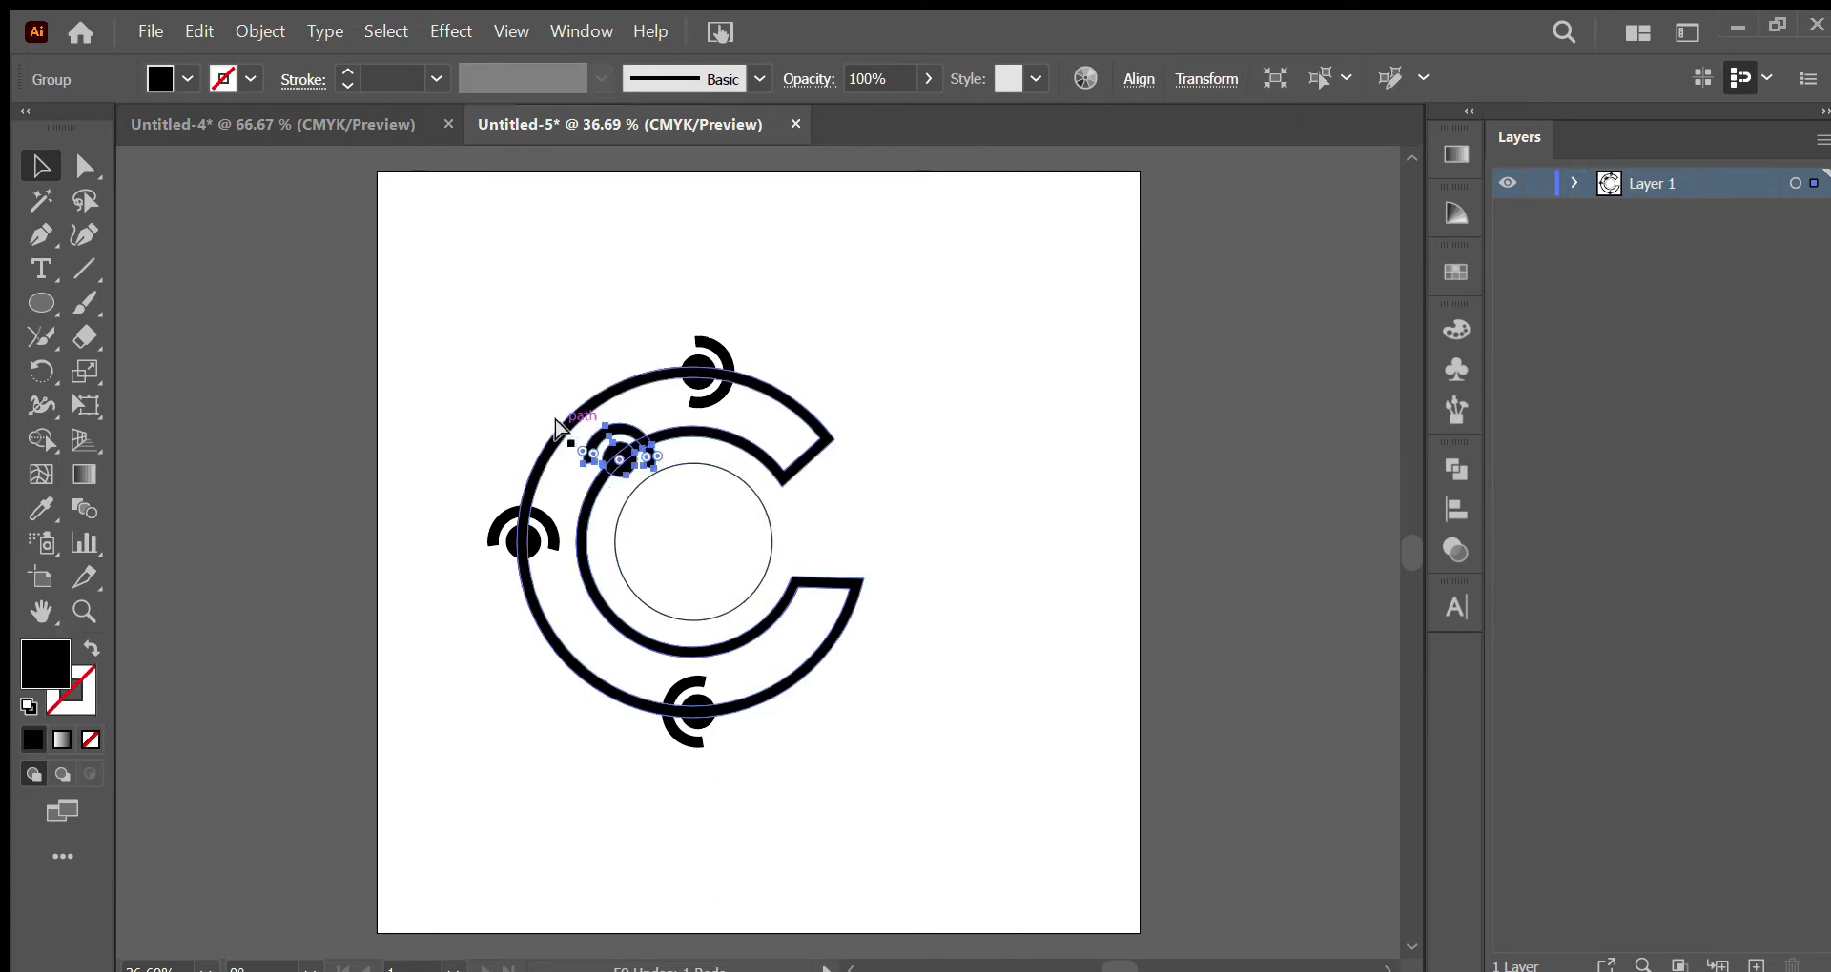
key(ctrl+=)
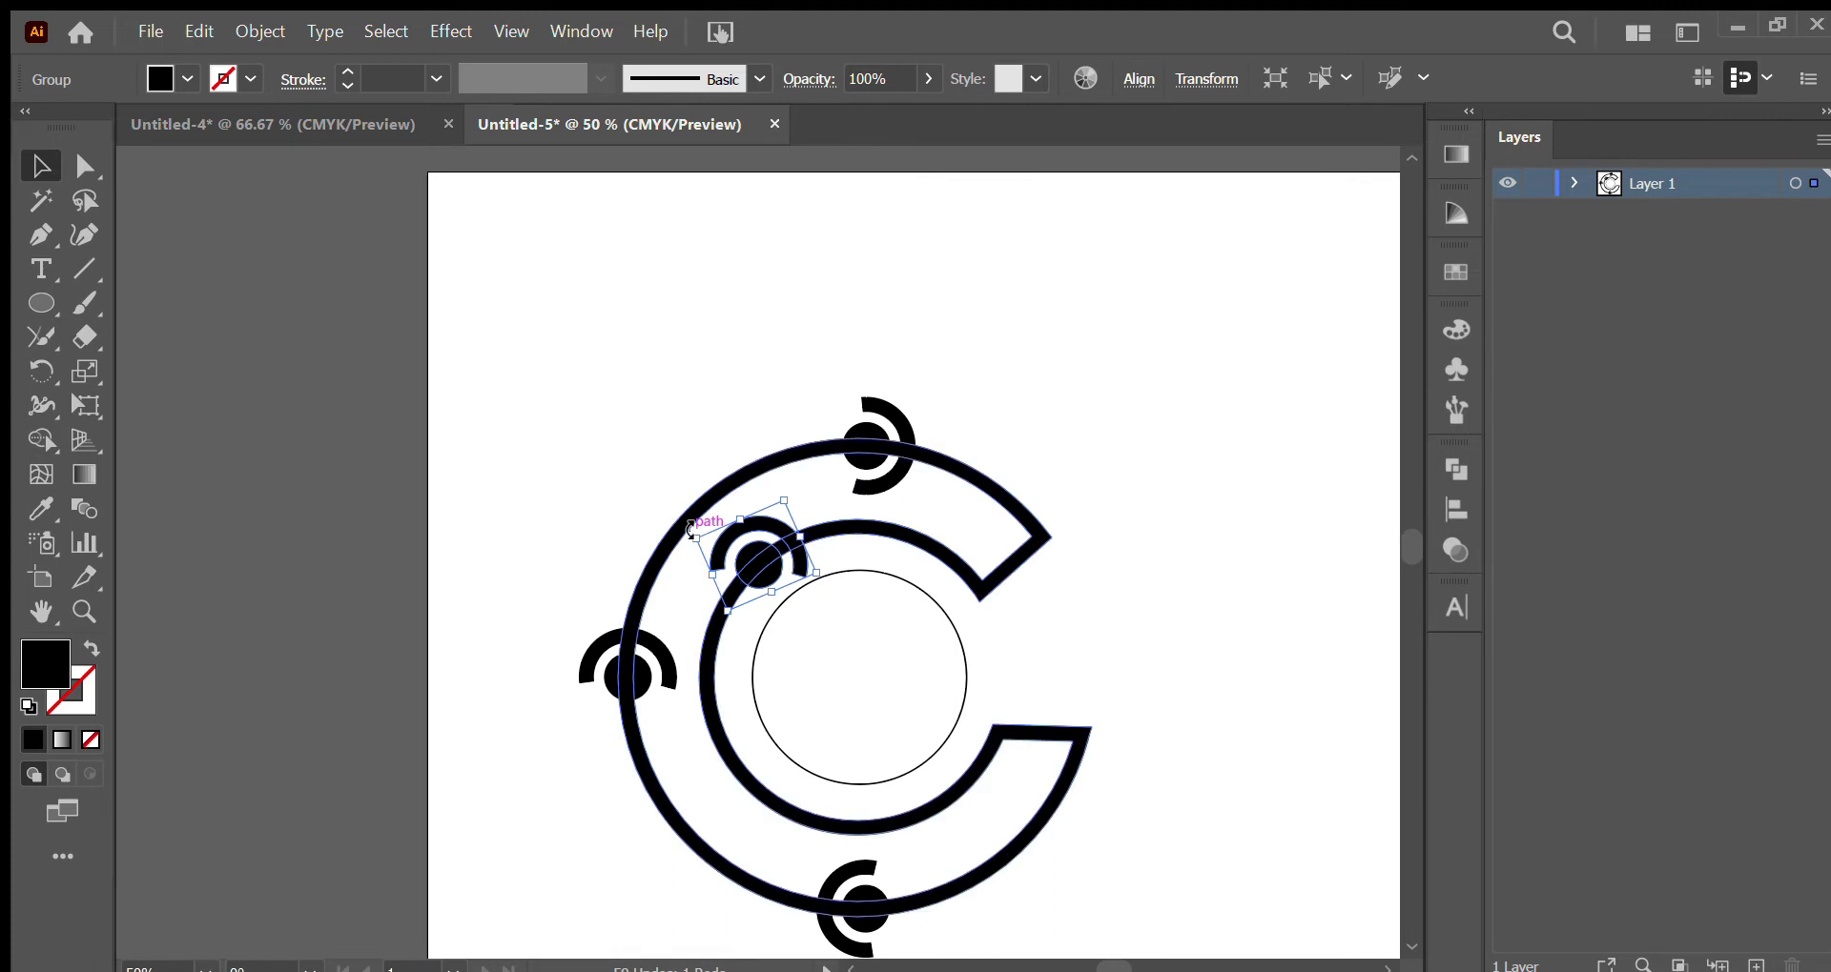
drag(690, 530, 762, 615)
drag(766, 552, 763, 553)
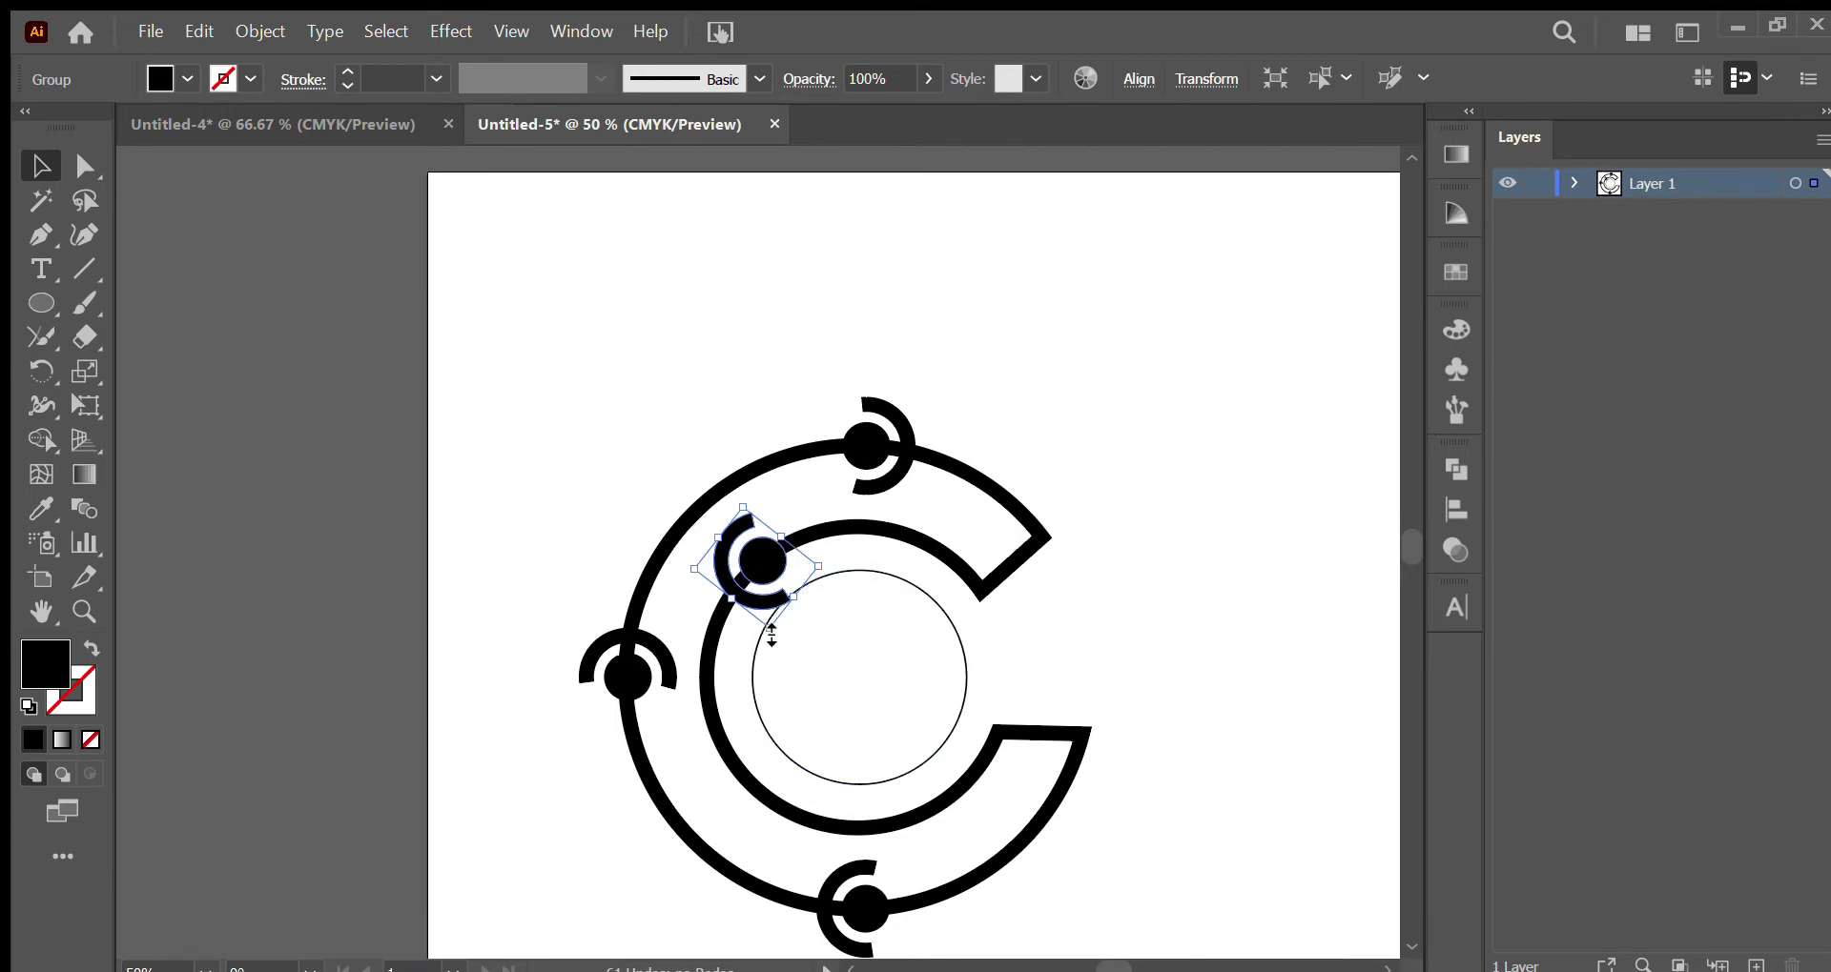
drag(827, 567, 764, 561)
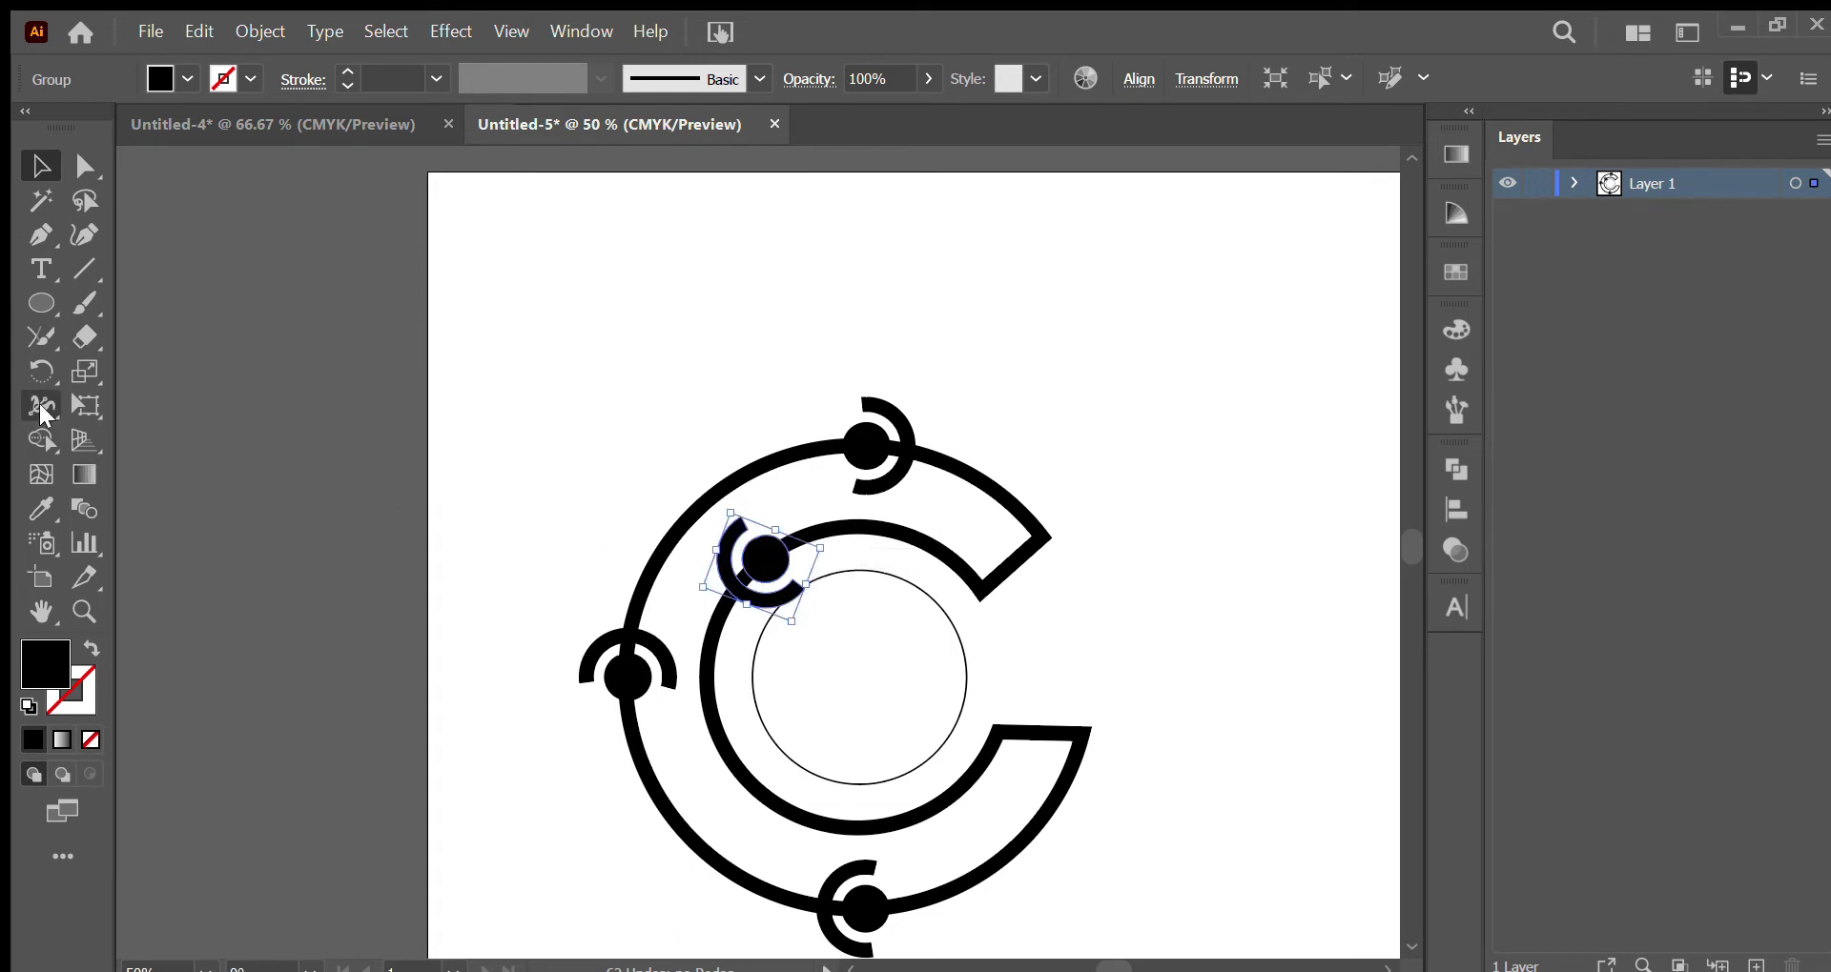
Rotate a copy of the inner-edge element around the guide circle's centre onto the C's lower-left inner edge
click(41, 371)
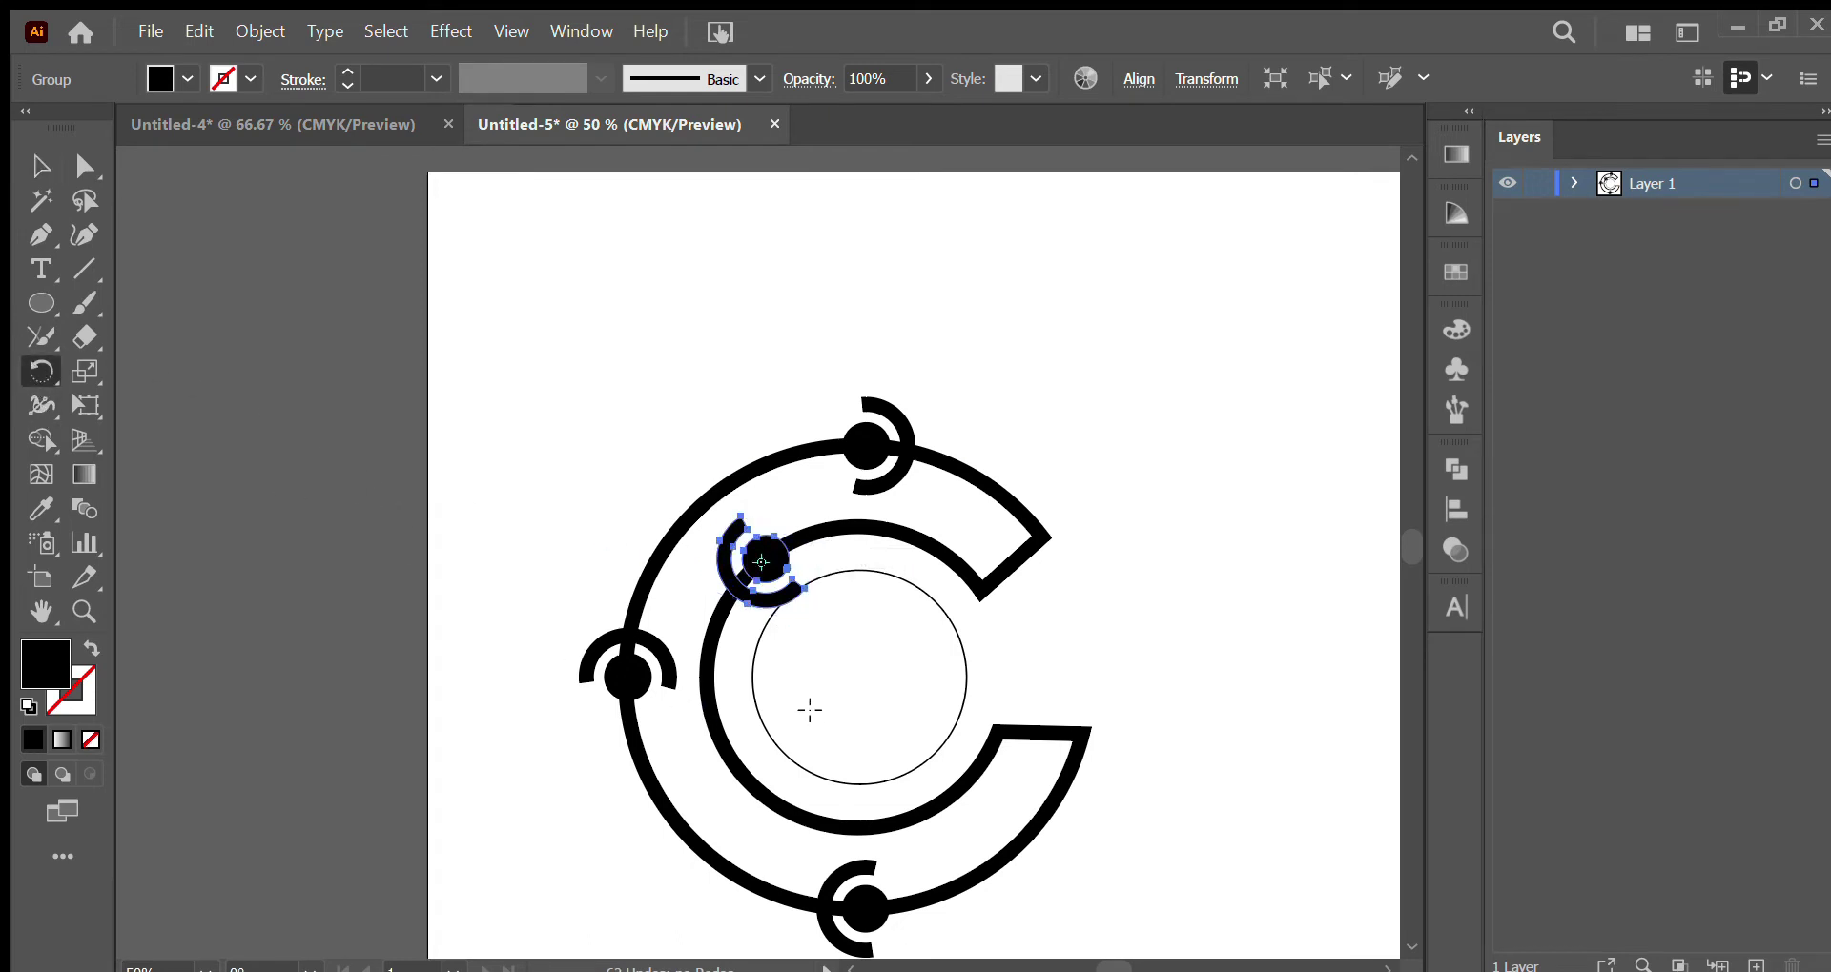
click(849, 669)
drag(762, 555, 767, 769)
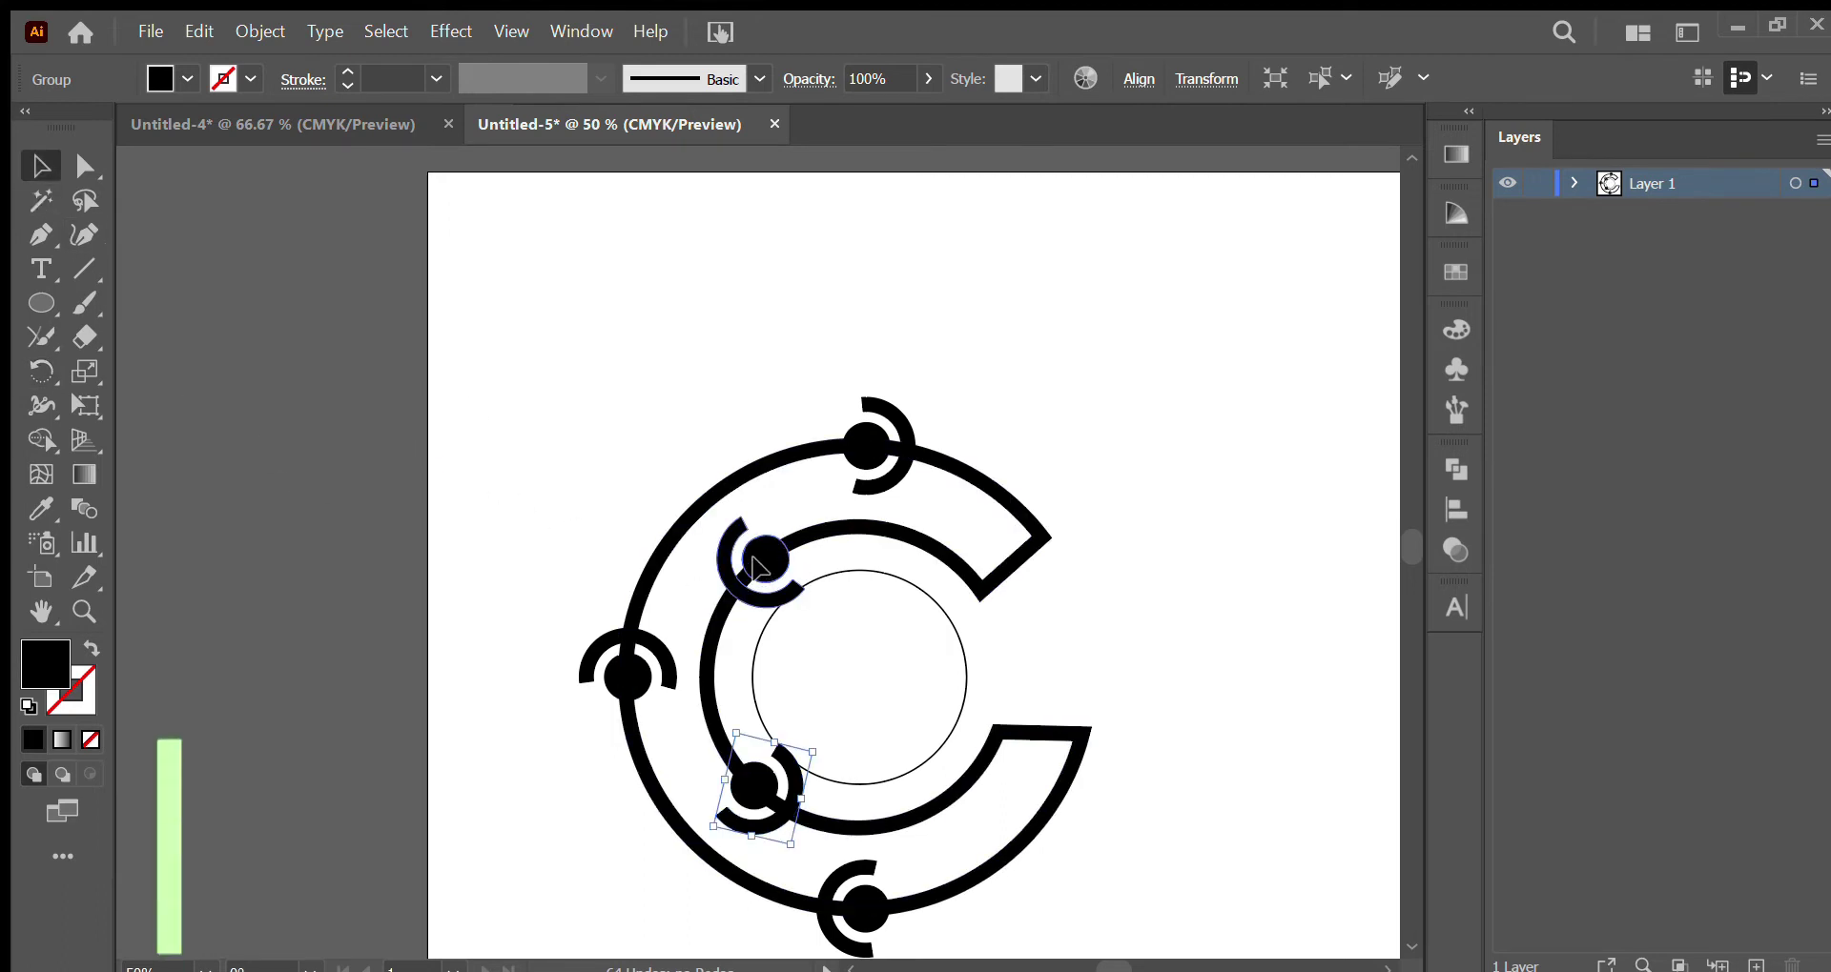
Place an enlarged copy of the upper-left inner element over the C's opening, with its arc facing the lower right
drag(762, 558, 1175, 553)
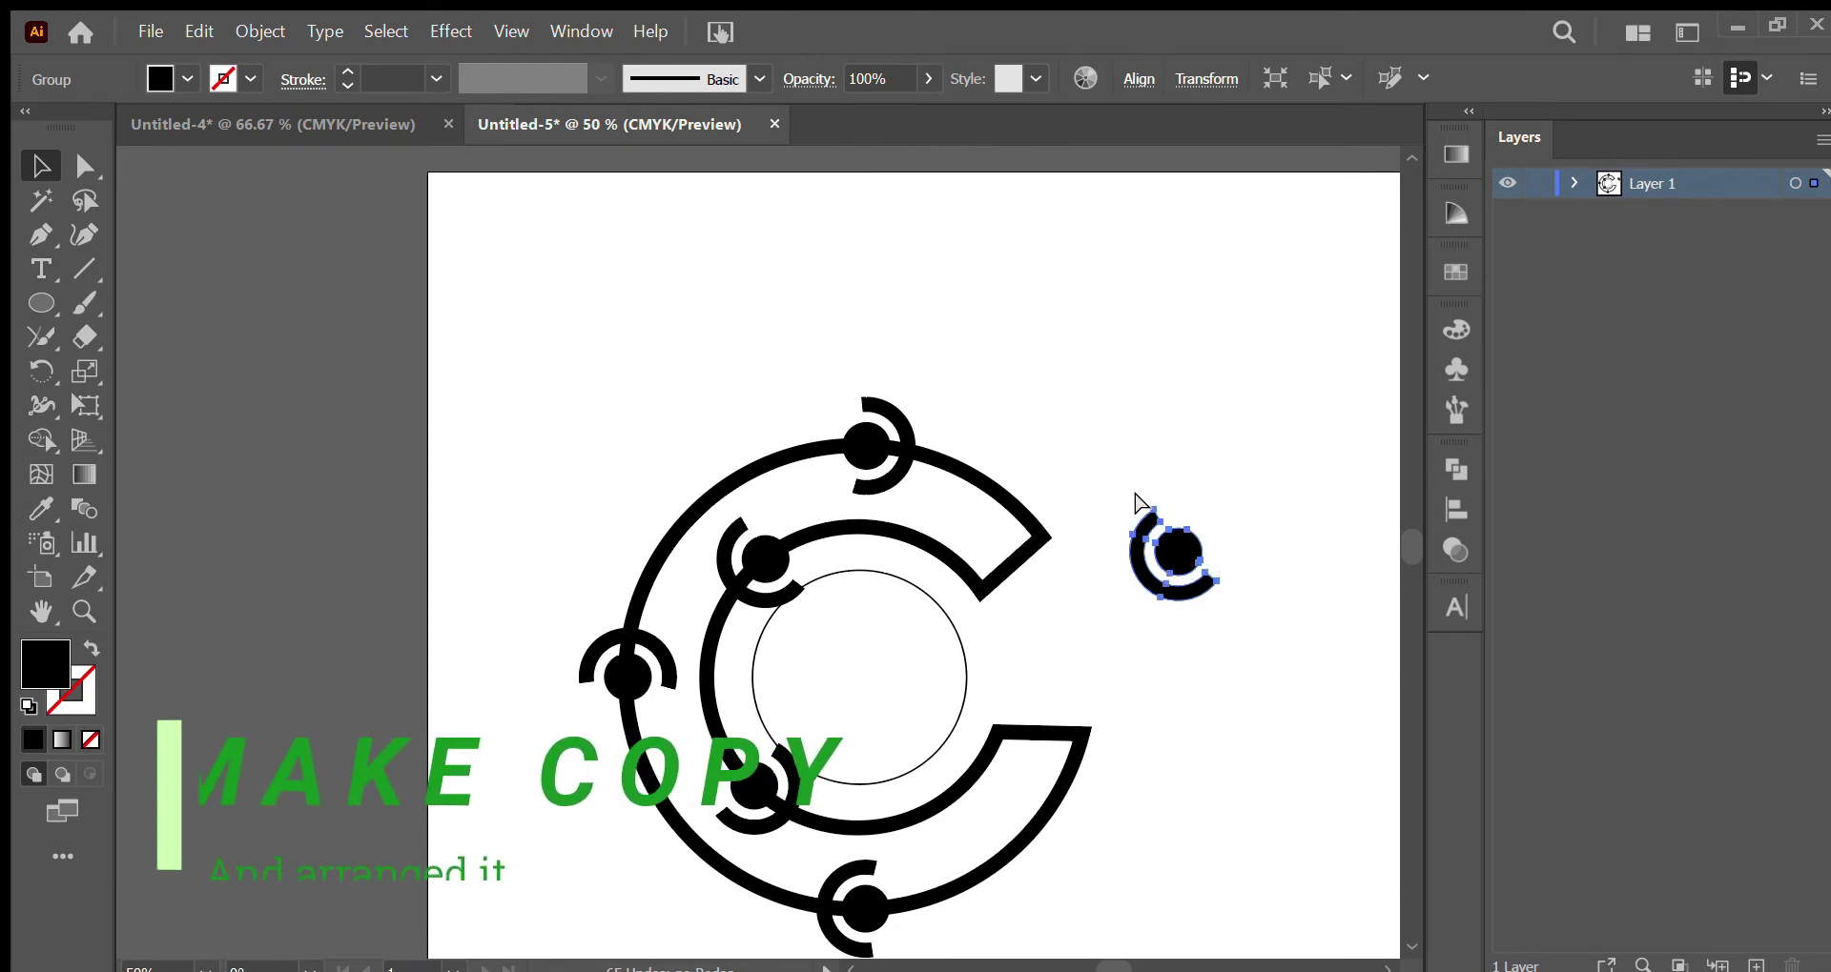
drag(1121, 486, 915, 245)
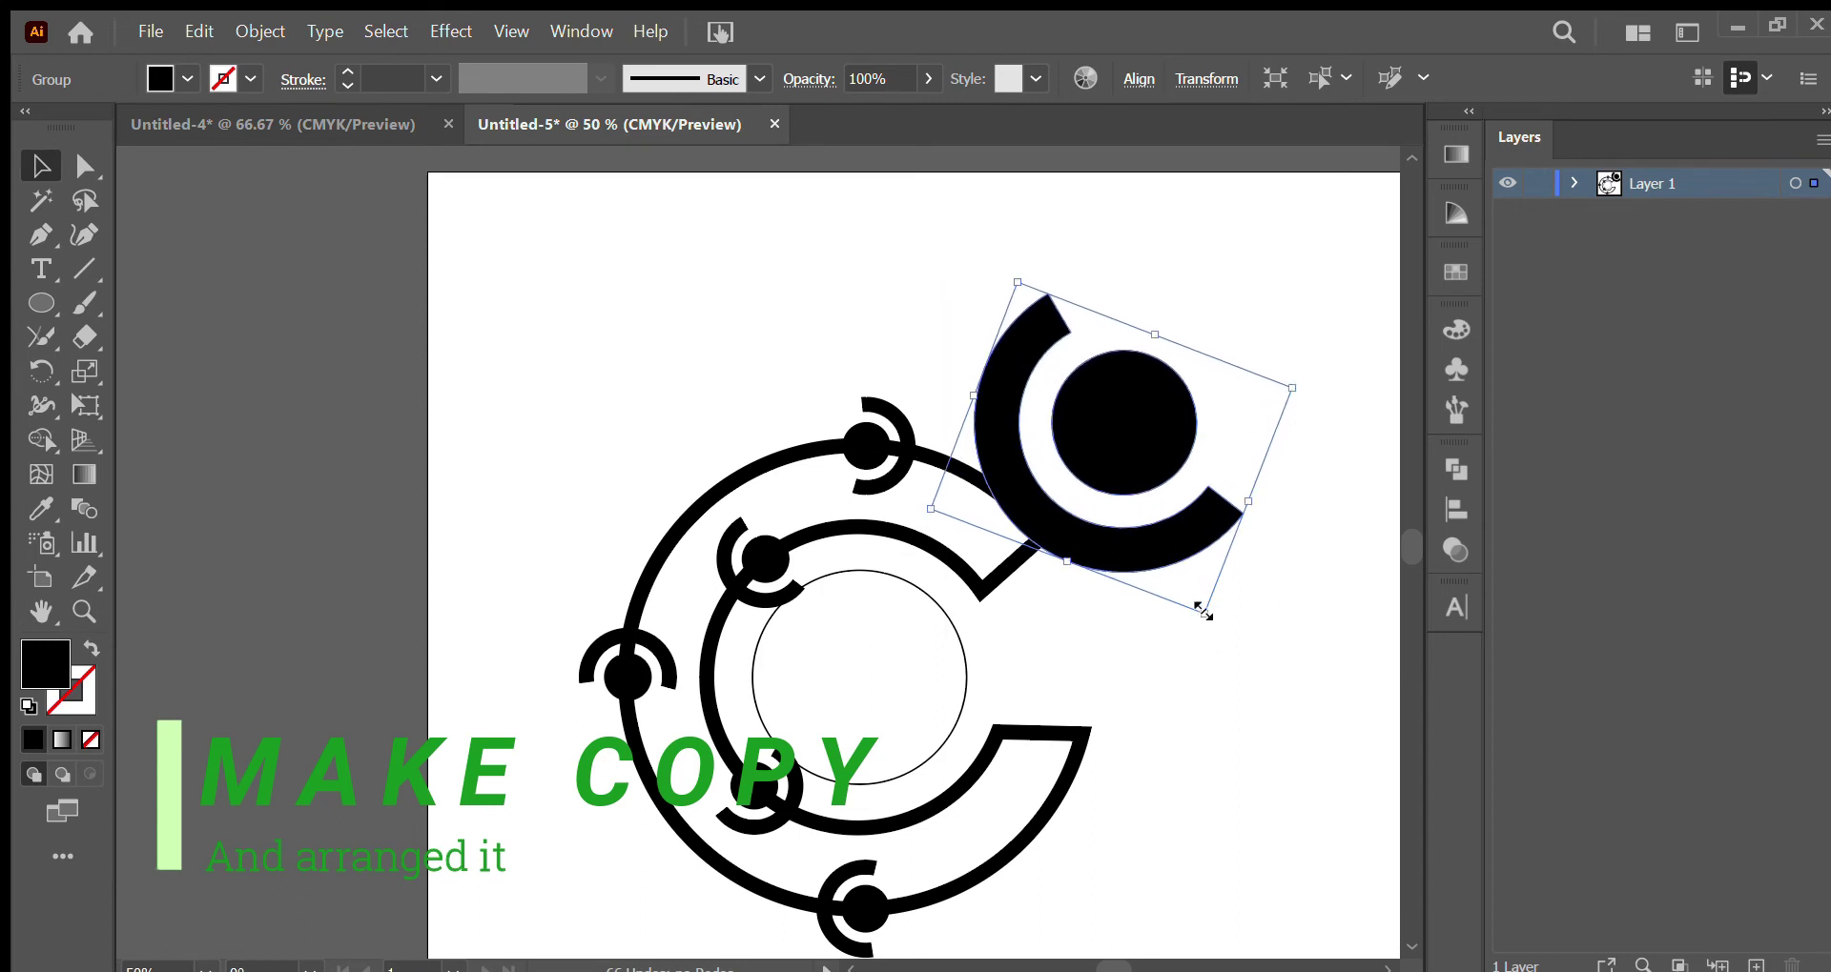
drag(1208, 622, 1262, 401)
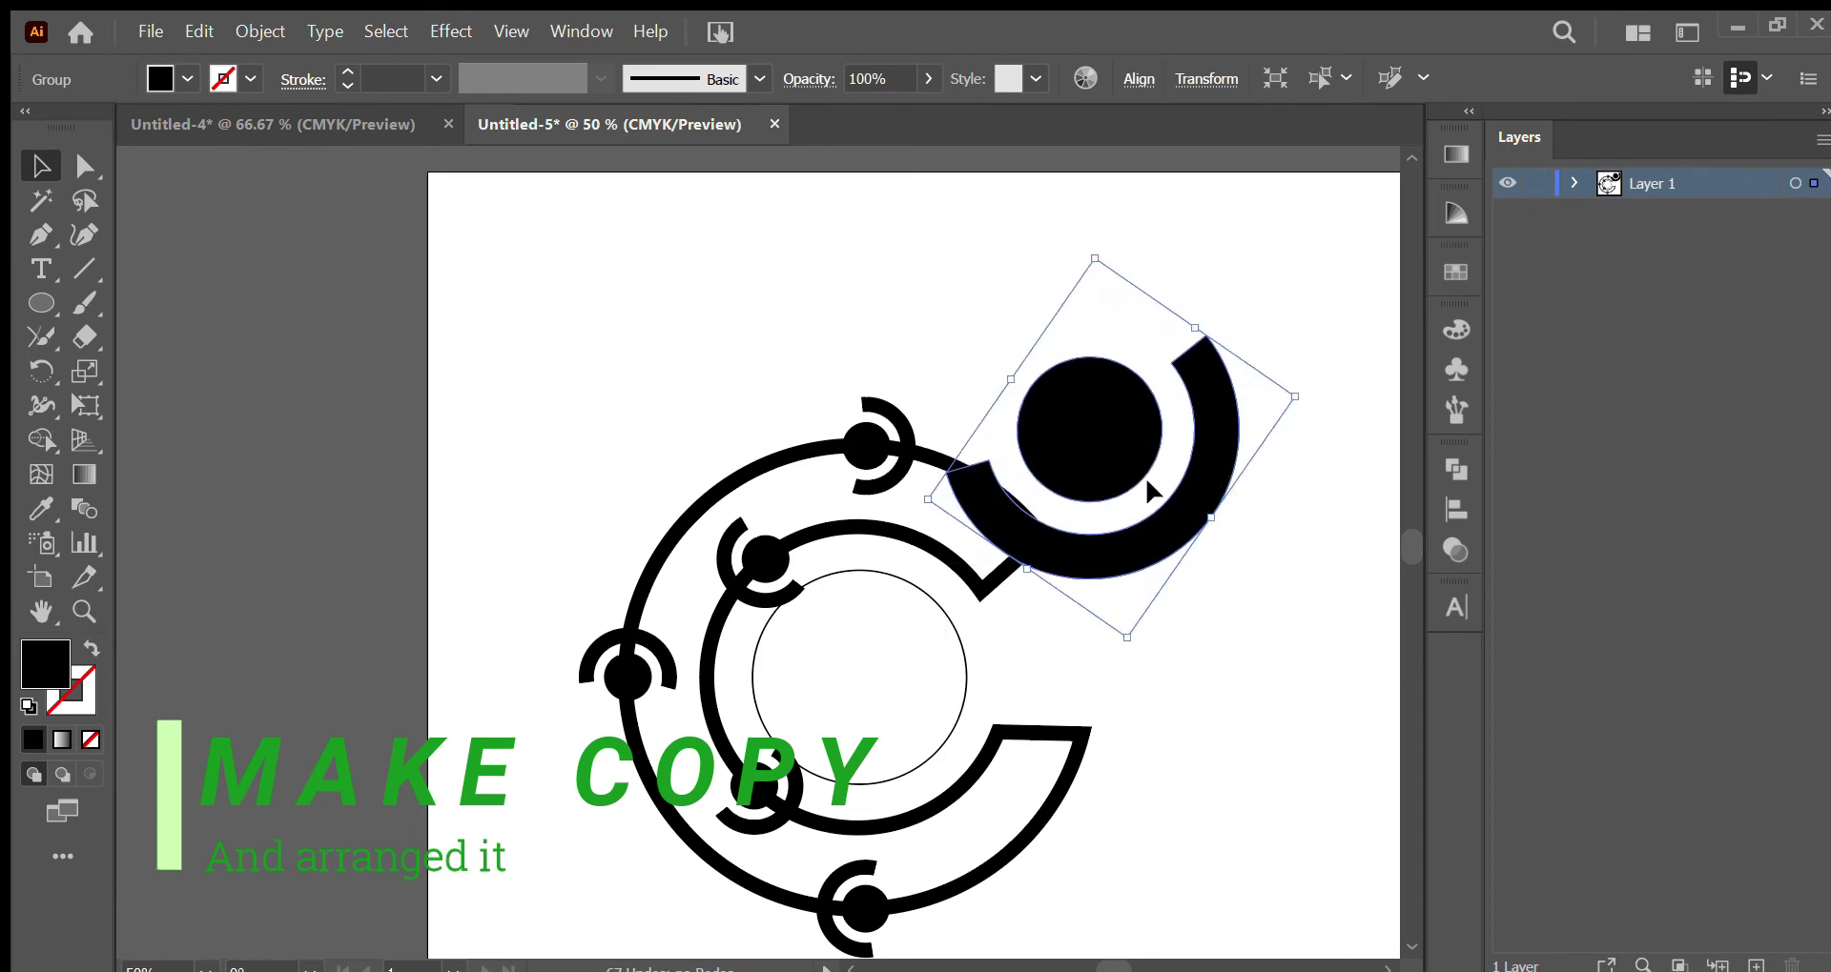
drag(1096, 467, 1038, 612)
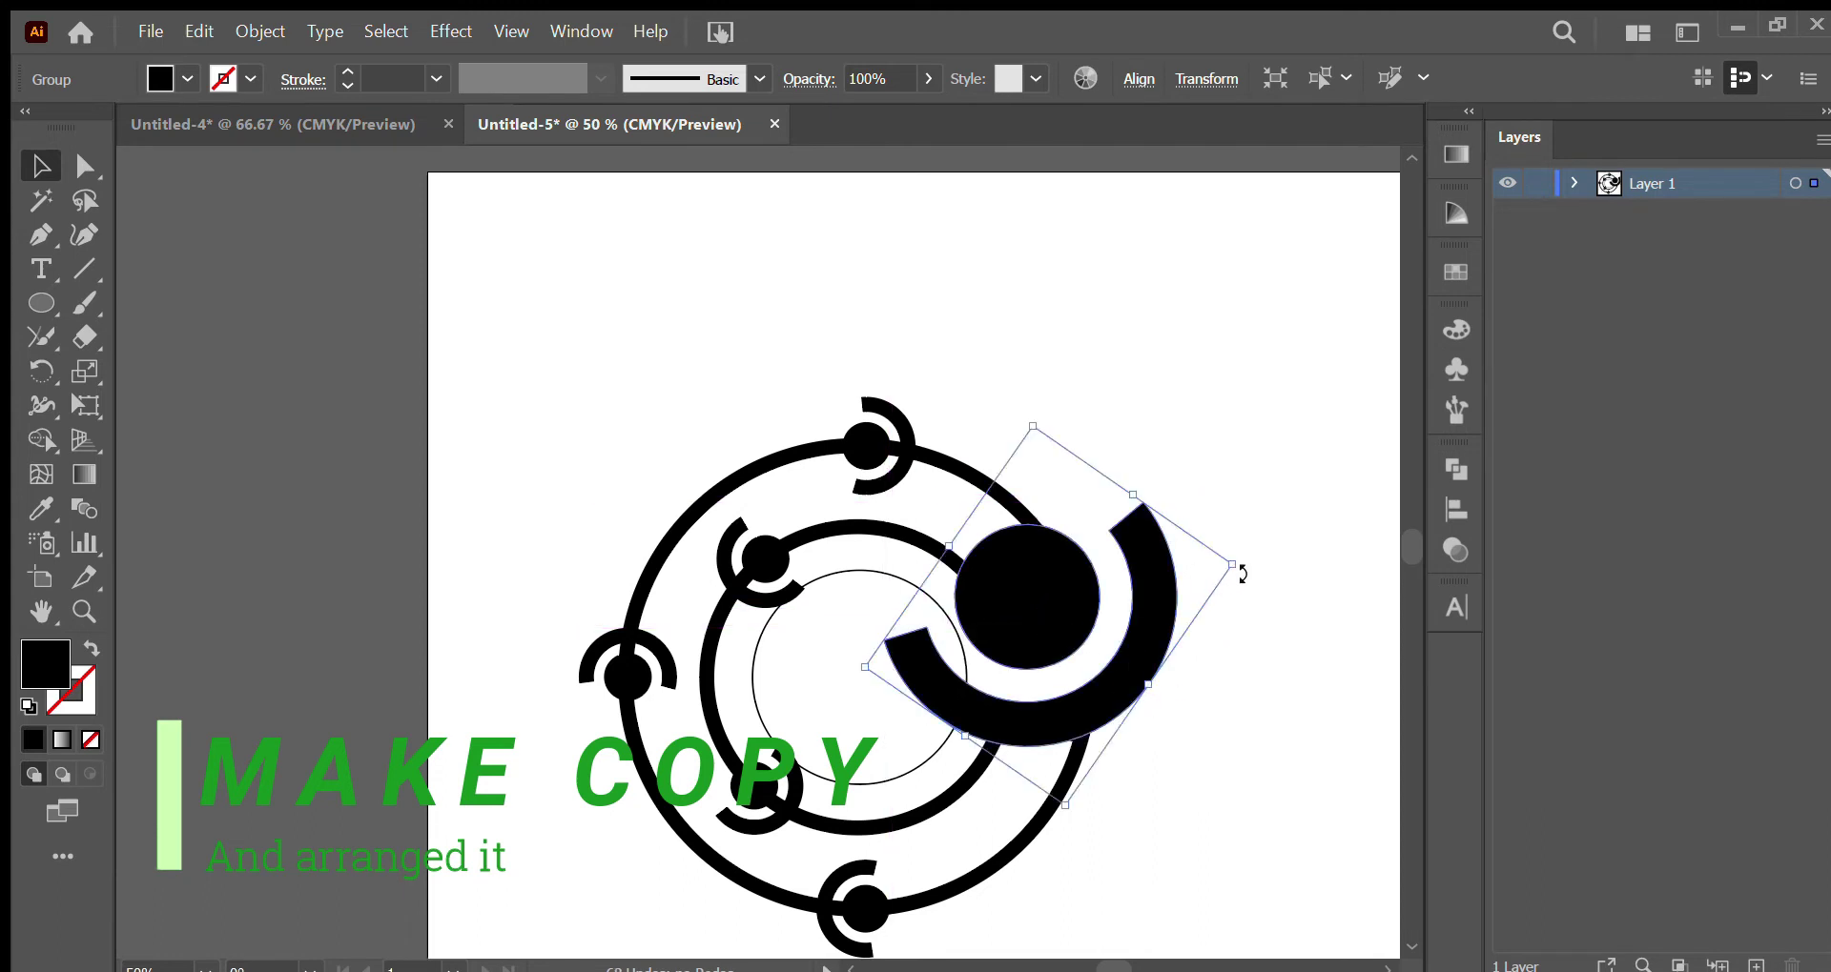
Fine-tune the large element's size, rotation and position so its dot covers the C's upper end and its arc meets the lower end
drag(1239, 567, 1189, 577)
drag(1047, 622, 1062, 614)
drag(1232, 568, 1218, 596)
drag(1069, 630, 1066, 634)
drag(1218, 593, 1238, 604)
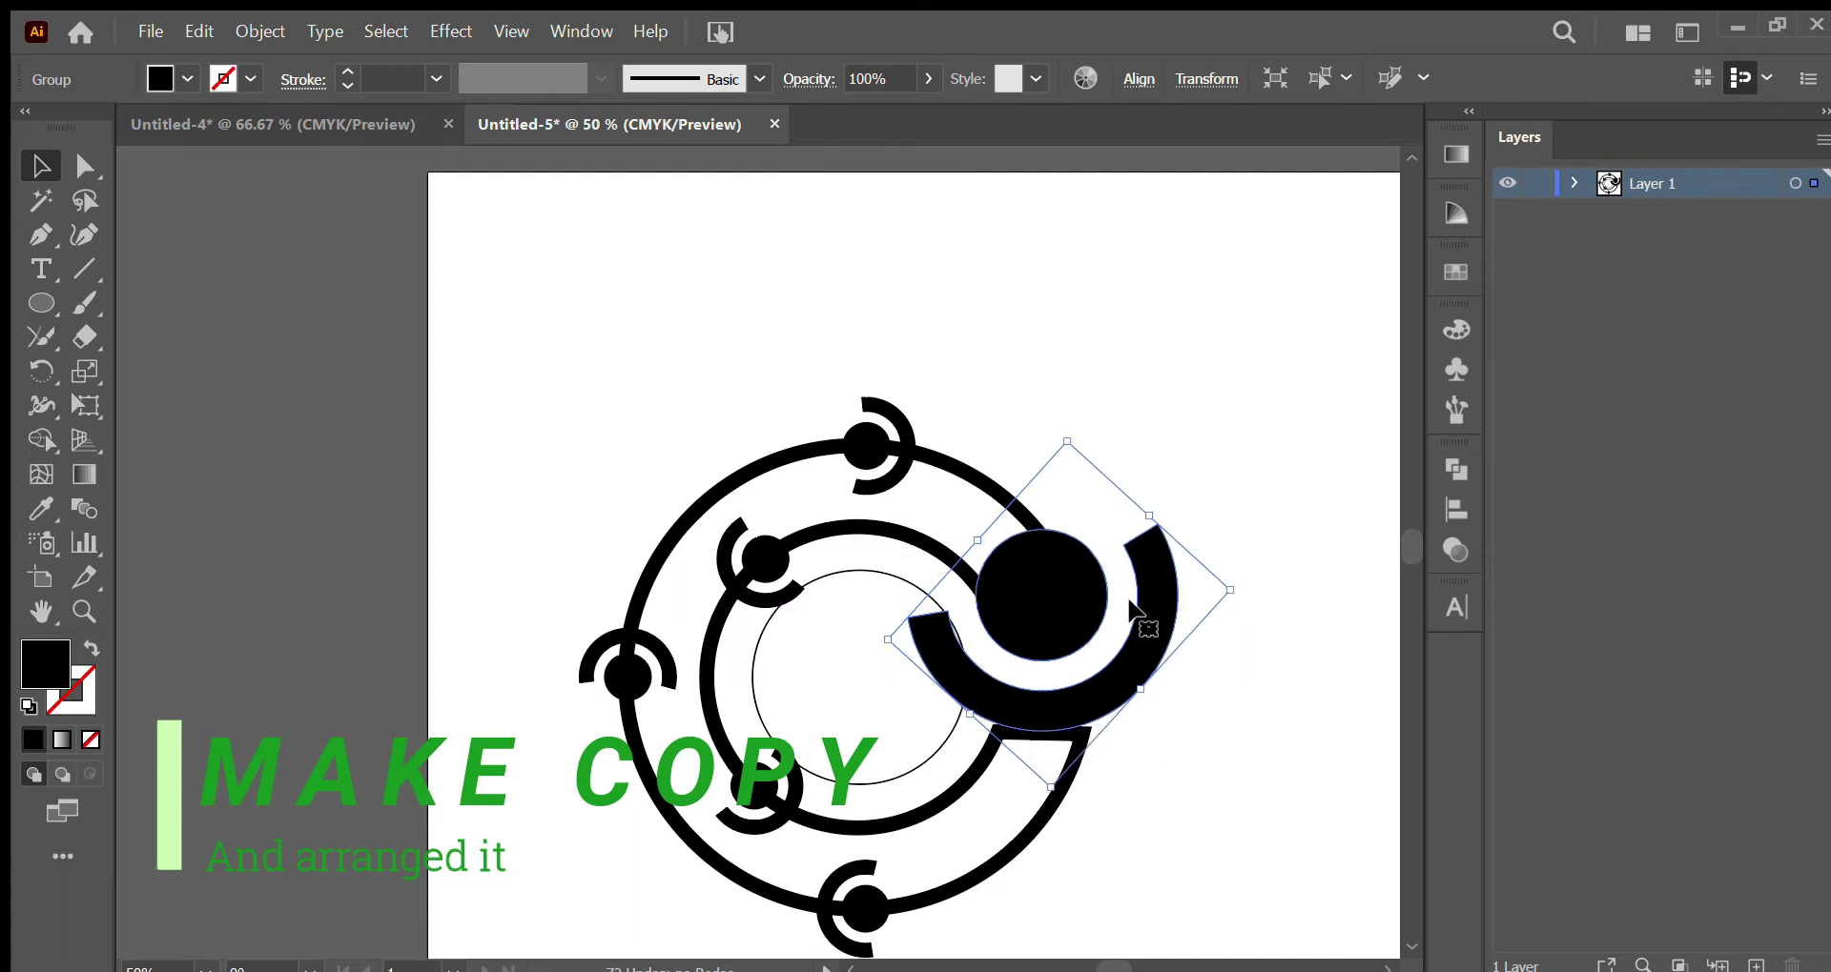
mouse_move(1035, 611)
mouse_down()
mouse_move(1033, 633)
mouse_move(1040, 602)
mouse_move(1041, 618)
mouse_up()
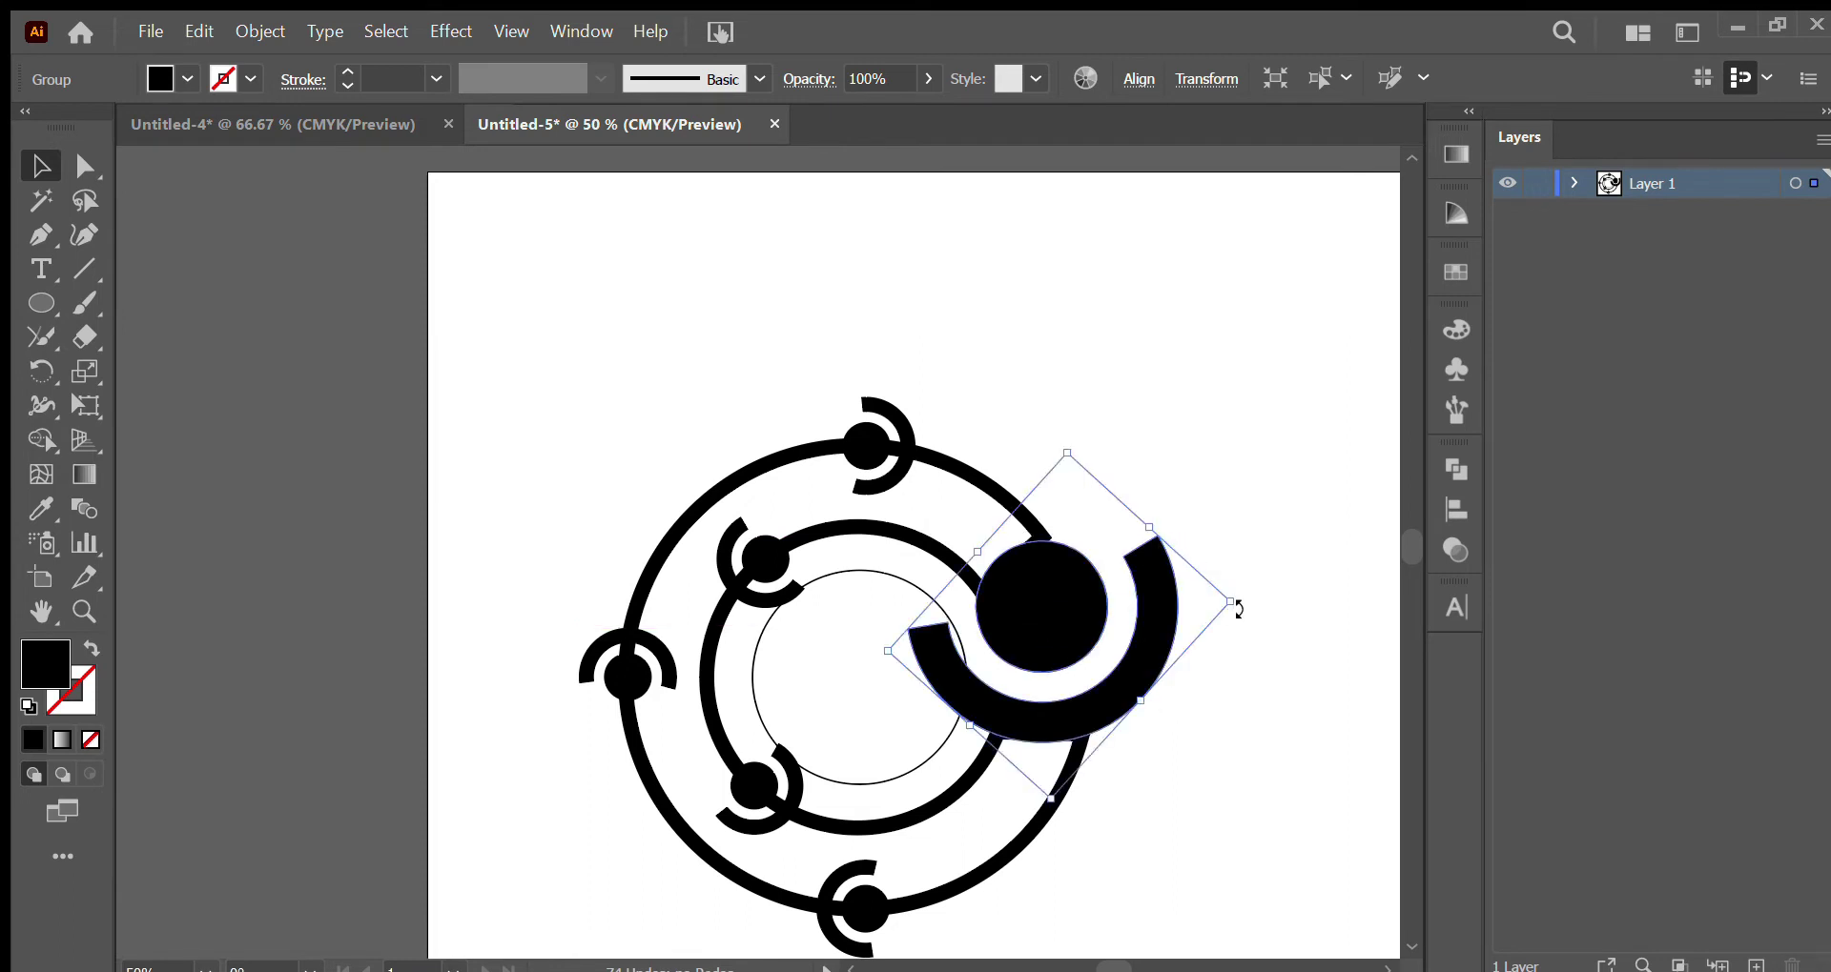
drag(1238, 610, 1218, 621)
drag(1054, 621, 1040, 600)
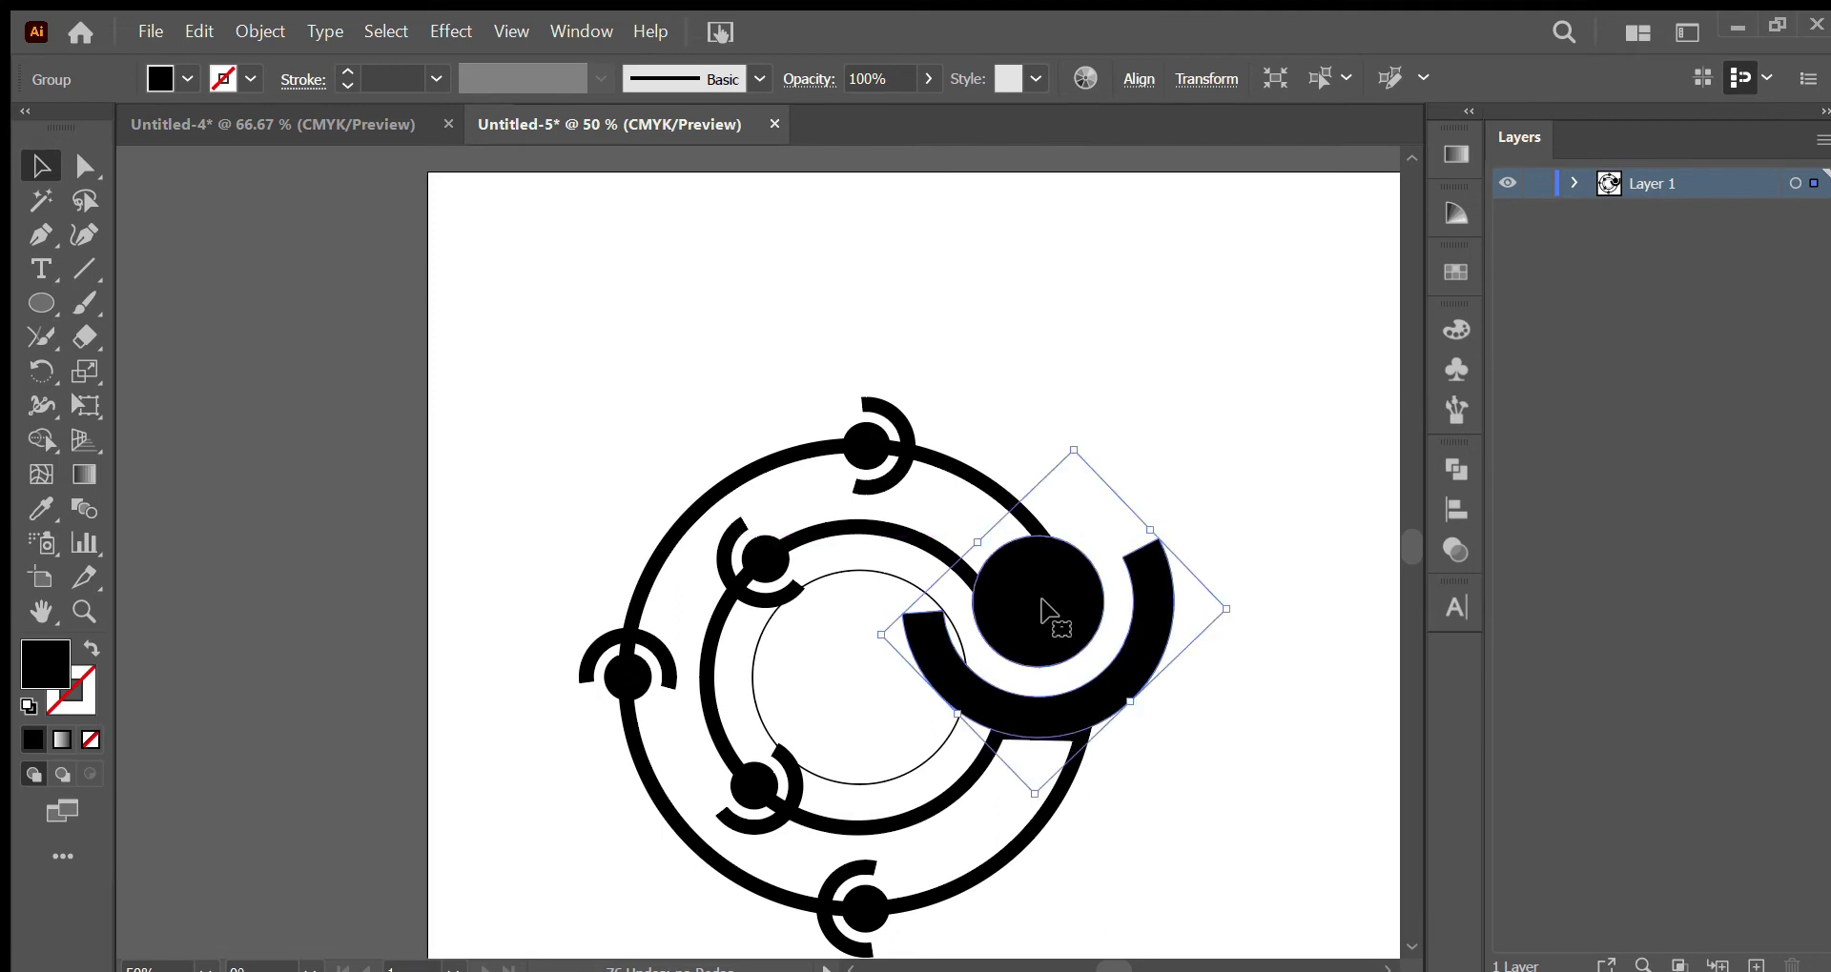
Enlarge the large dot-and-arc element slightly and shift it left over the C's two ends
click(1245, 688)
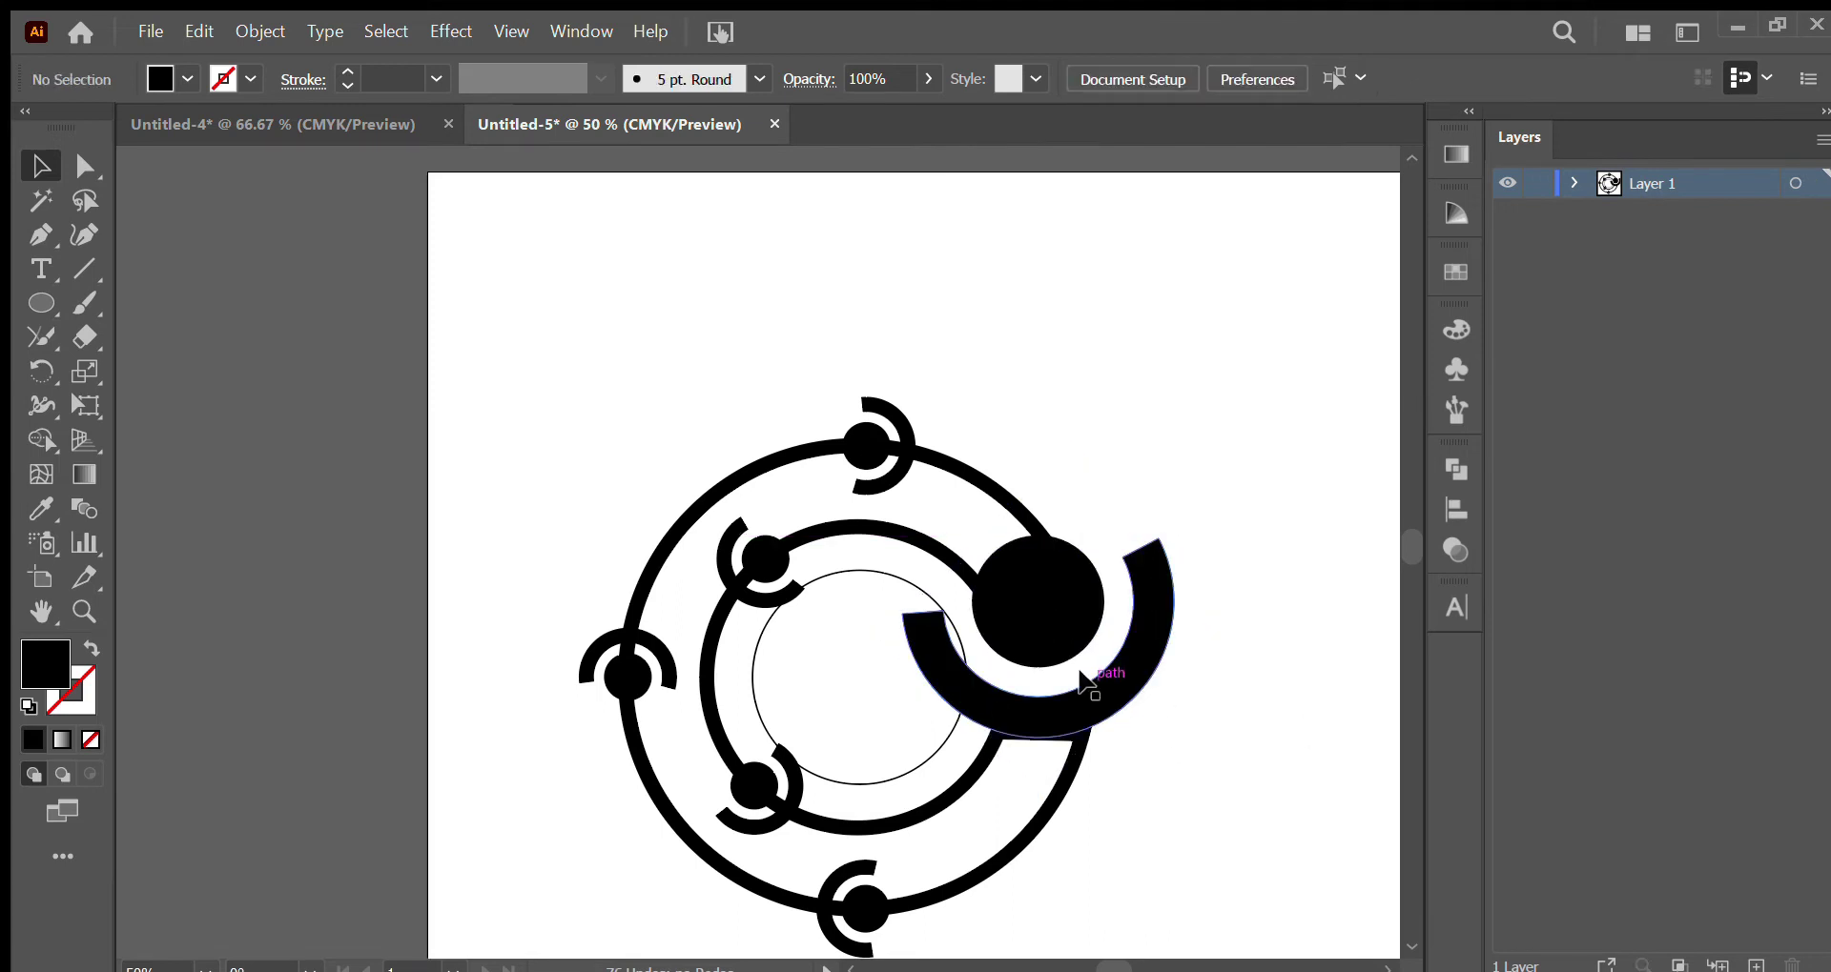
click(1148, 555)
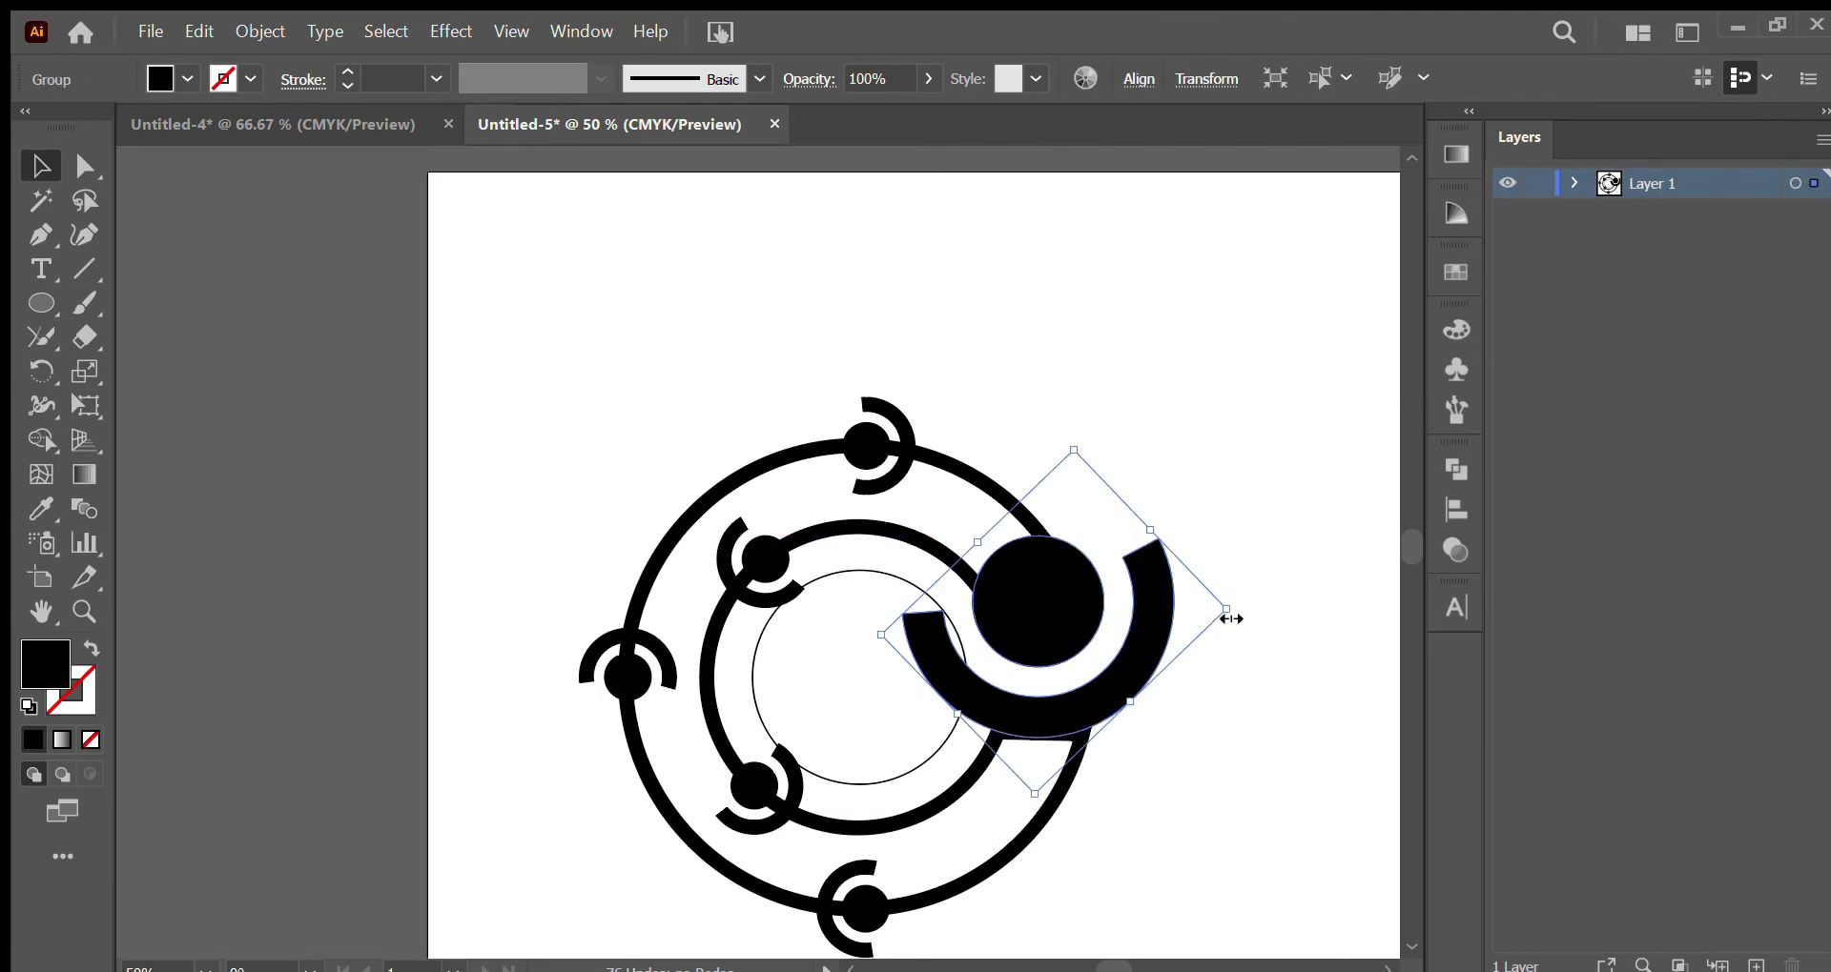
drag(1231, 619, 1253, 619)
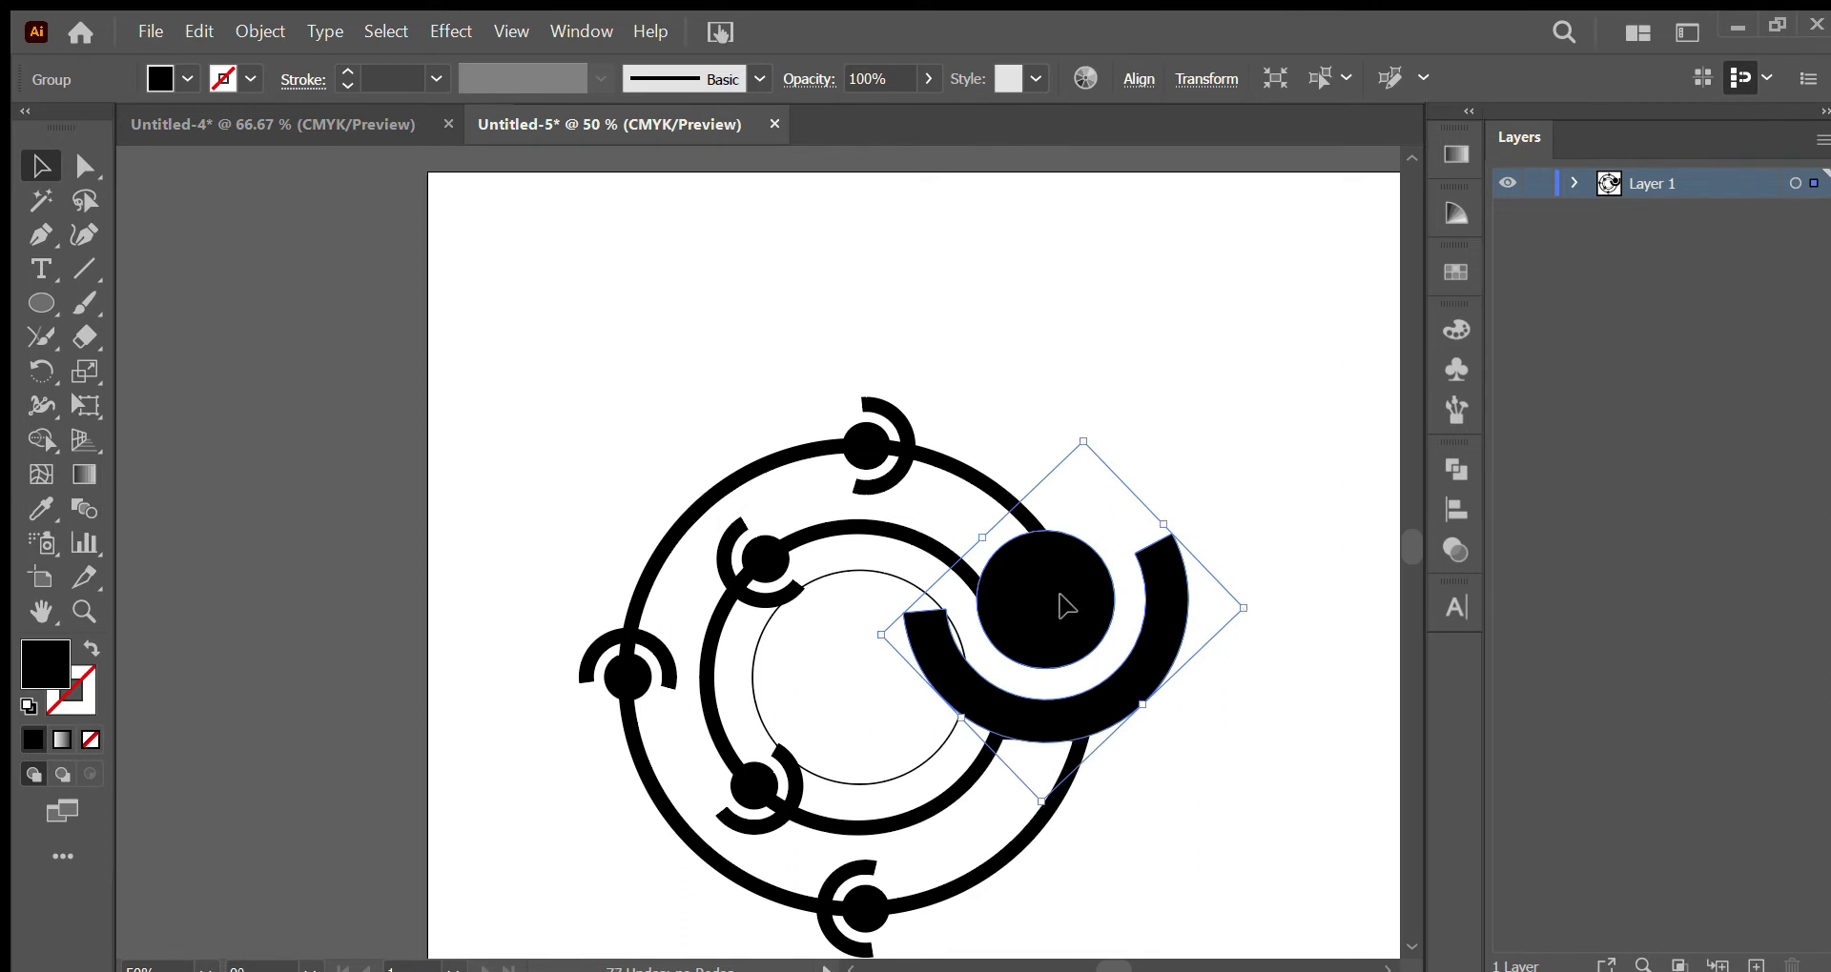
drag(1060, 597, 1047, 598)
Delete the guide circle inside the C and select all the remaining artwork
click(811, 630)
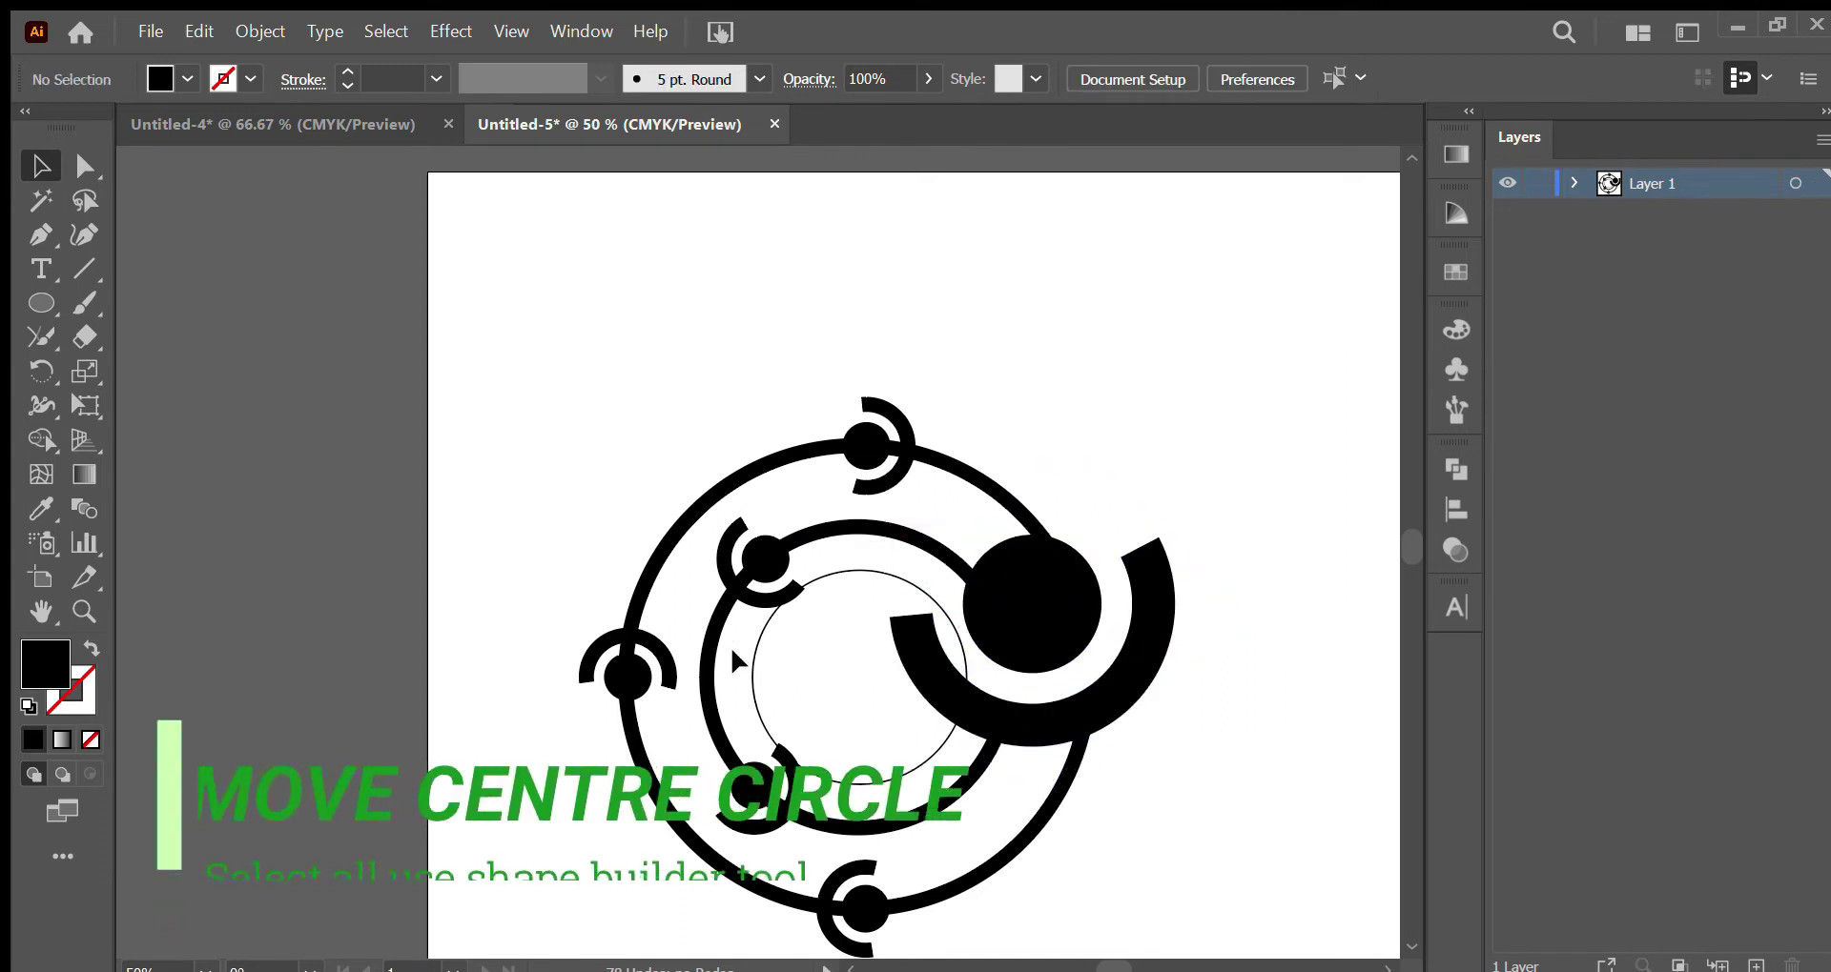
click(751, 644)
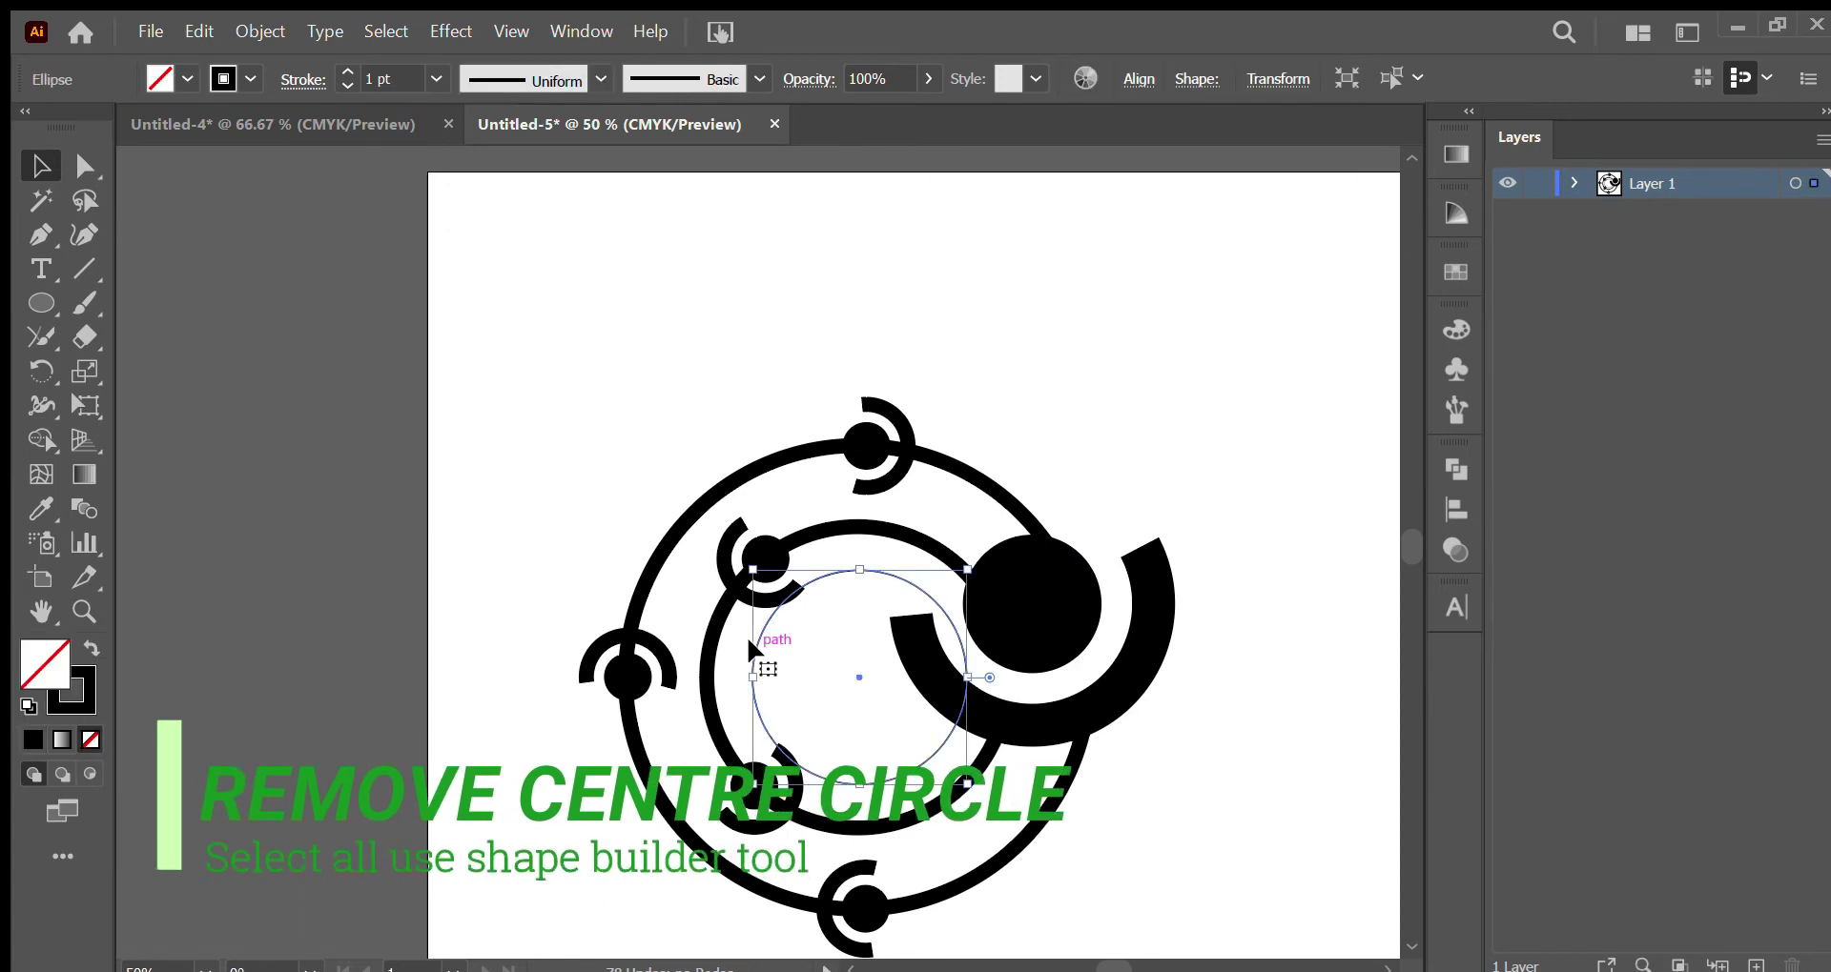
key(Delete)
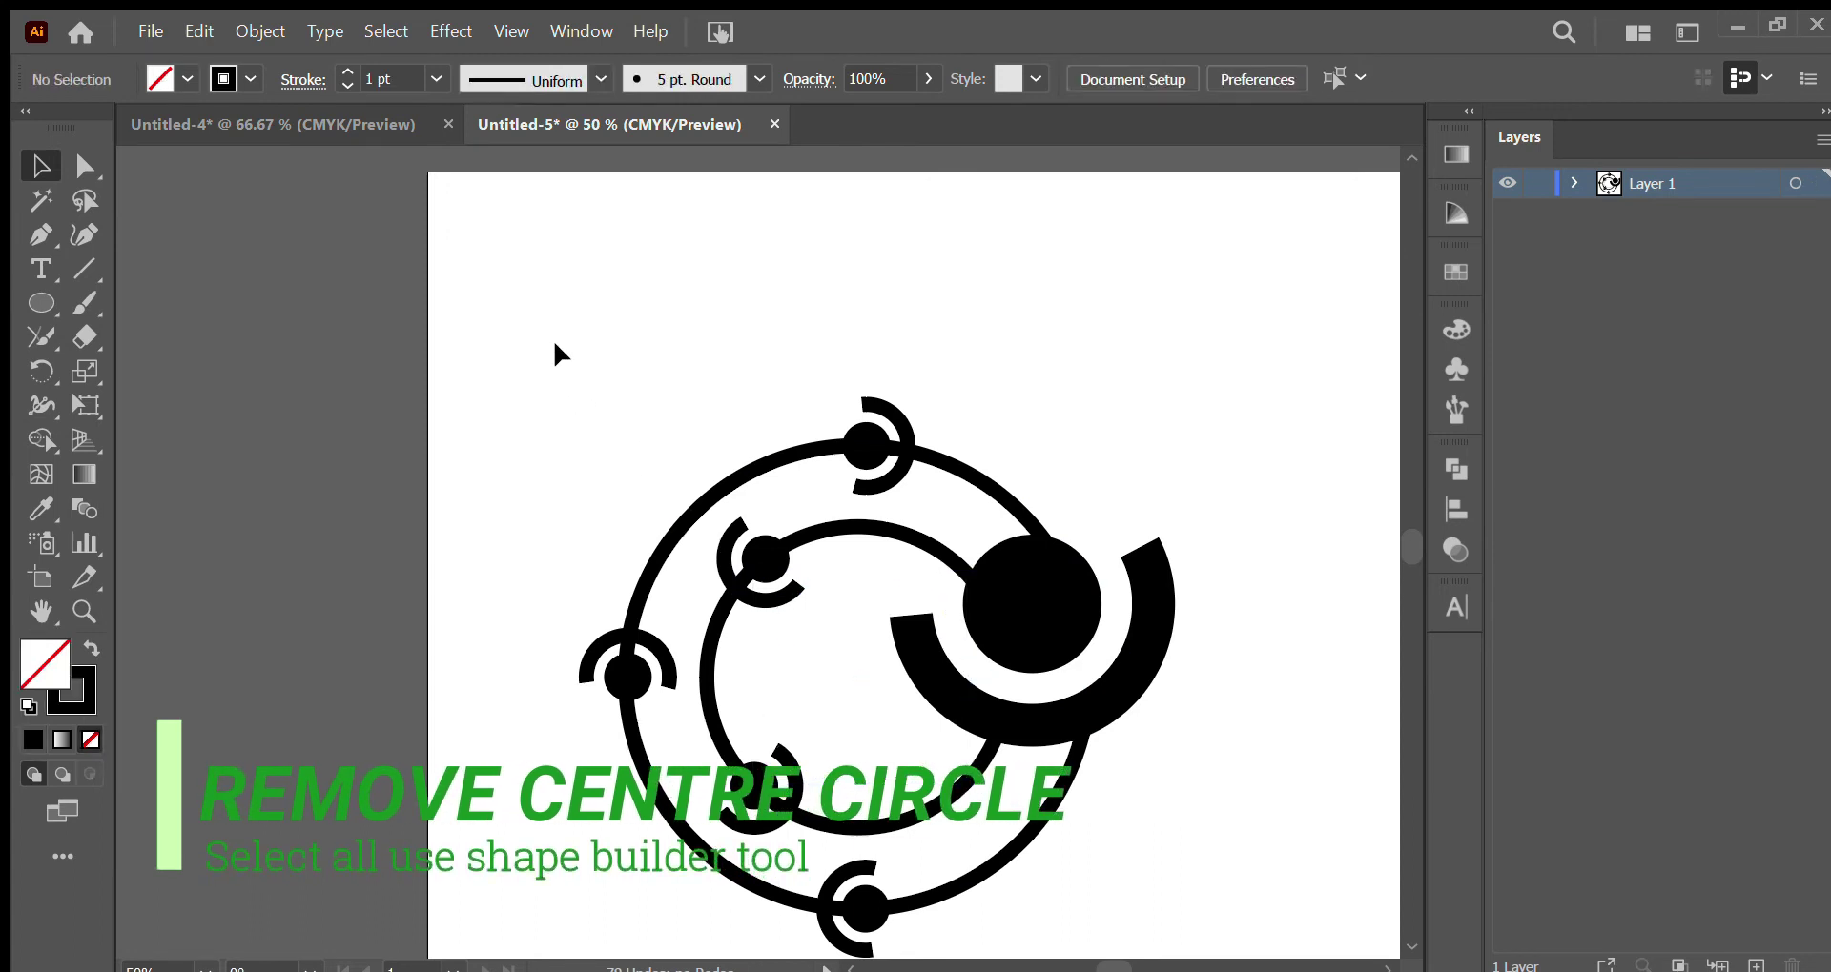
drag(561, 351, 1089, 961)
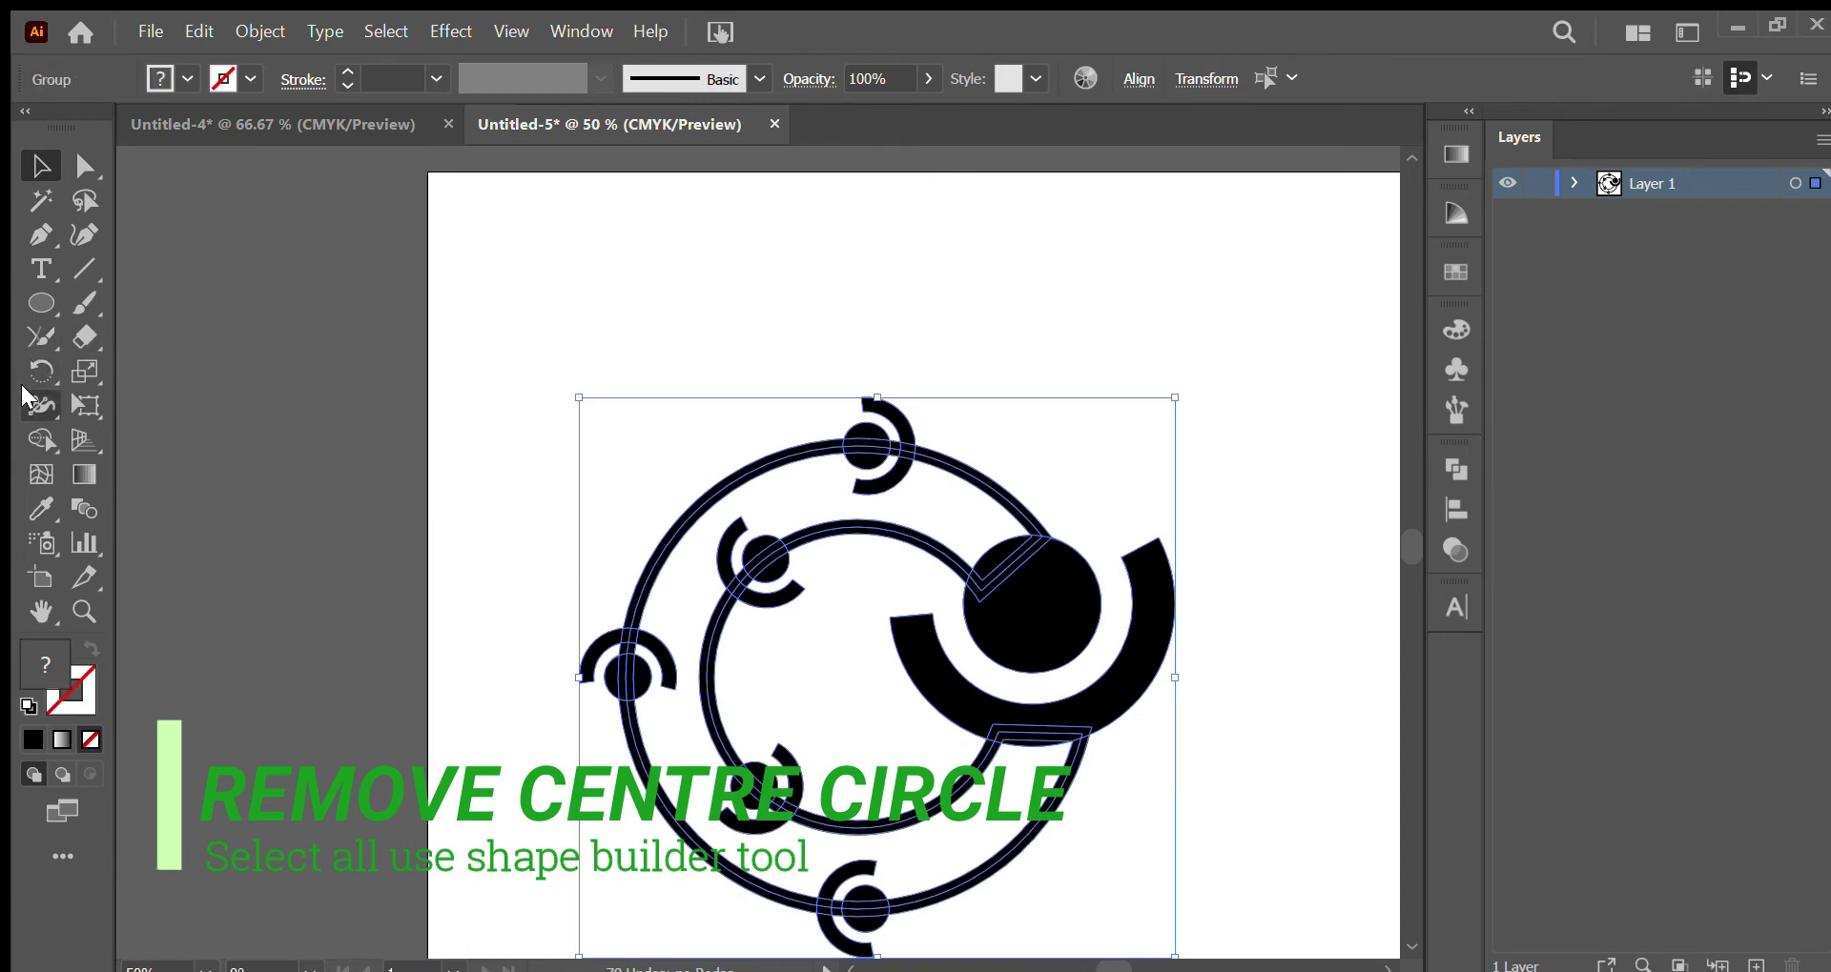
Use the Shape Builder to cut away the ring strips crossing the dot-to-arc gaps of the left and two inner elements
click(39, 441)
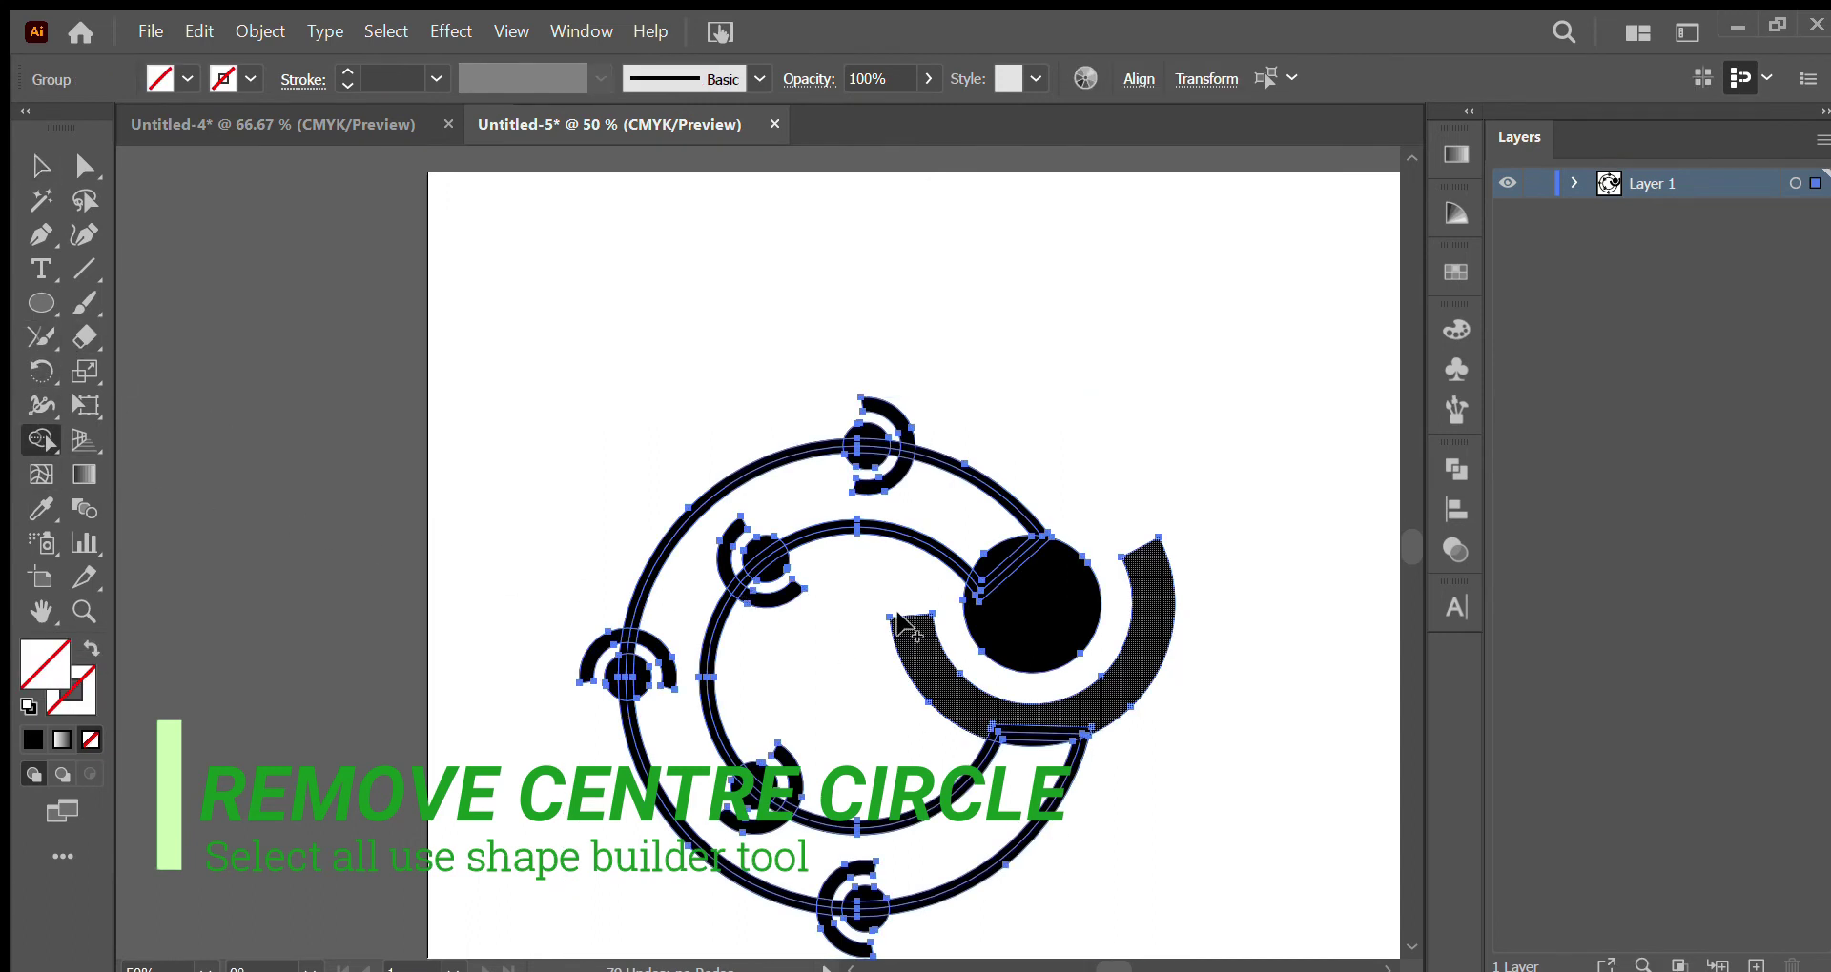
key(ctrl+plus)
key(ctrl+plus)
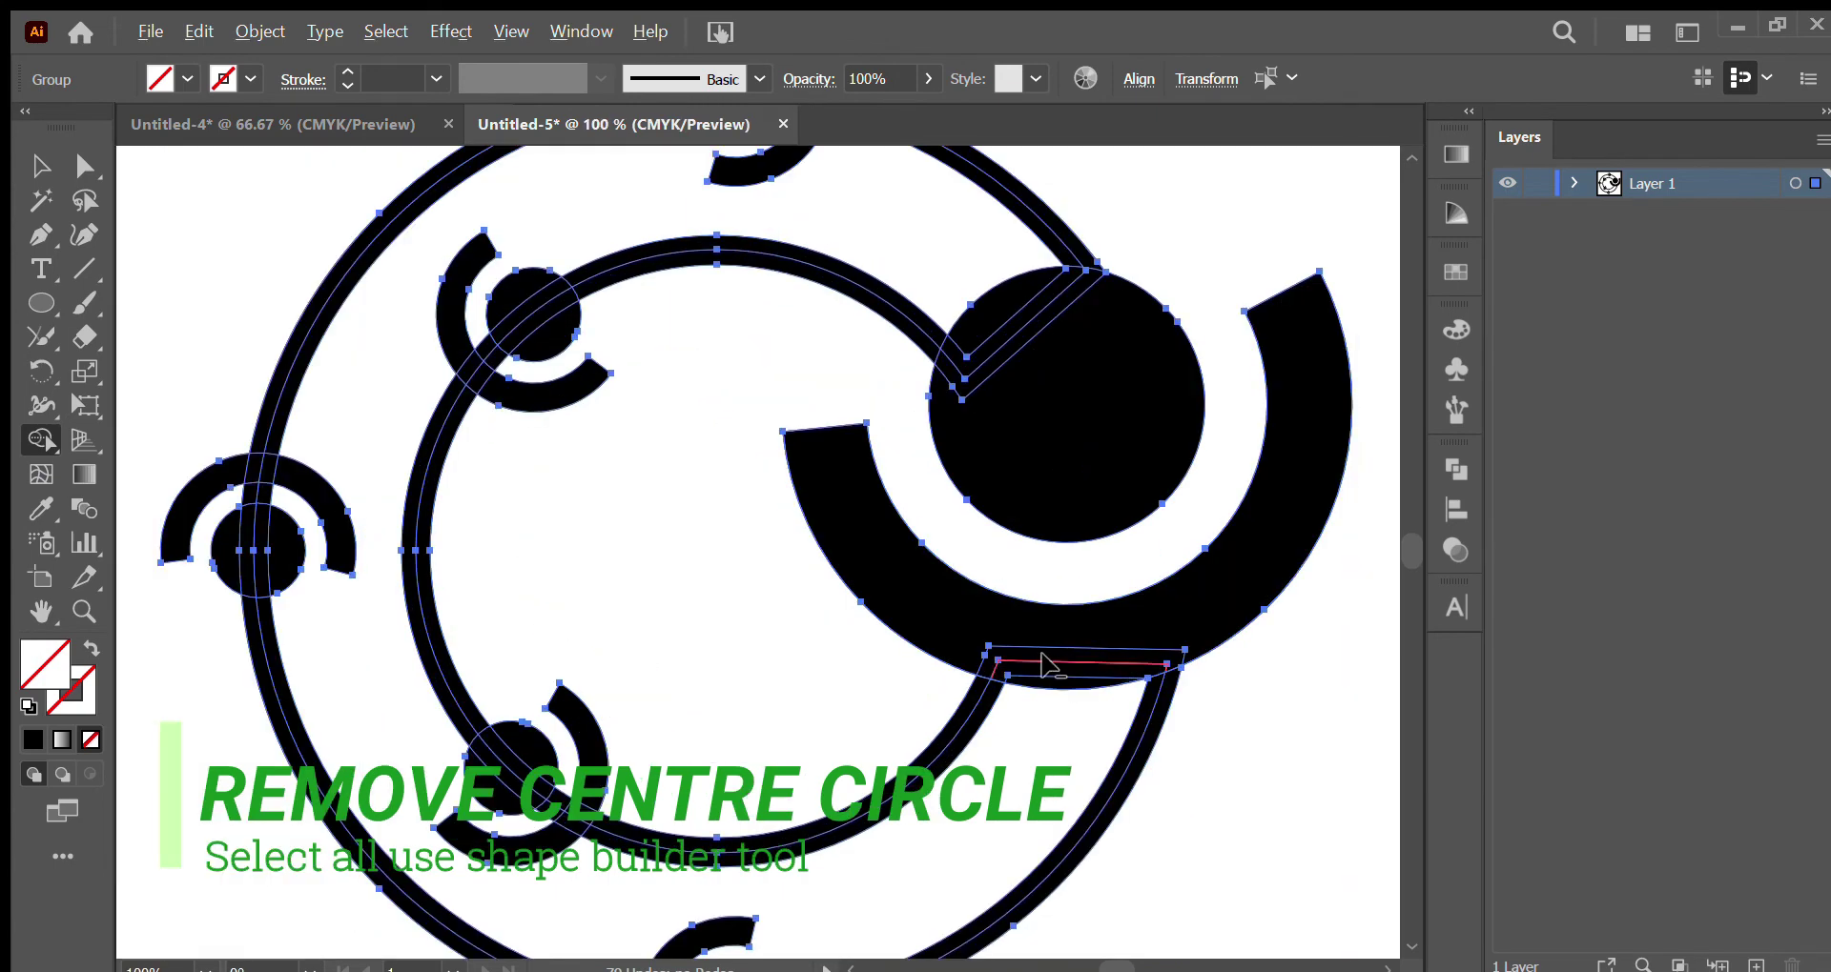
alt+click(477, 343)
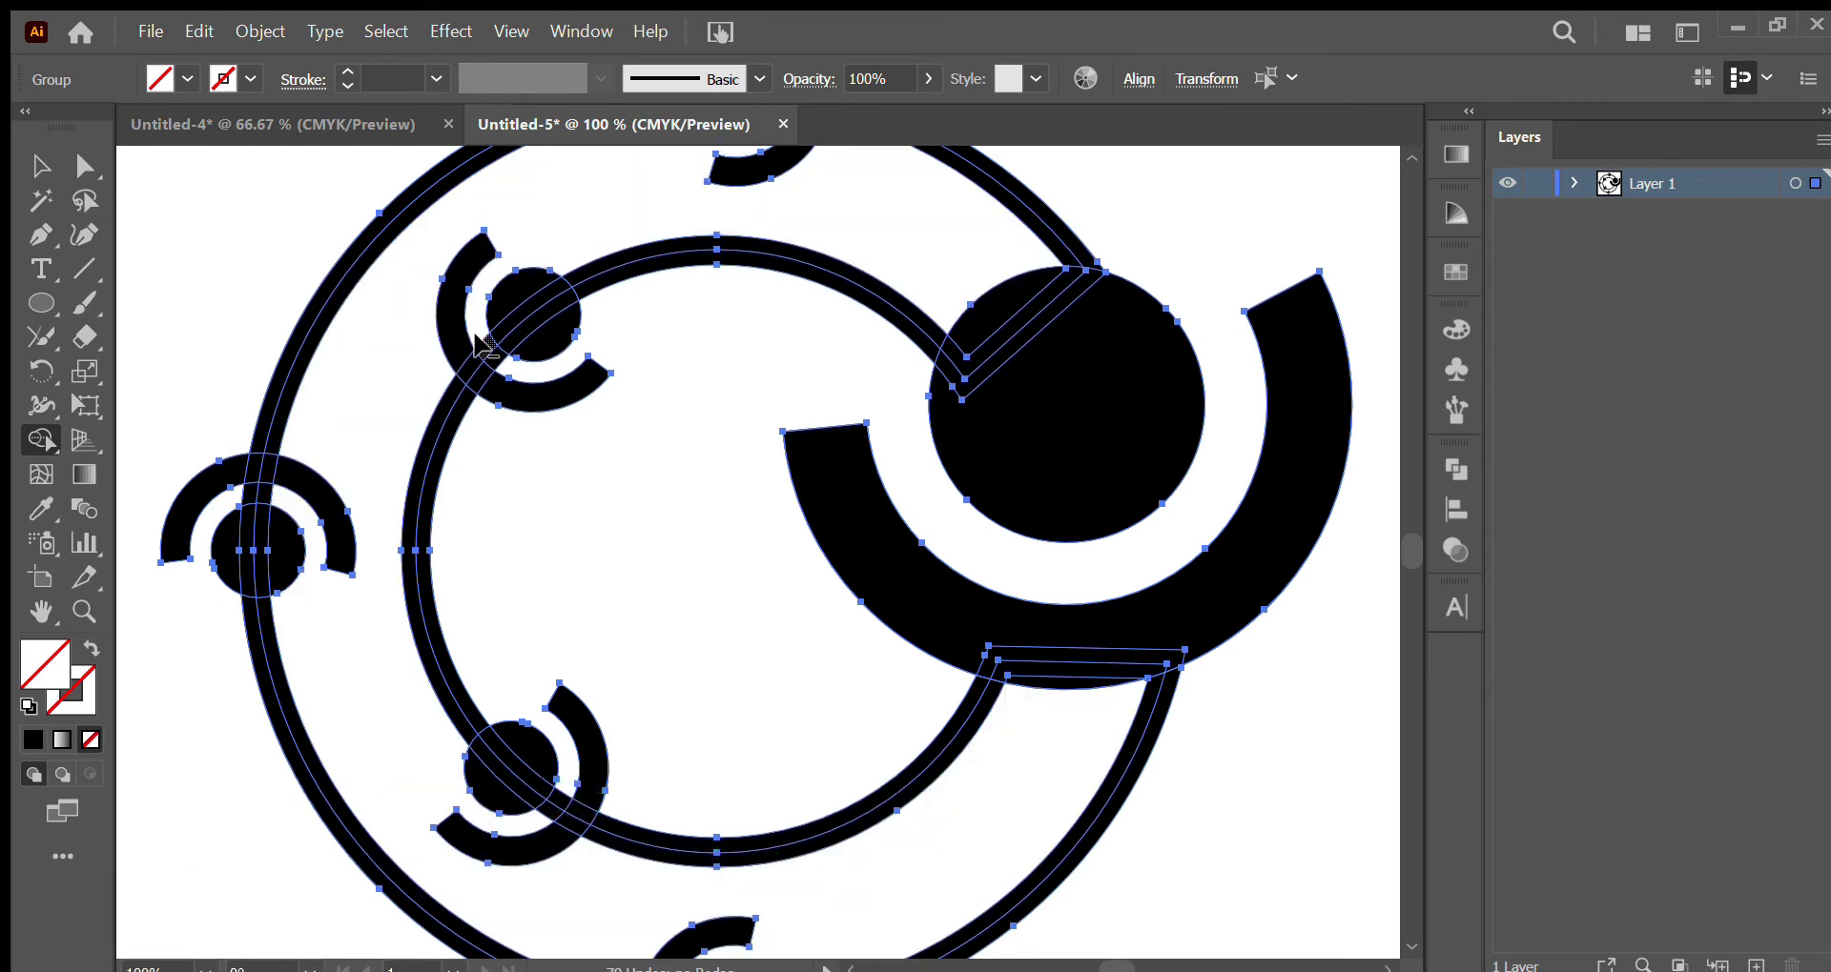
drag(476, 344, 486, 357)
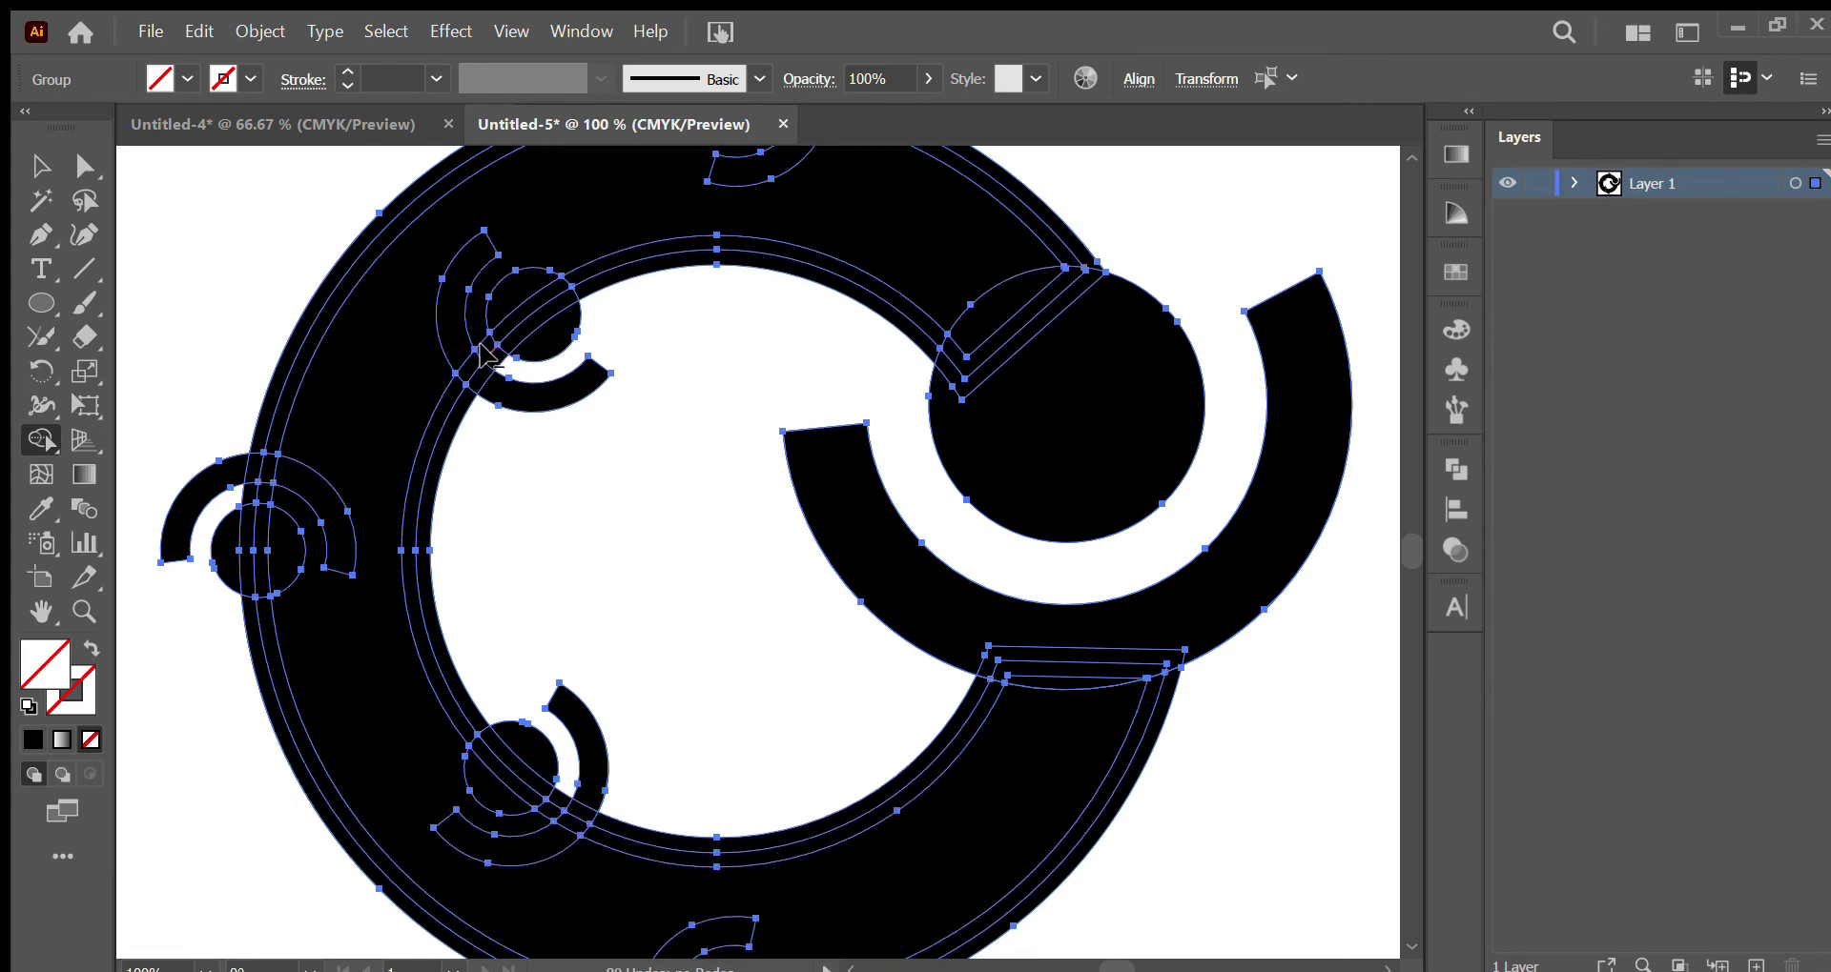
alt+click(495, 359)
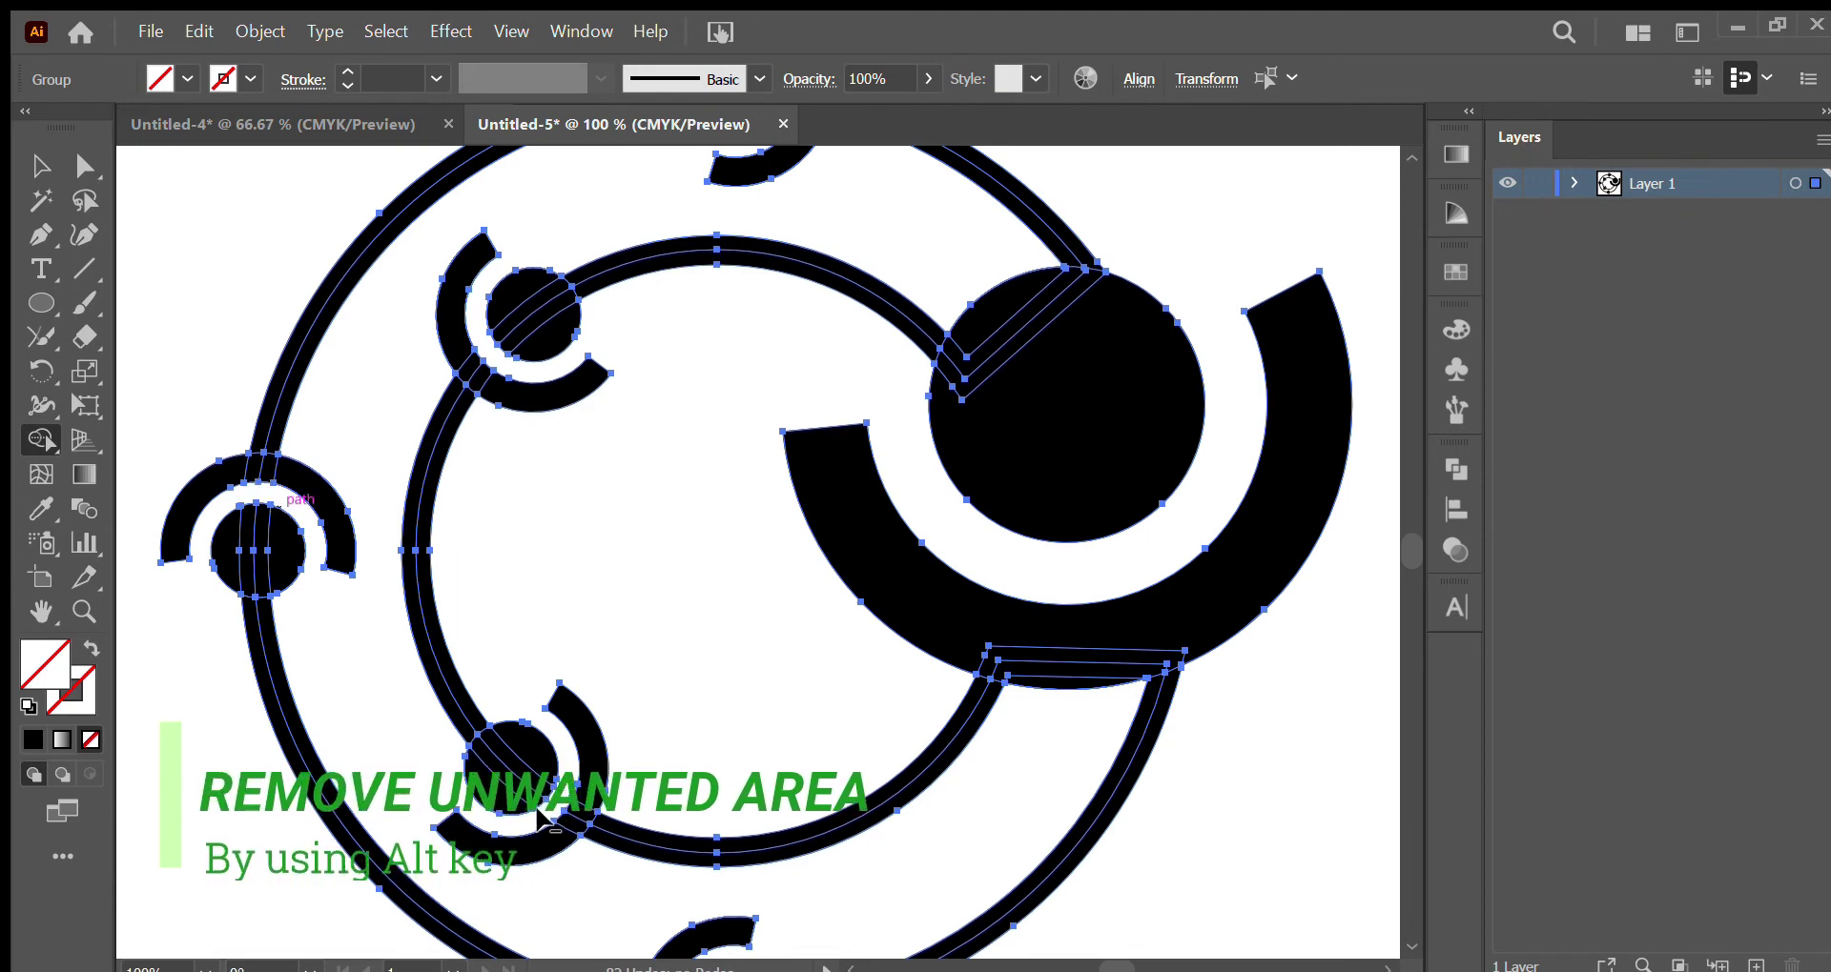
Cut away the outer ring strips crossing the gaps between dot and arc in the lowest and topmost small elements
key(ctrl+minus)
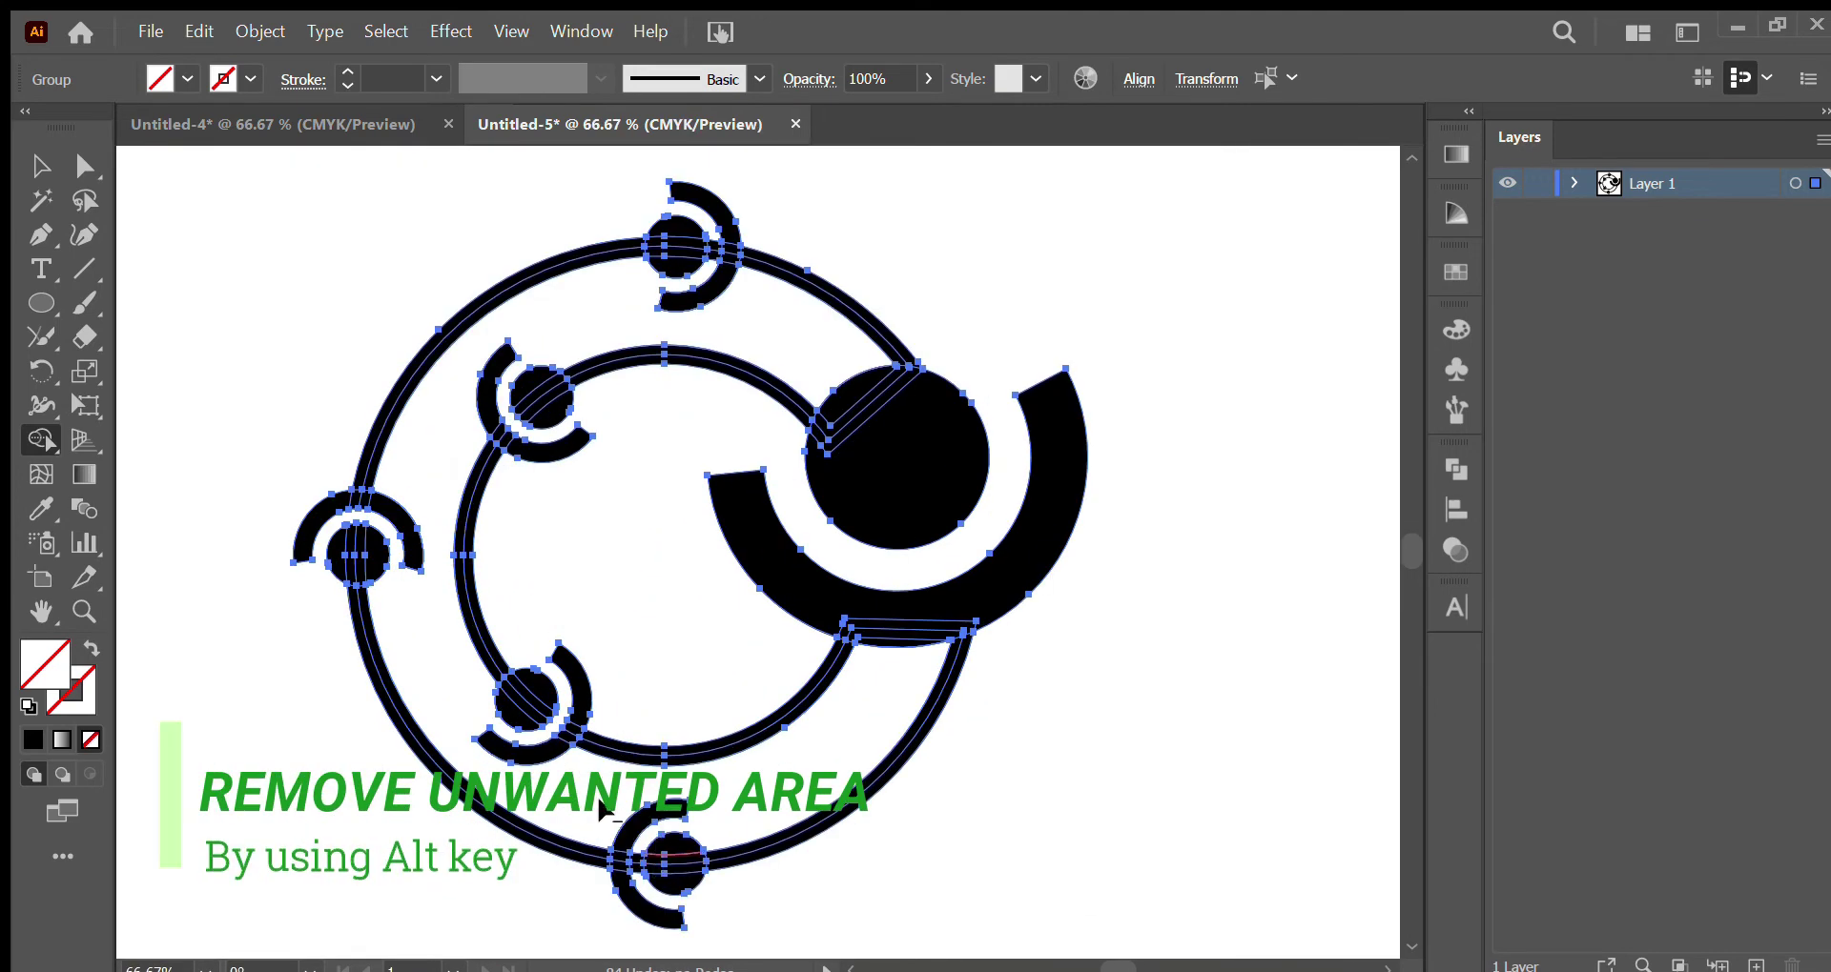
scroll(601, 811, up, 1)
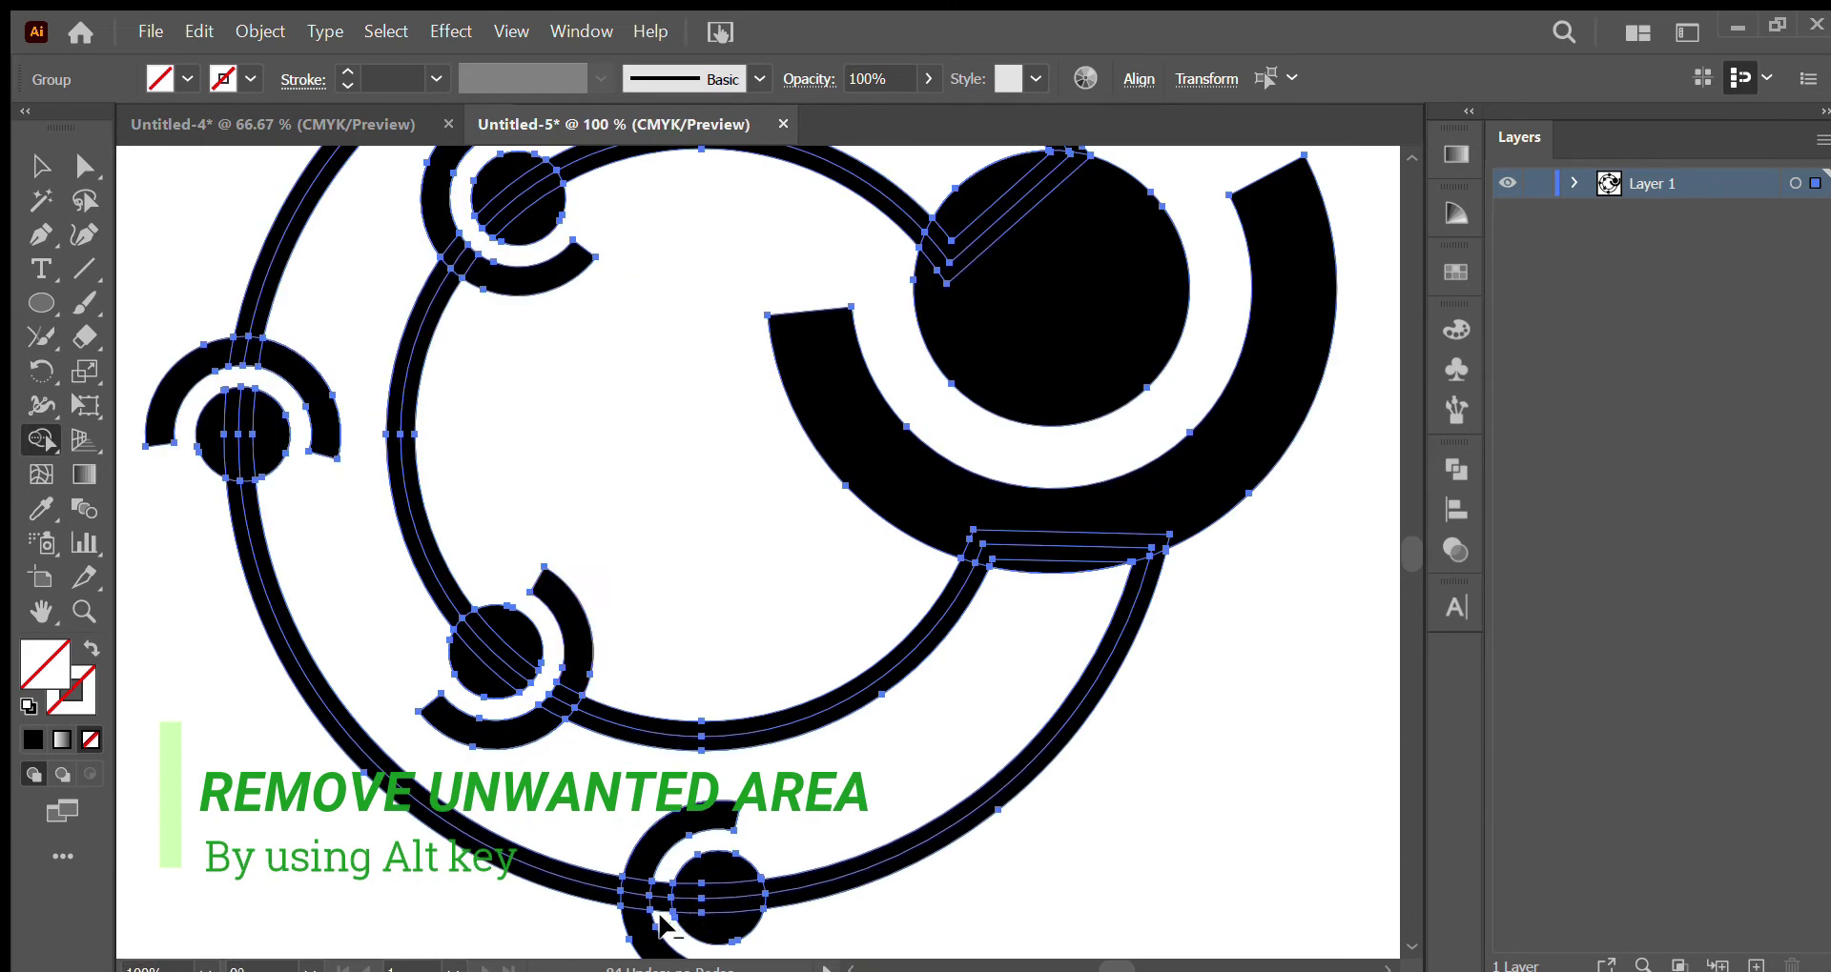
scroll(477, 429, up, 3)
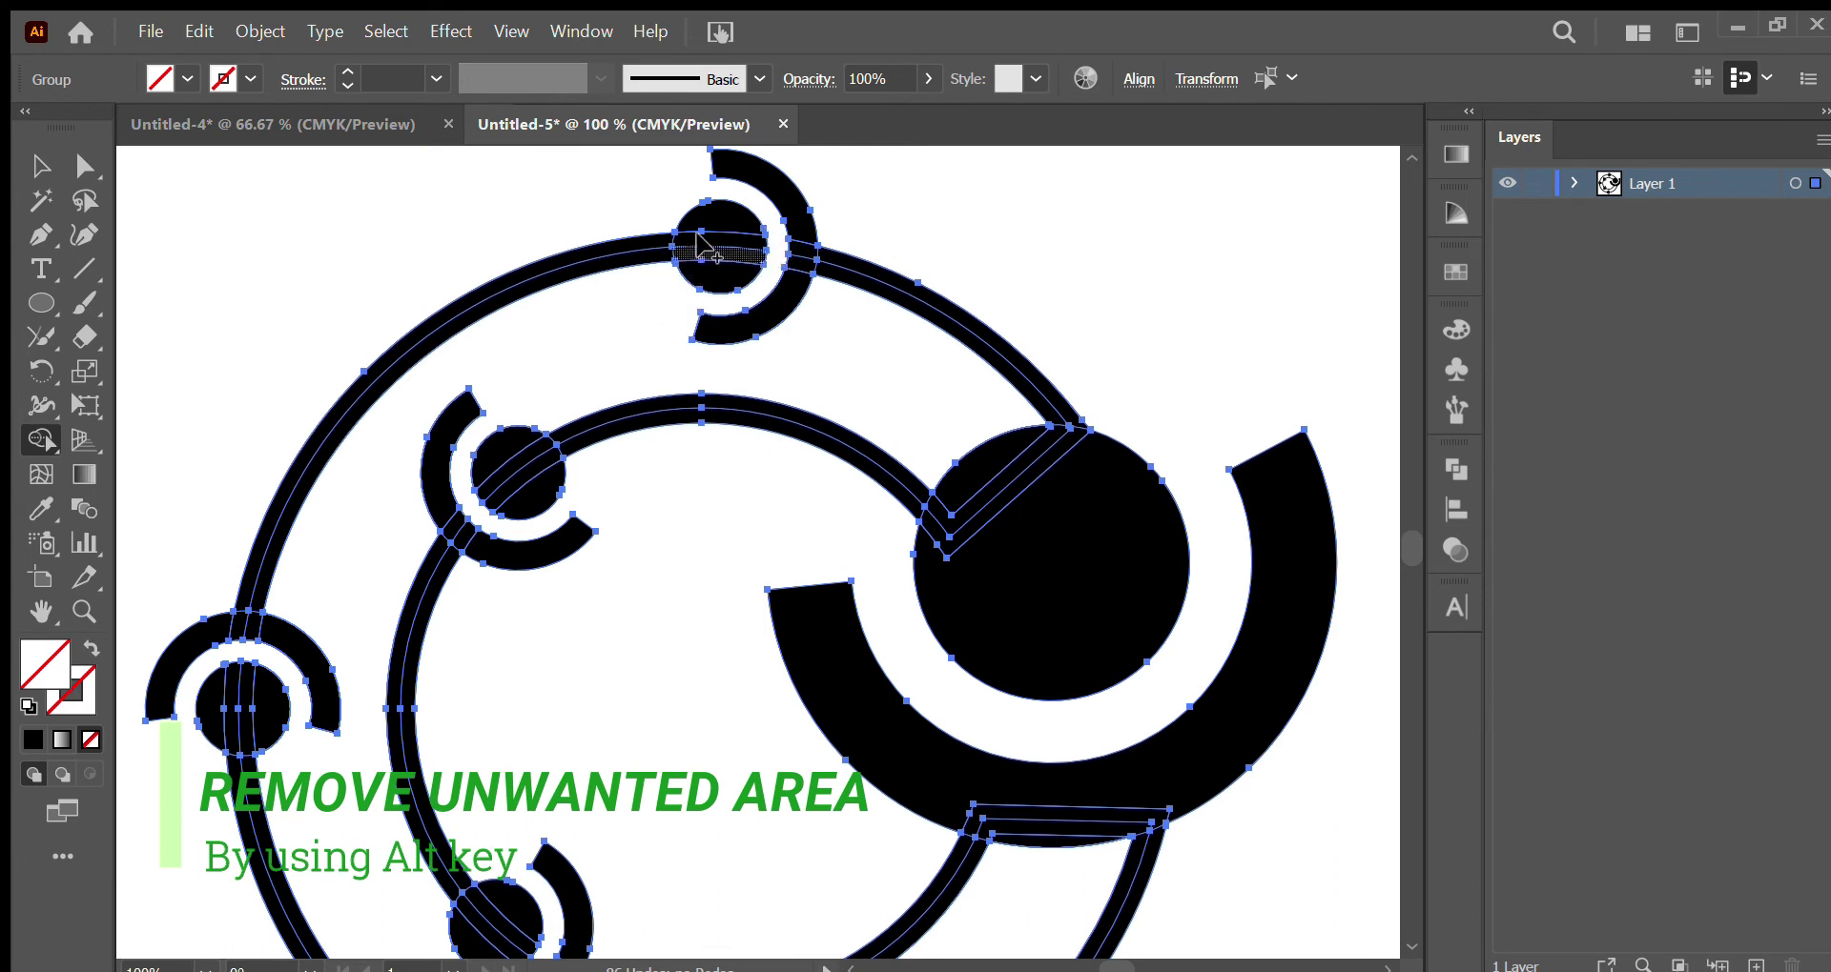
Merge the topmost element, the upper inner element and the large dot with the ring segments they touch
mouse_move(703, 214)
mouse_down()
mouse_move(710, 272)
mouse_move(671, 240)
mouse_move(770, 274)
mouse_move(851, 255)
mouse_move(1030, 381)
mouse_up()
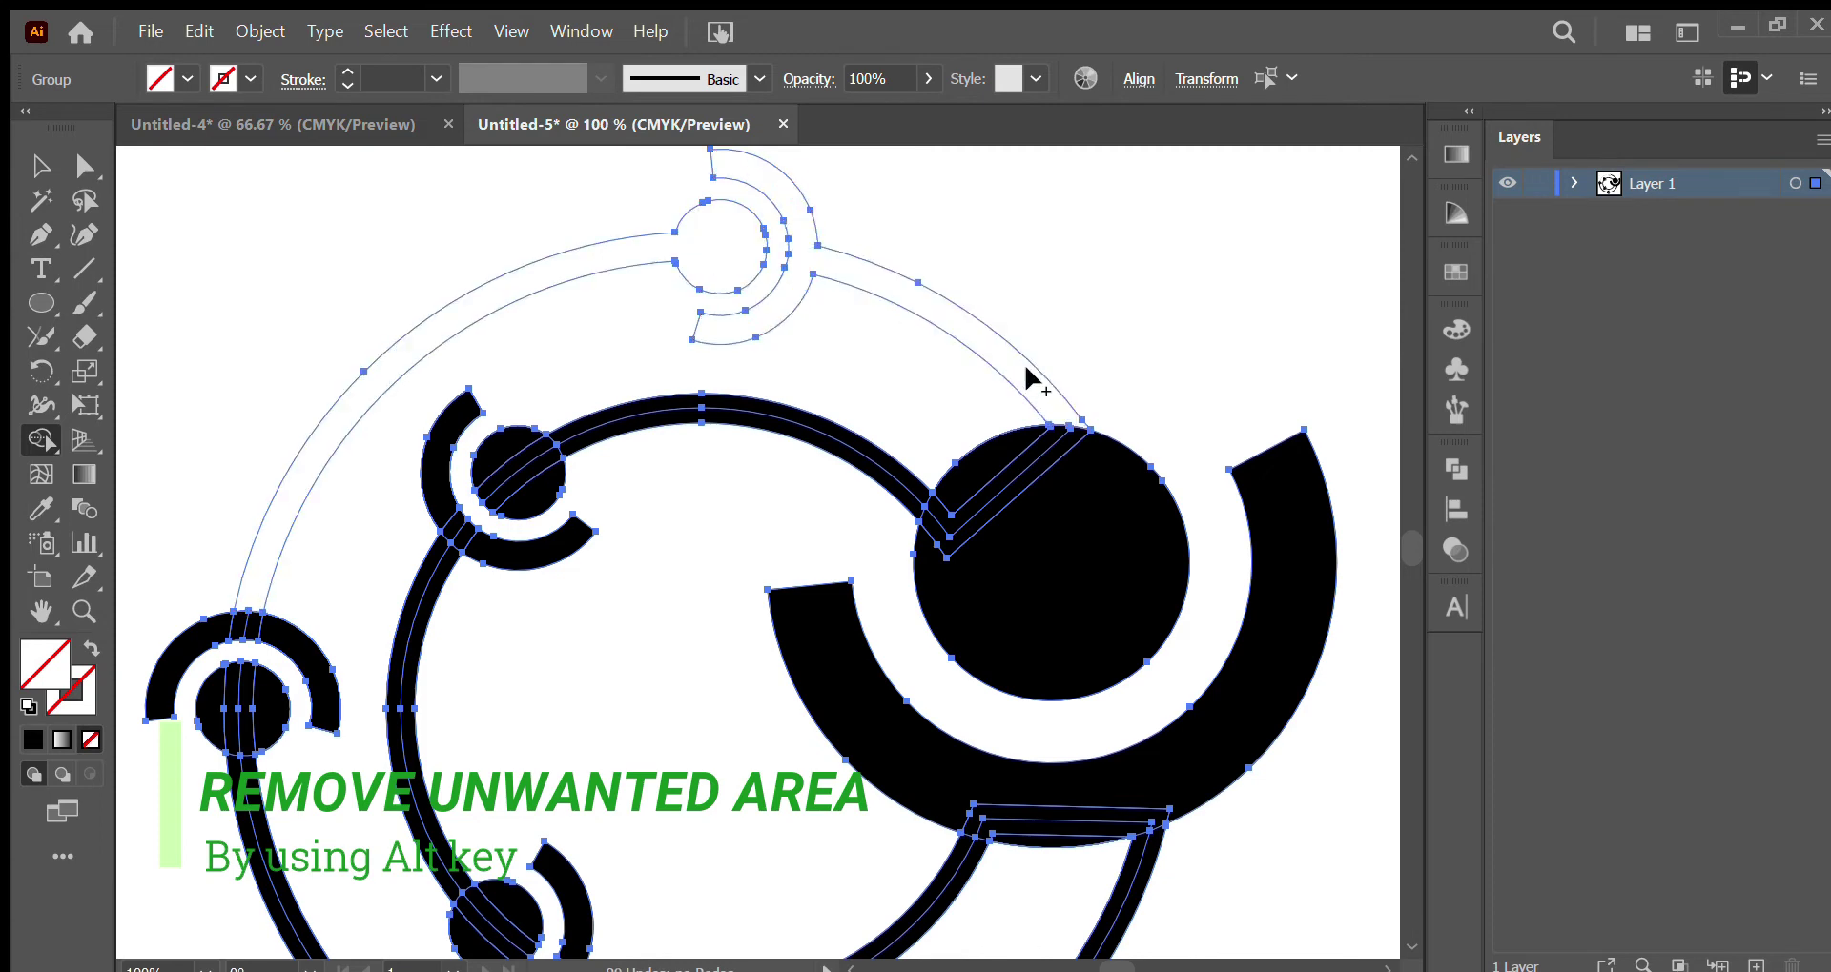
mouse_move(992, 458)
mouse_down()
mouse_move(922, 505)
mouse_move(902, 483)
mouse_move(535, 478)
mouse_move(543, 439)
mouse_move(581, 443)
mouse_up()
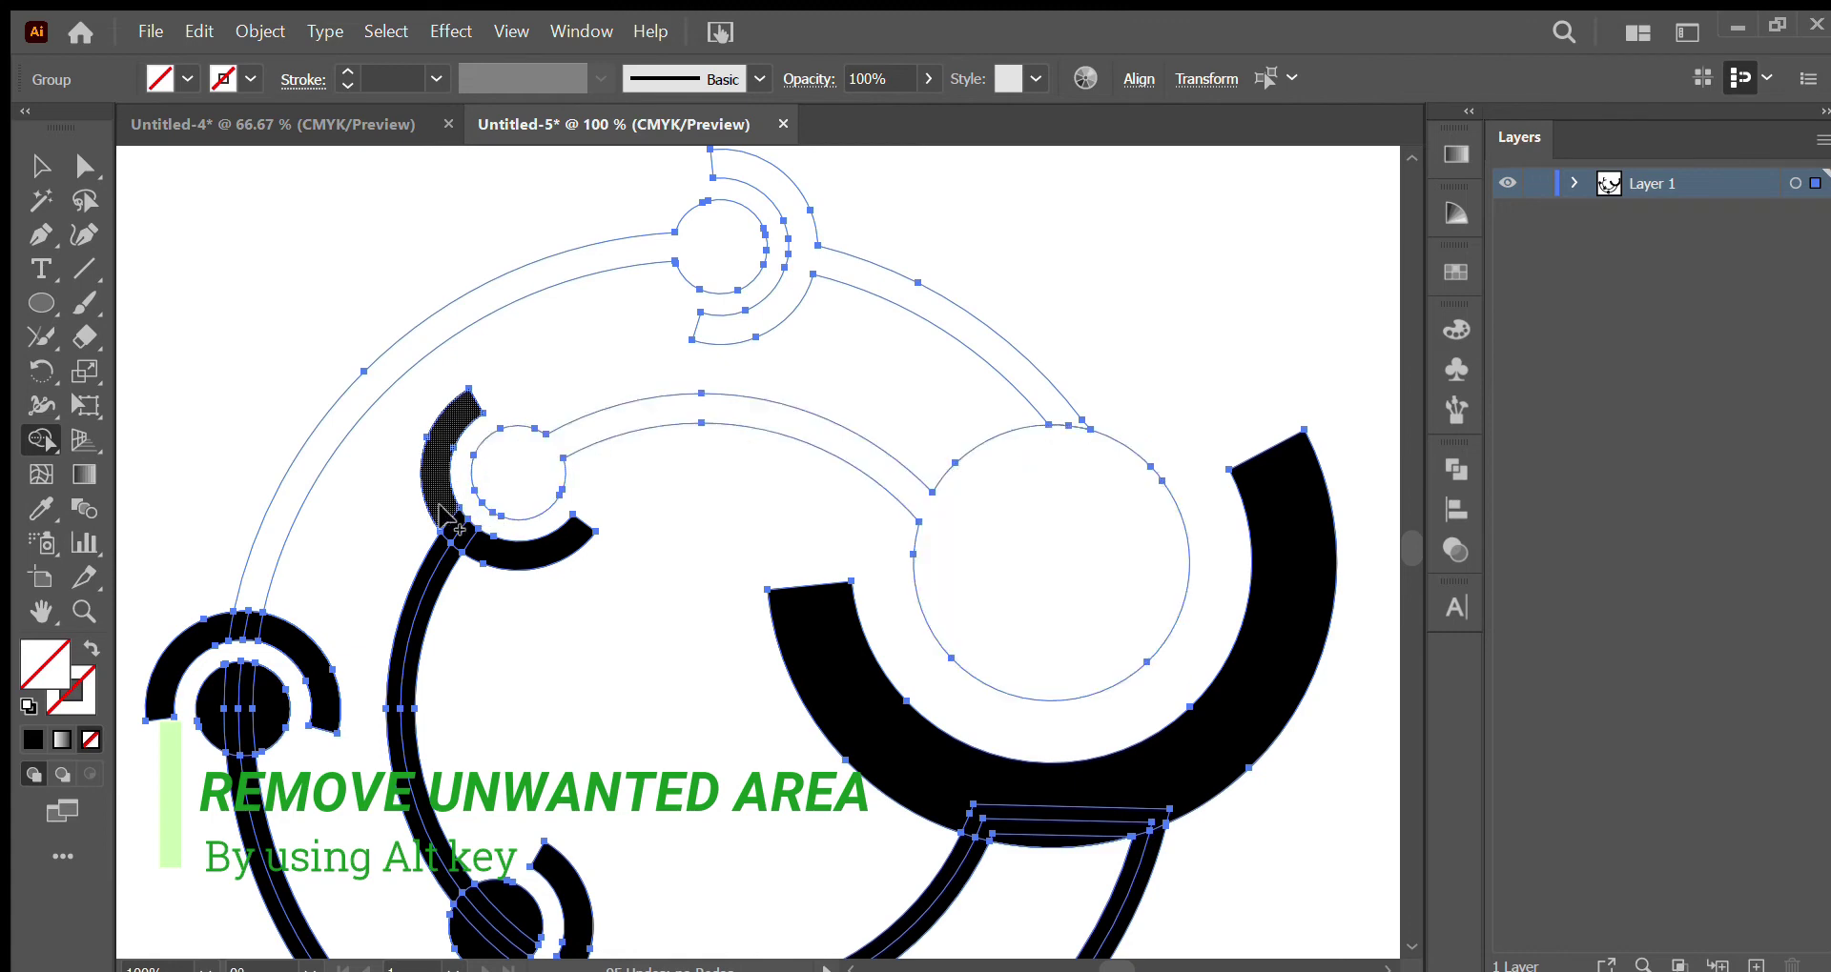
drag(486, 551, 386, 522)
scroll(386, 522, down, 3)
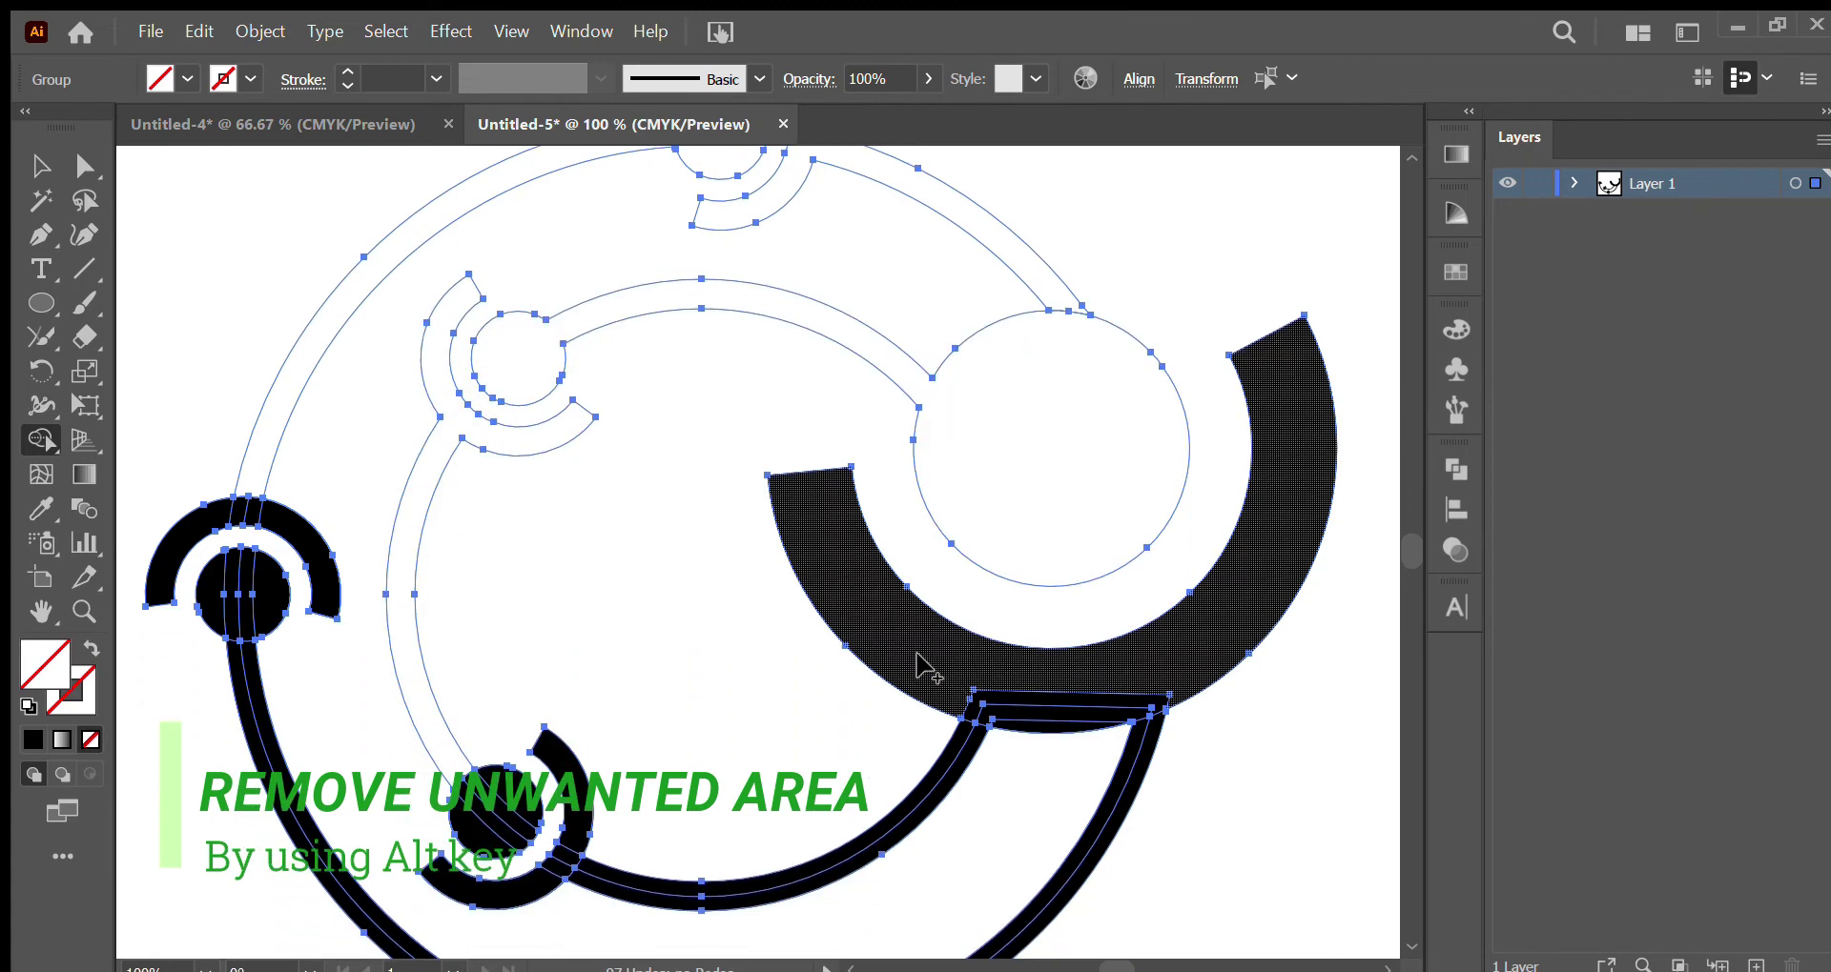
Merge the large arc with the lower ends of both rings
mouse_move(924, 666)
mouse_down()
mouse_move(1032, 730)
mouse_move(1139, 706)
mouse_move(1146, 731)
mouse_up()
drag(970, 700, 971, 748)
scroll(760, 544, down, 3)
scroll(604, 490, down, 1)
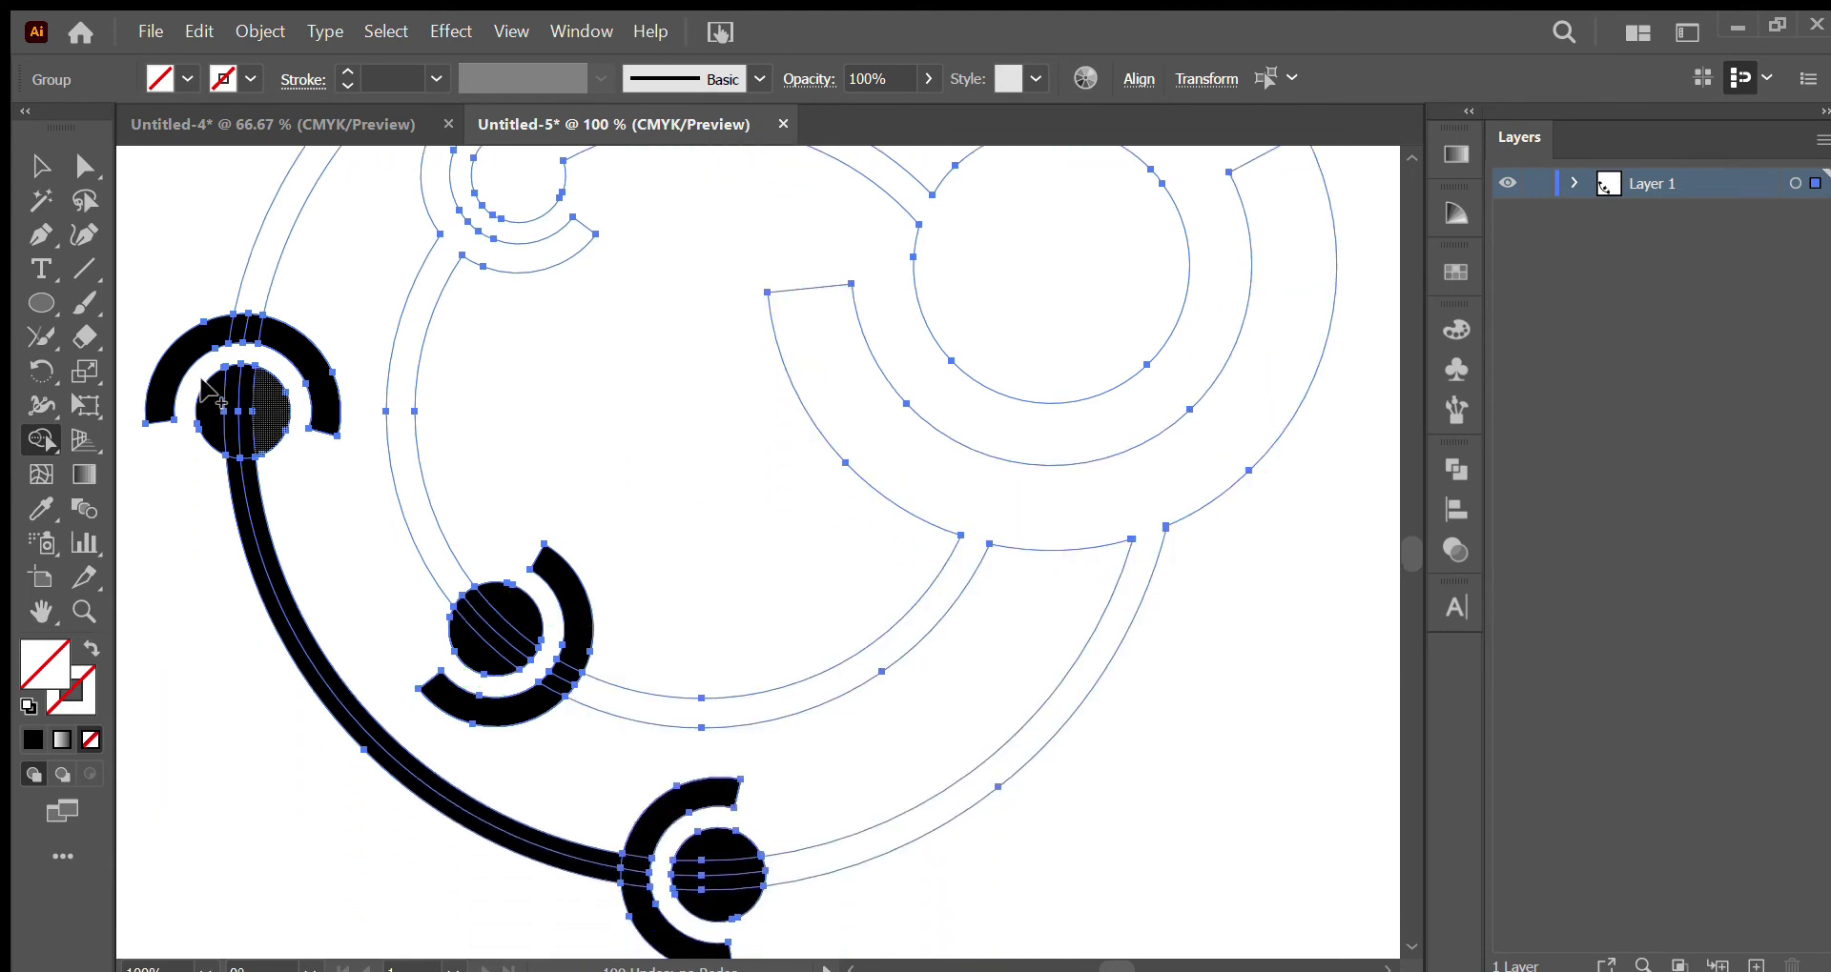
Merge the dots and arcs of the left, lower inner and lowest elements with their adjoining ring segments
click(239, 327)
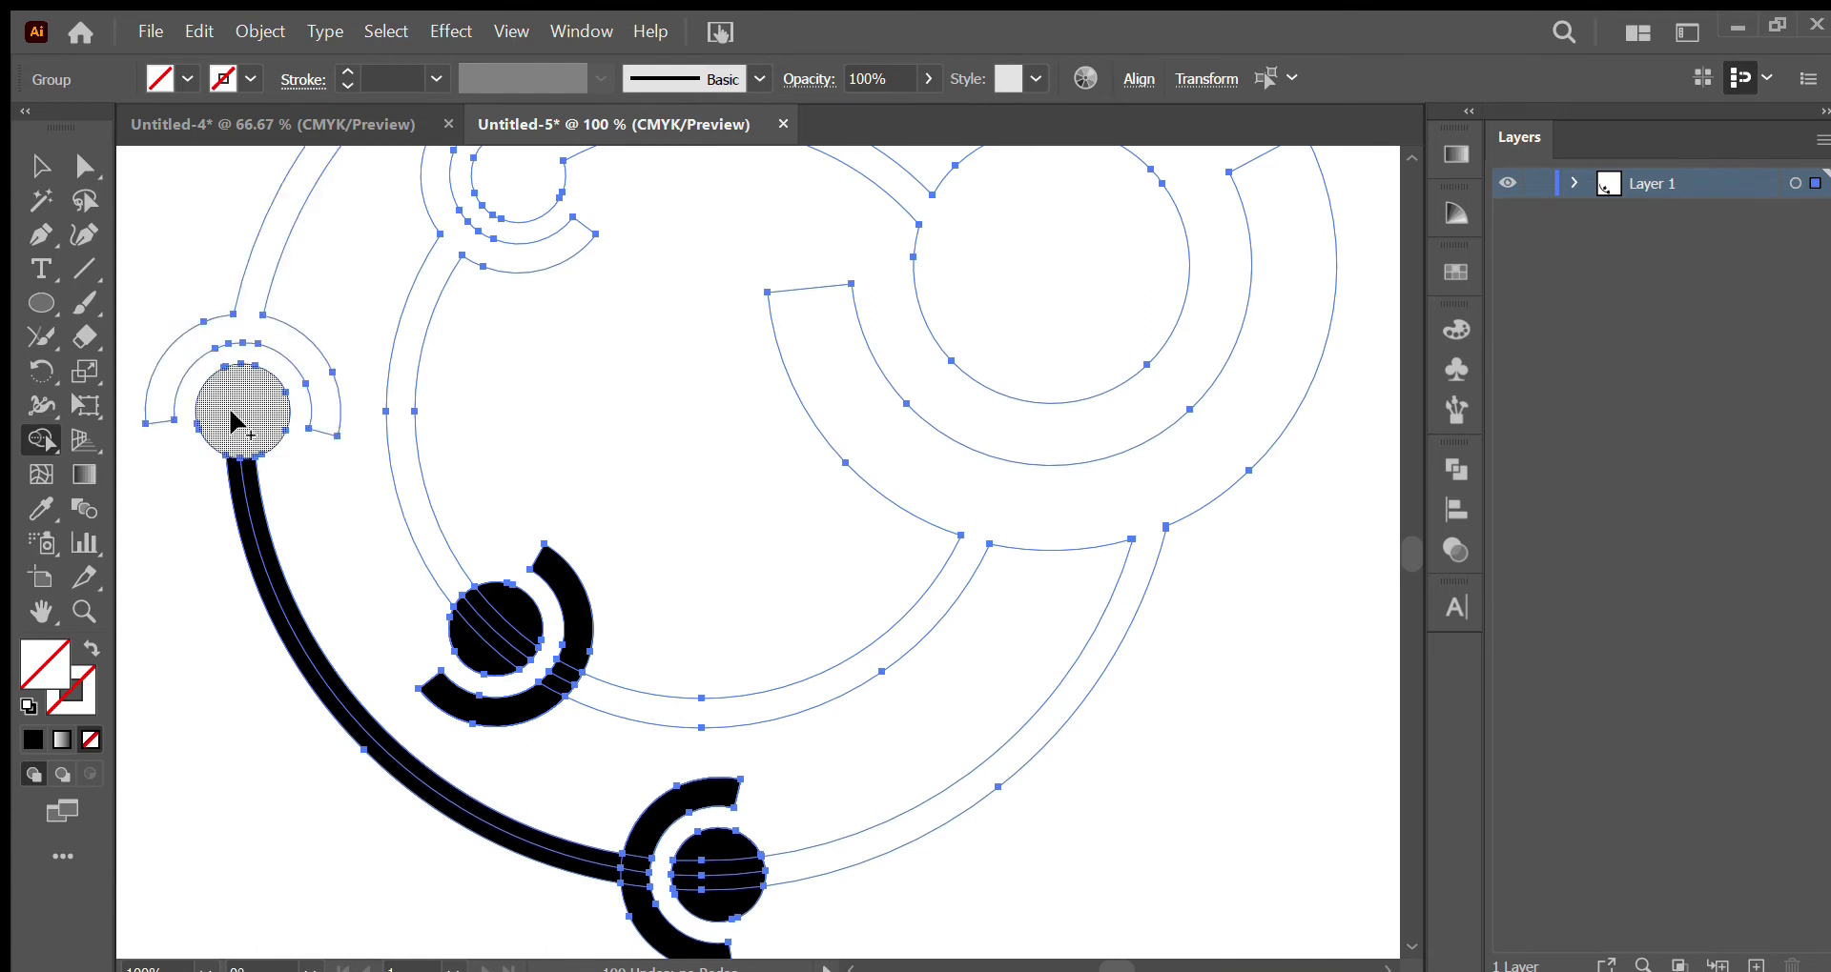
drag(234, 419, 249, 493)
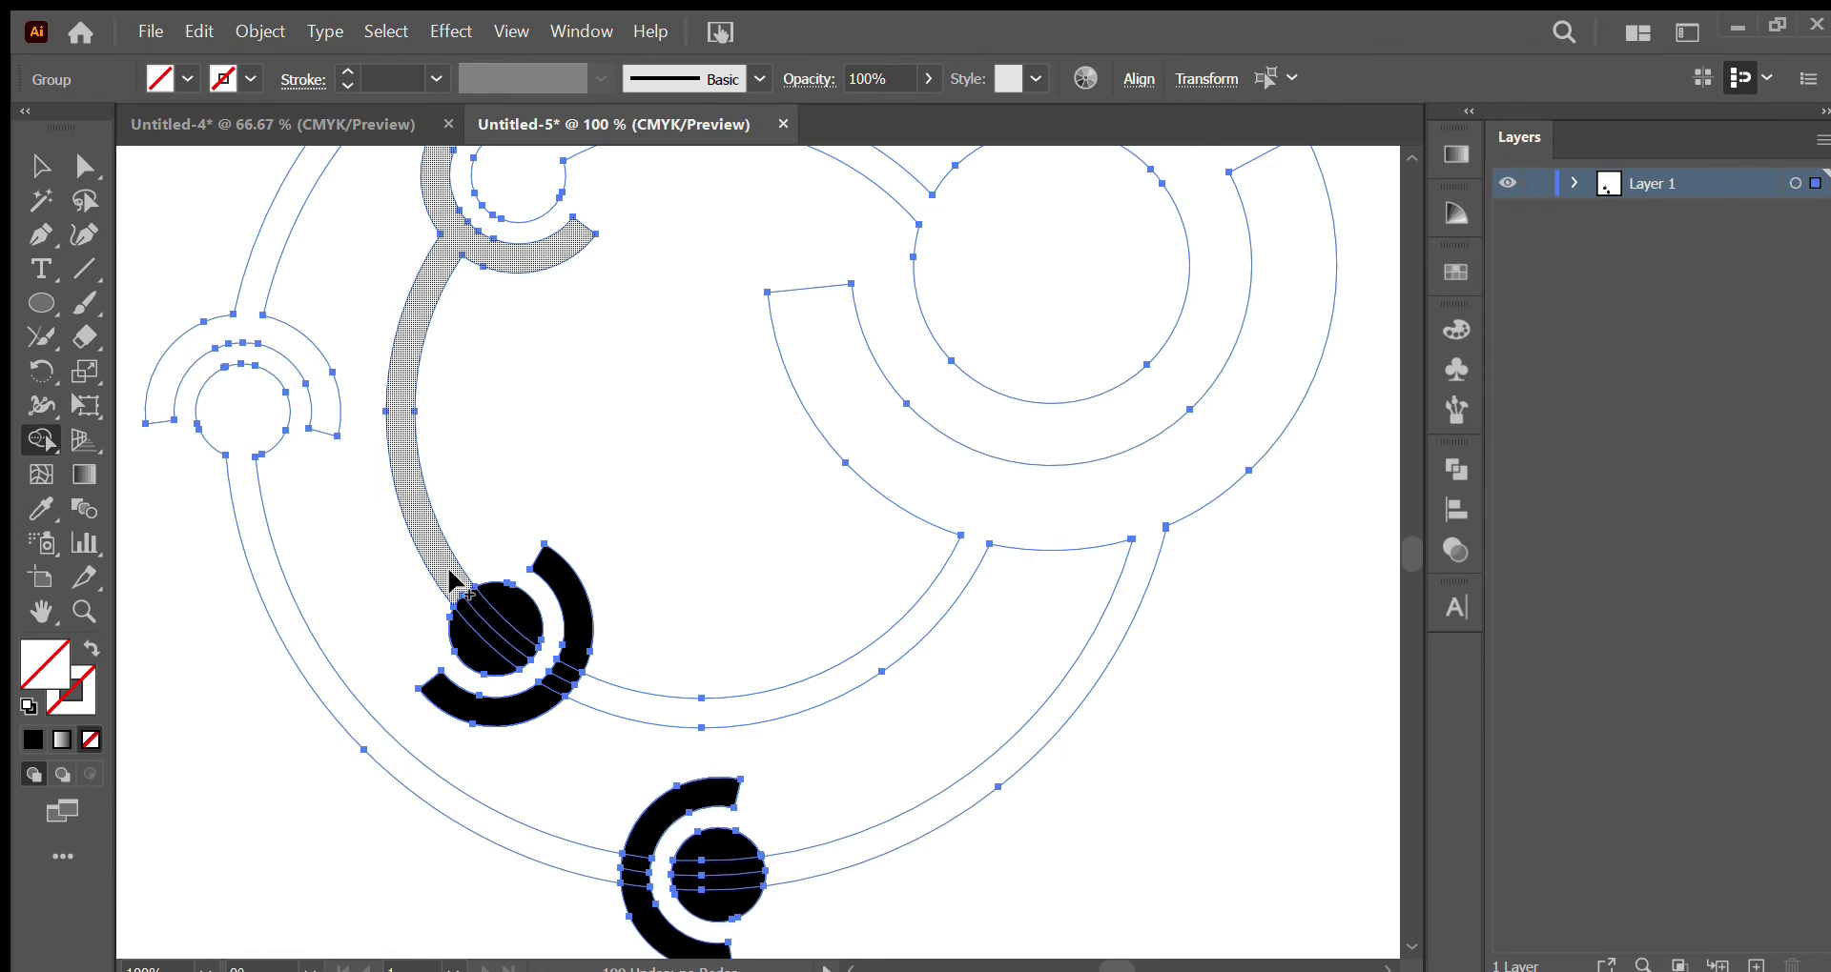
mouse_move(455, 580)
mouse_down()
mouse_move(529, 662)
mouse_move(572, 658)
mouse_up()
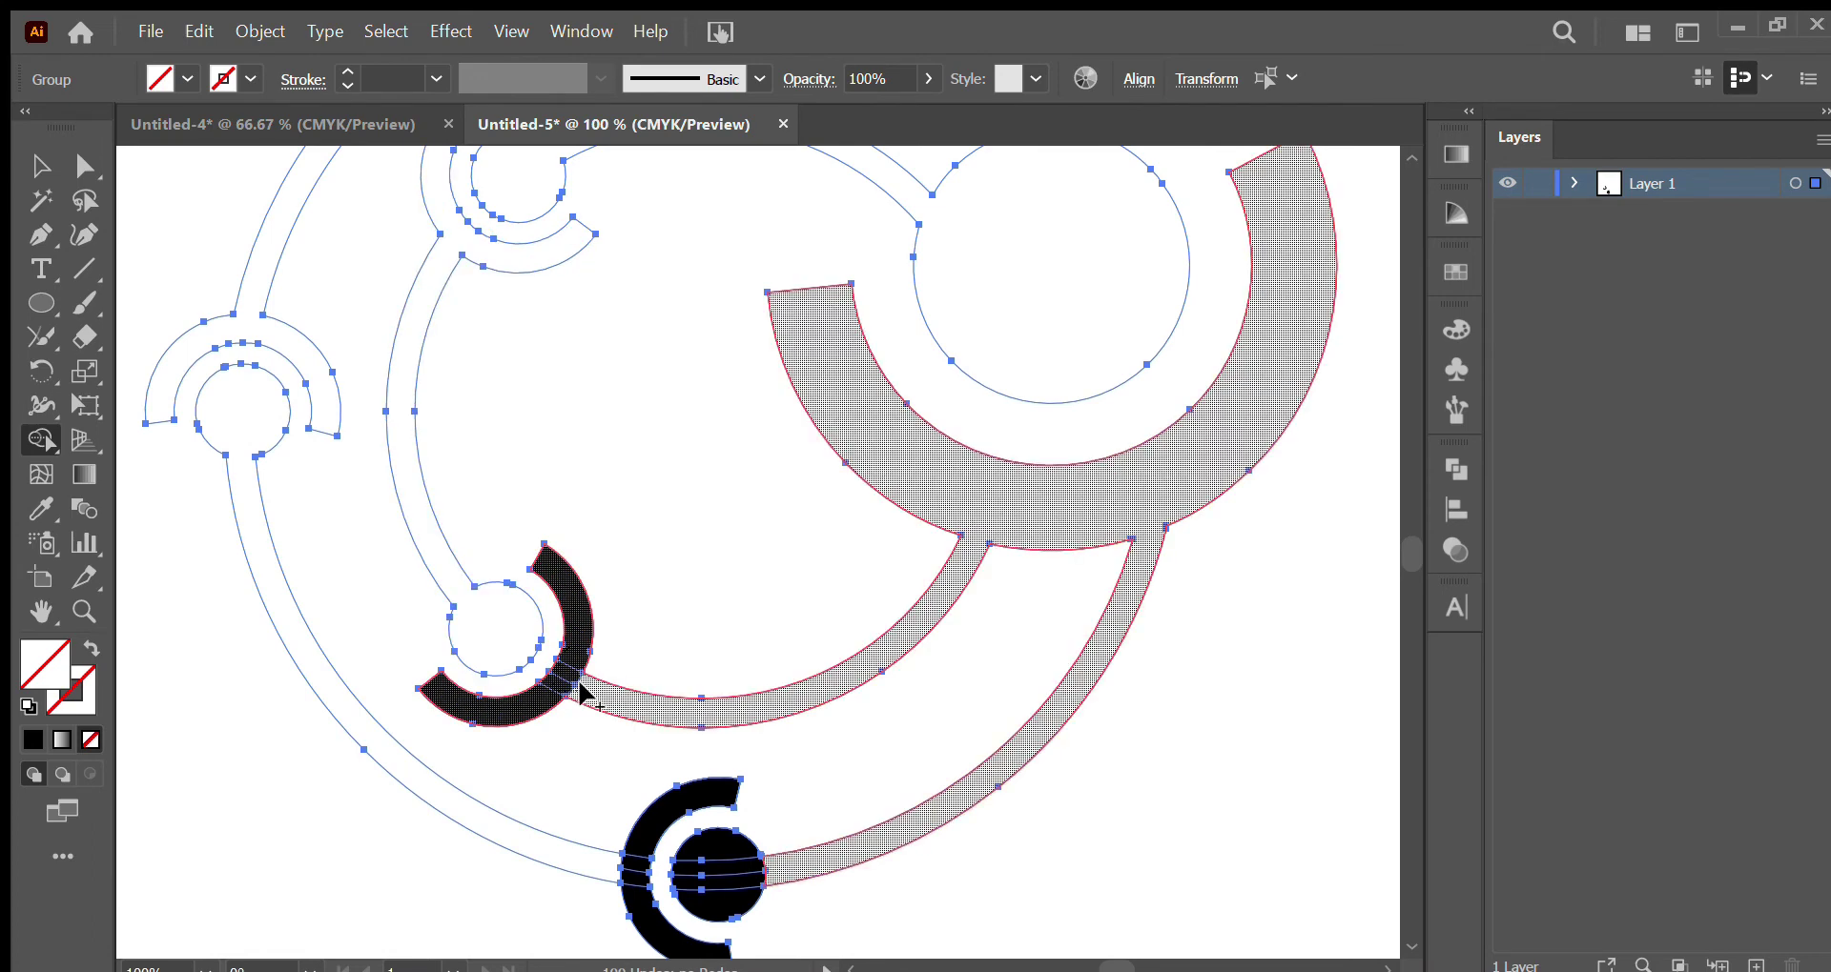
mouse_move(582, 691)
mouse_down()
mouse_move(558, 640)
mouse_move(626, 643)
mouse_move(636, 683)
mouse_move(701, 655)
mouse_move(708, 632)
mouse_move(720, 685)
mouse_move(772, 665)
mouse_up()
scroll(559, 670, down, 5)
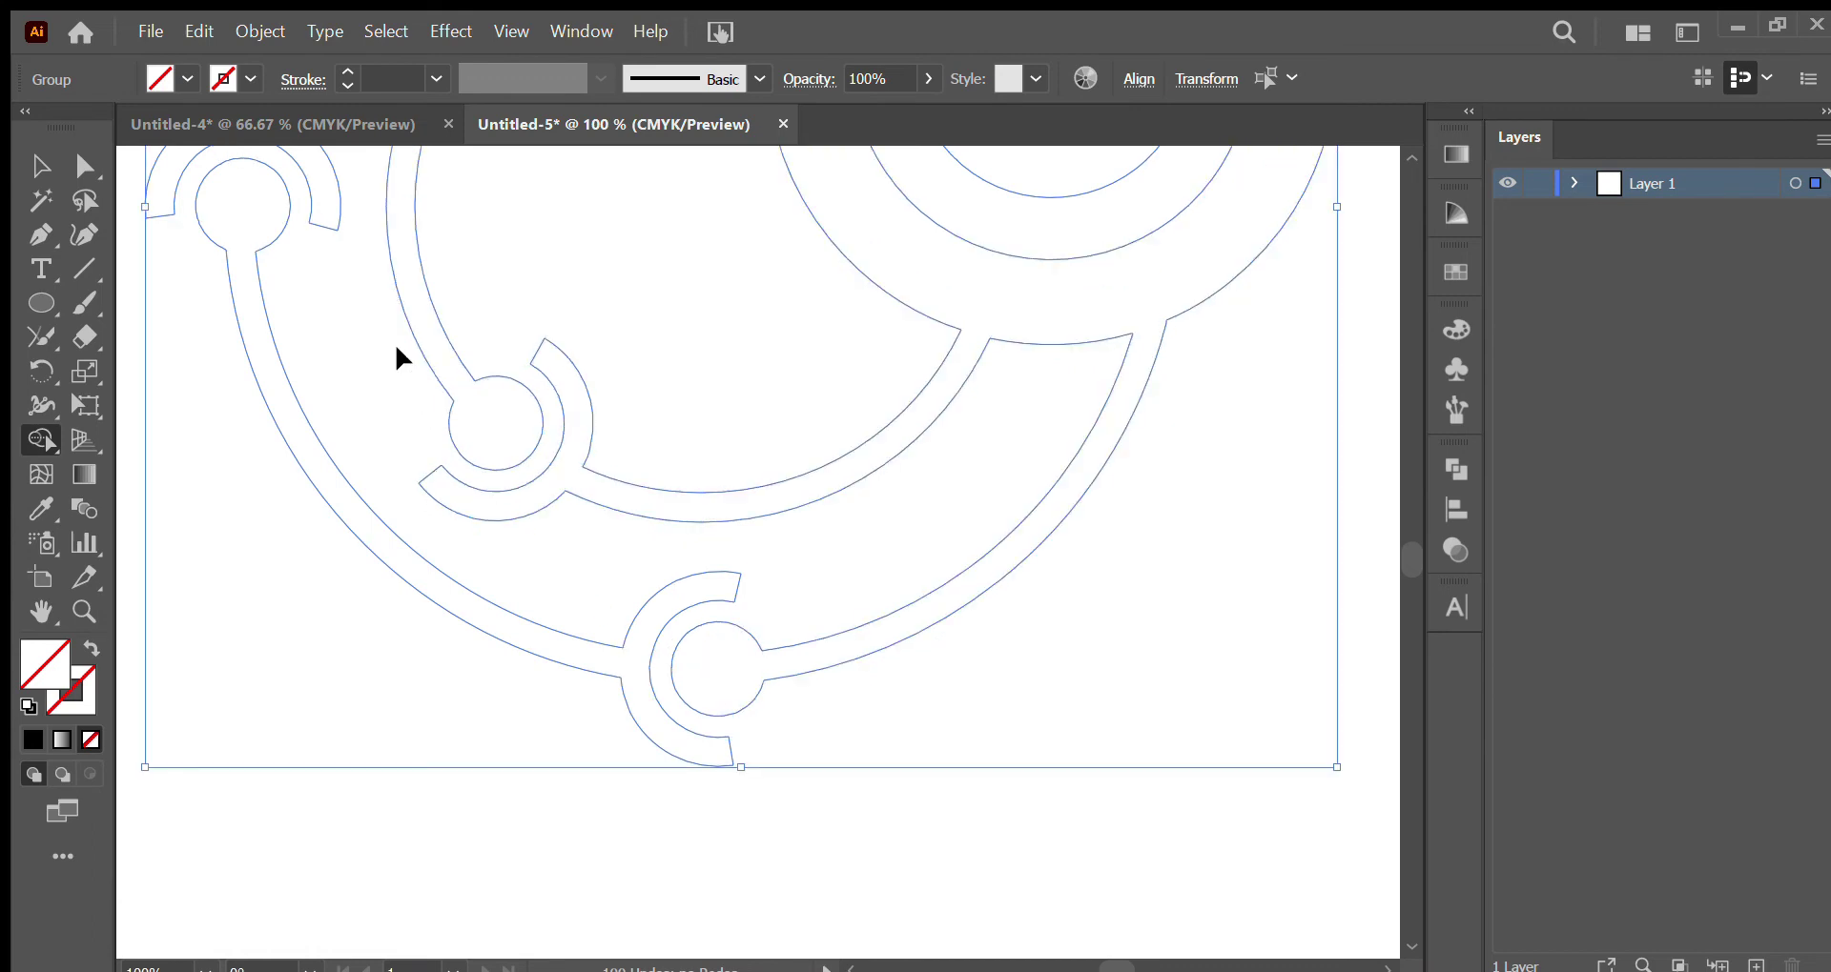
Select the whole merged logo and fill it with blue
key(ctrl+minus)
key(ctrl+minus)
key(ctrl+minus)
key(a)
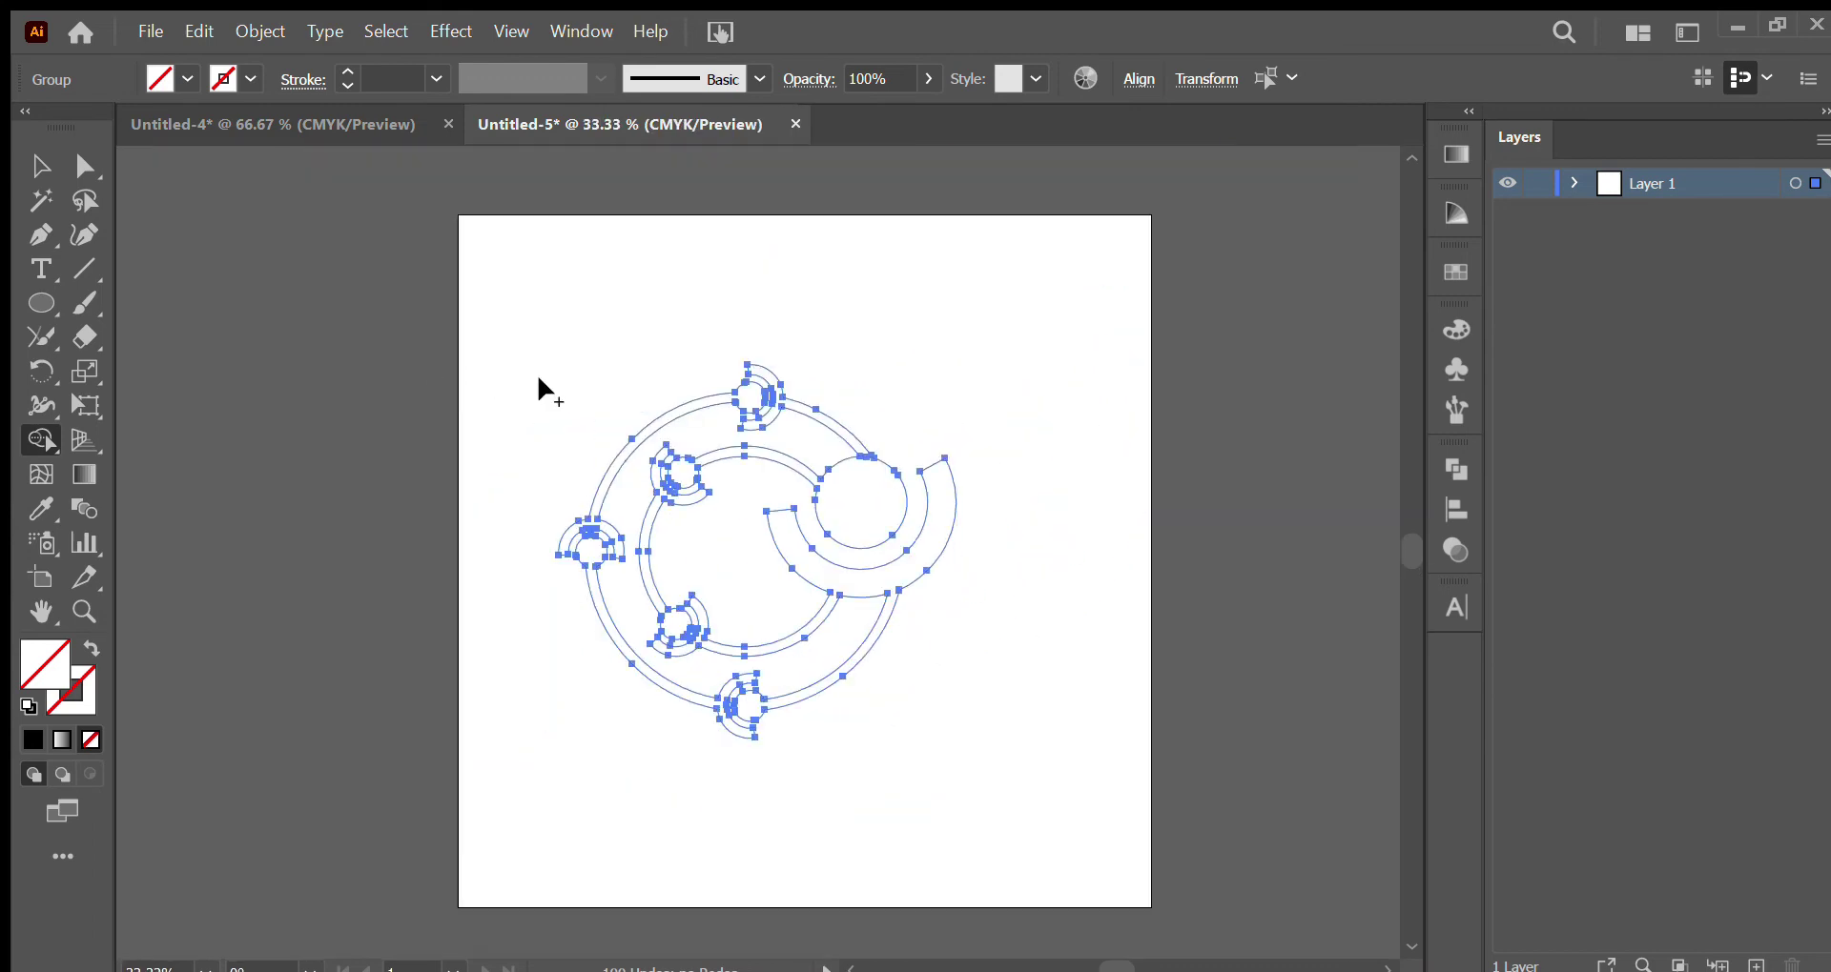
click(41, 167)
key(Delete)
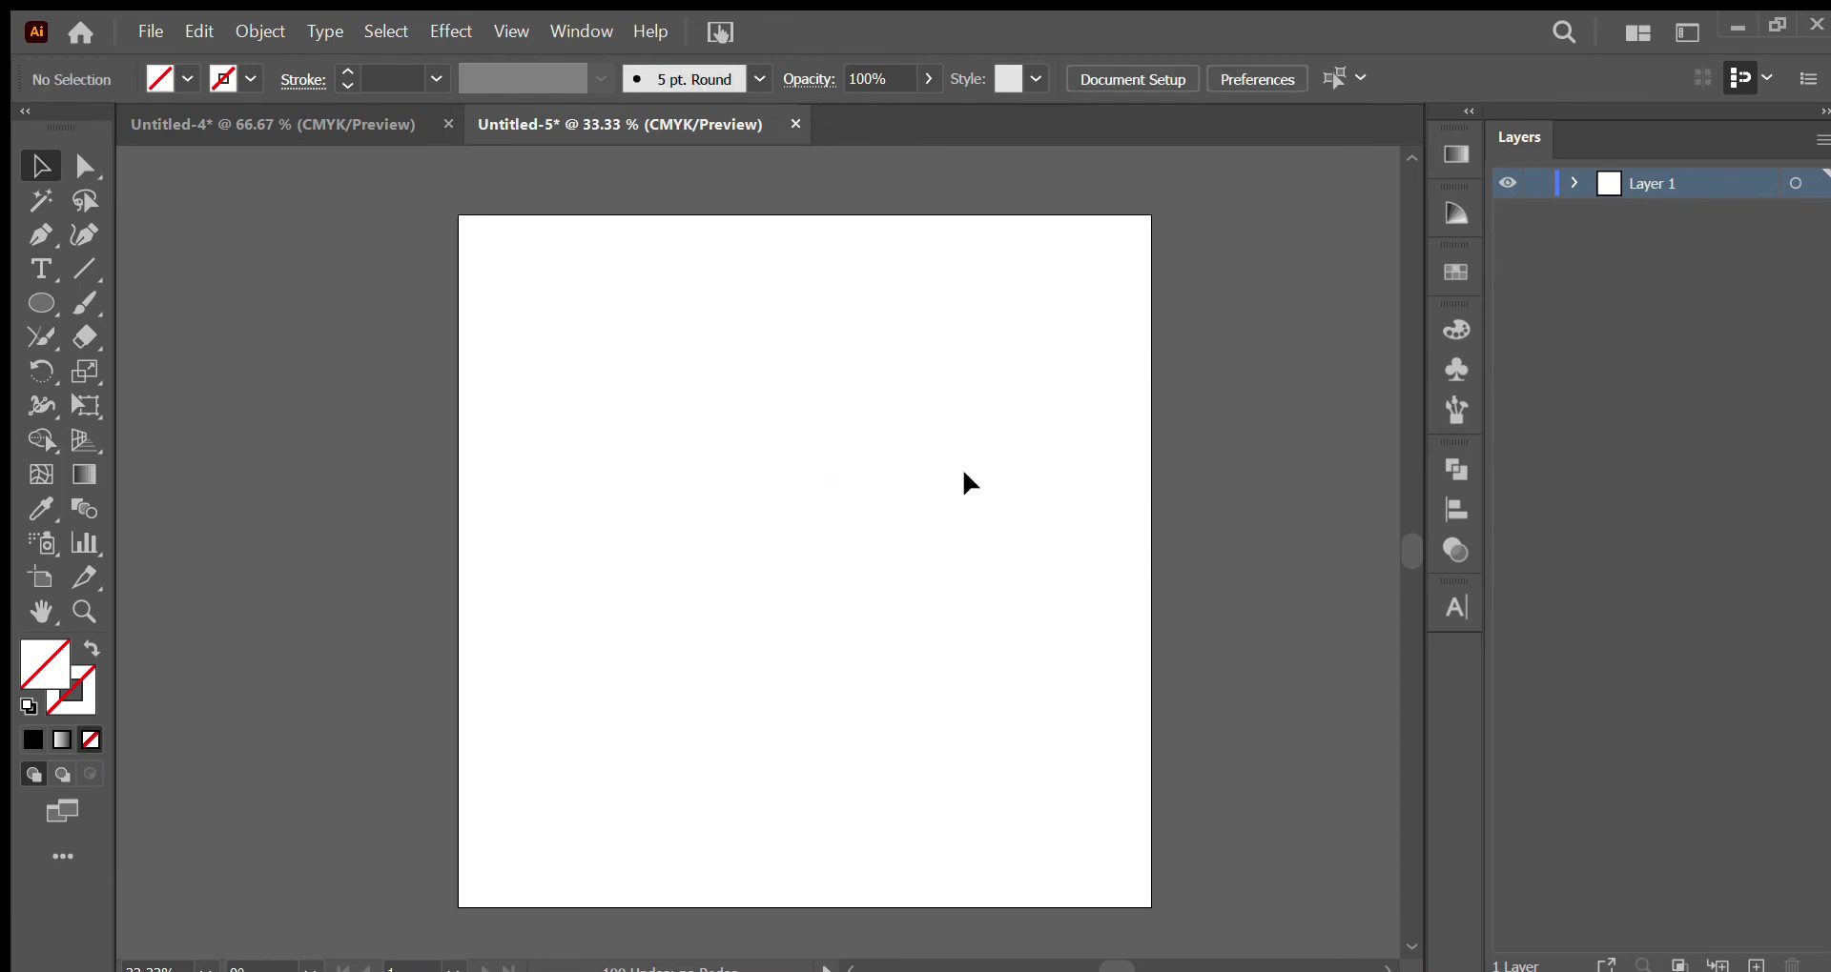
drag(519, 327, 1010, 768)
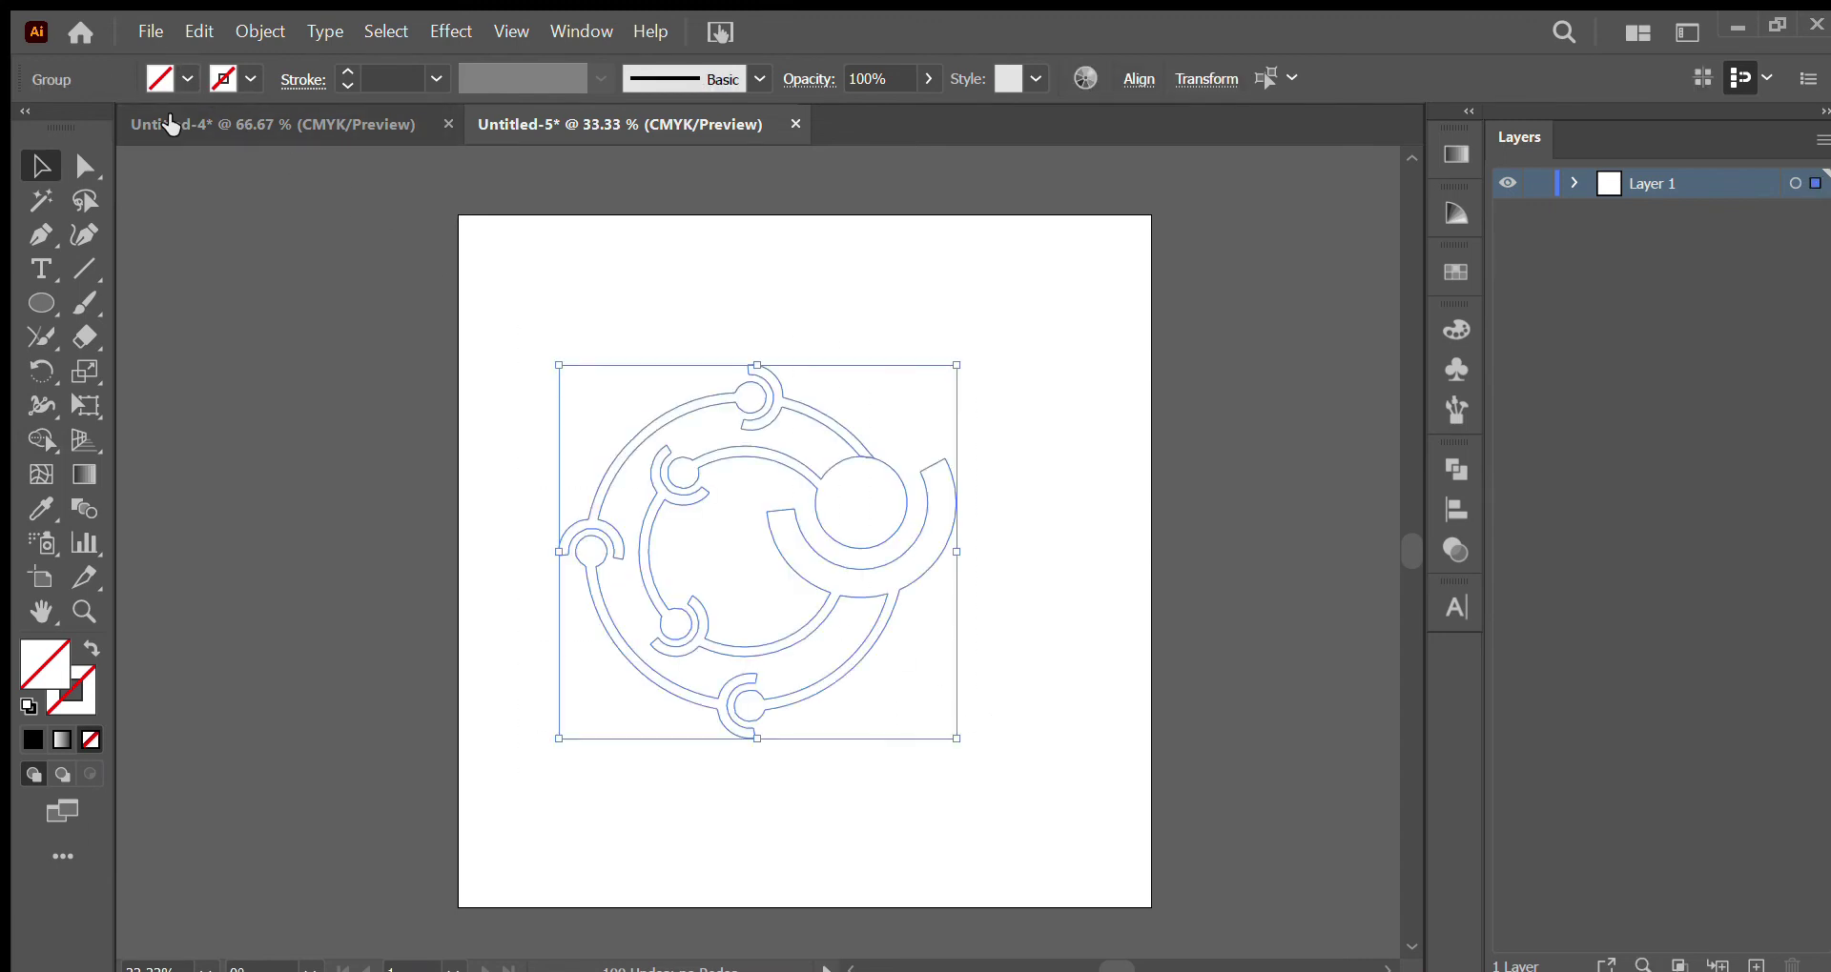
key(comma)
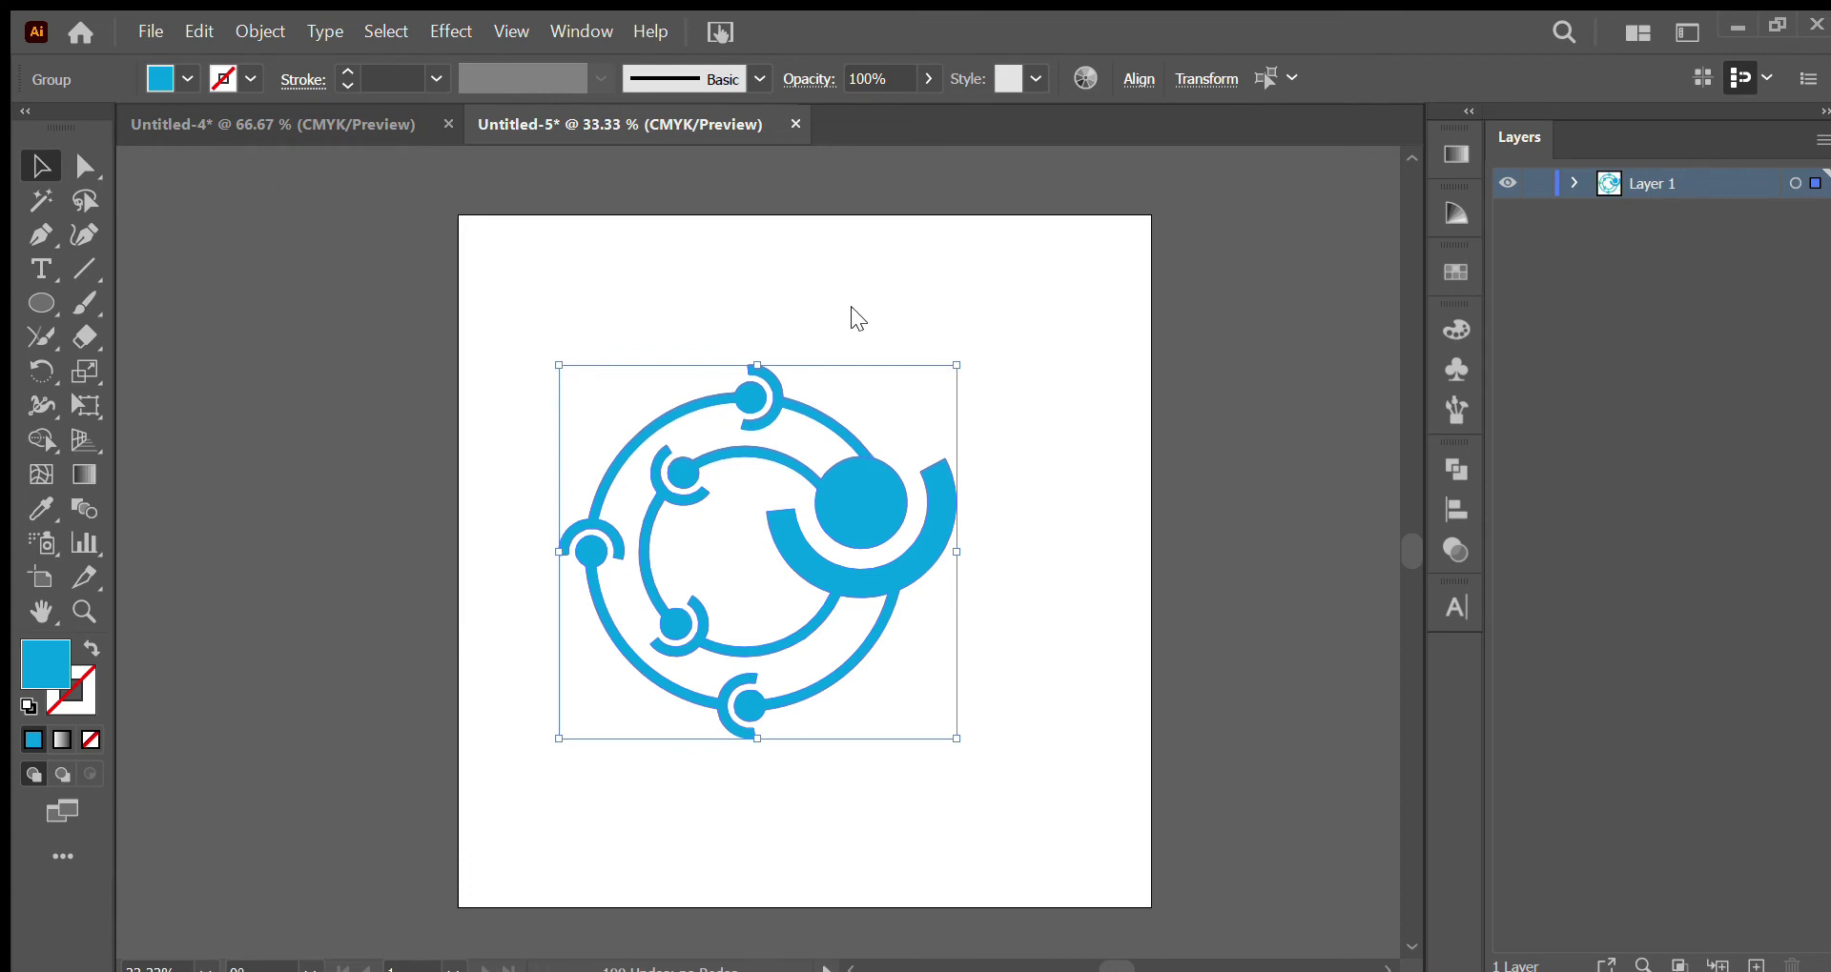
click(851, 307)
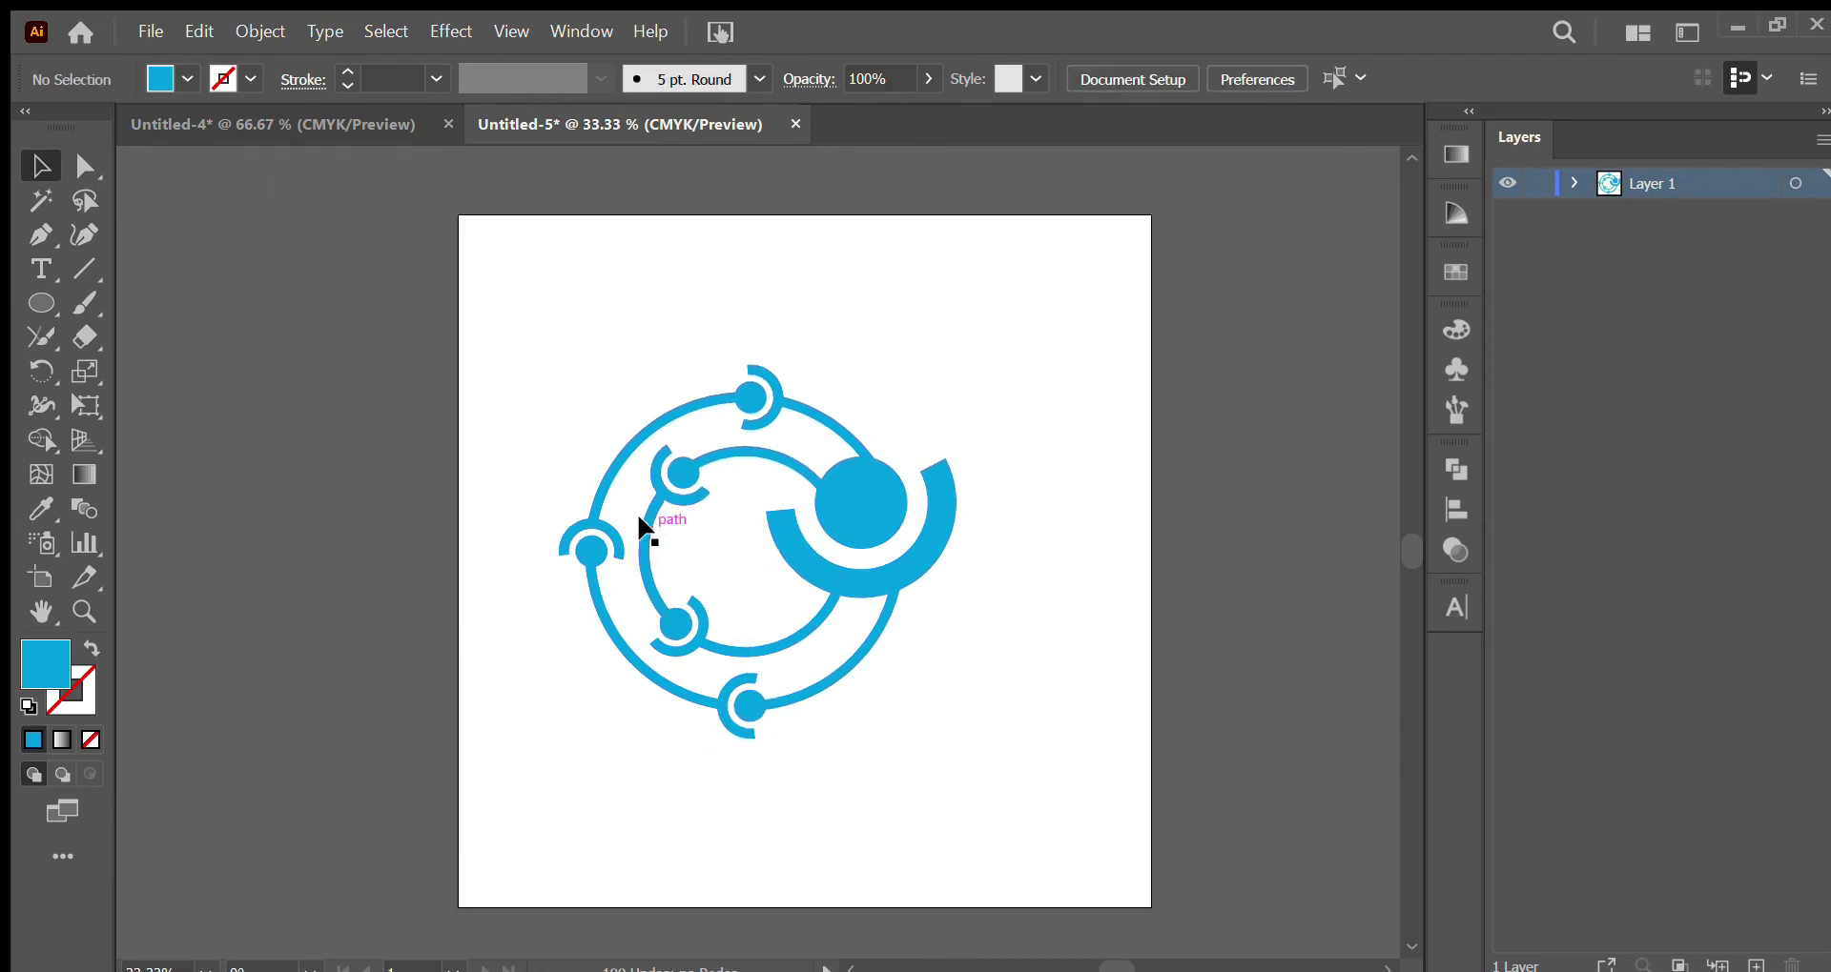
Ungroup the logo and fill the upper-left outer ring piece and the large arc with its lower ring pieces dark grey
click(600, 488)
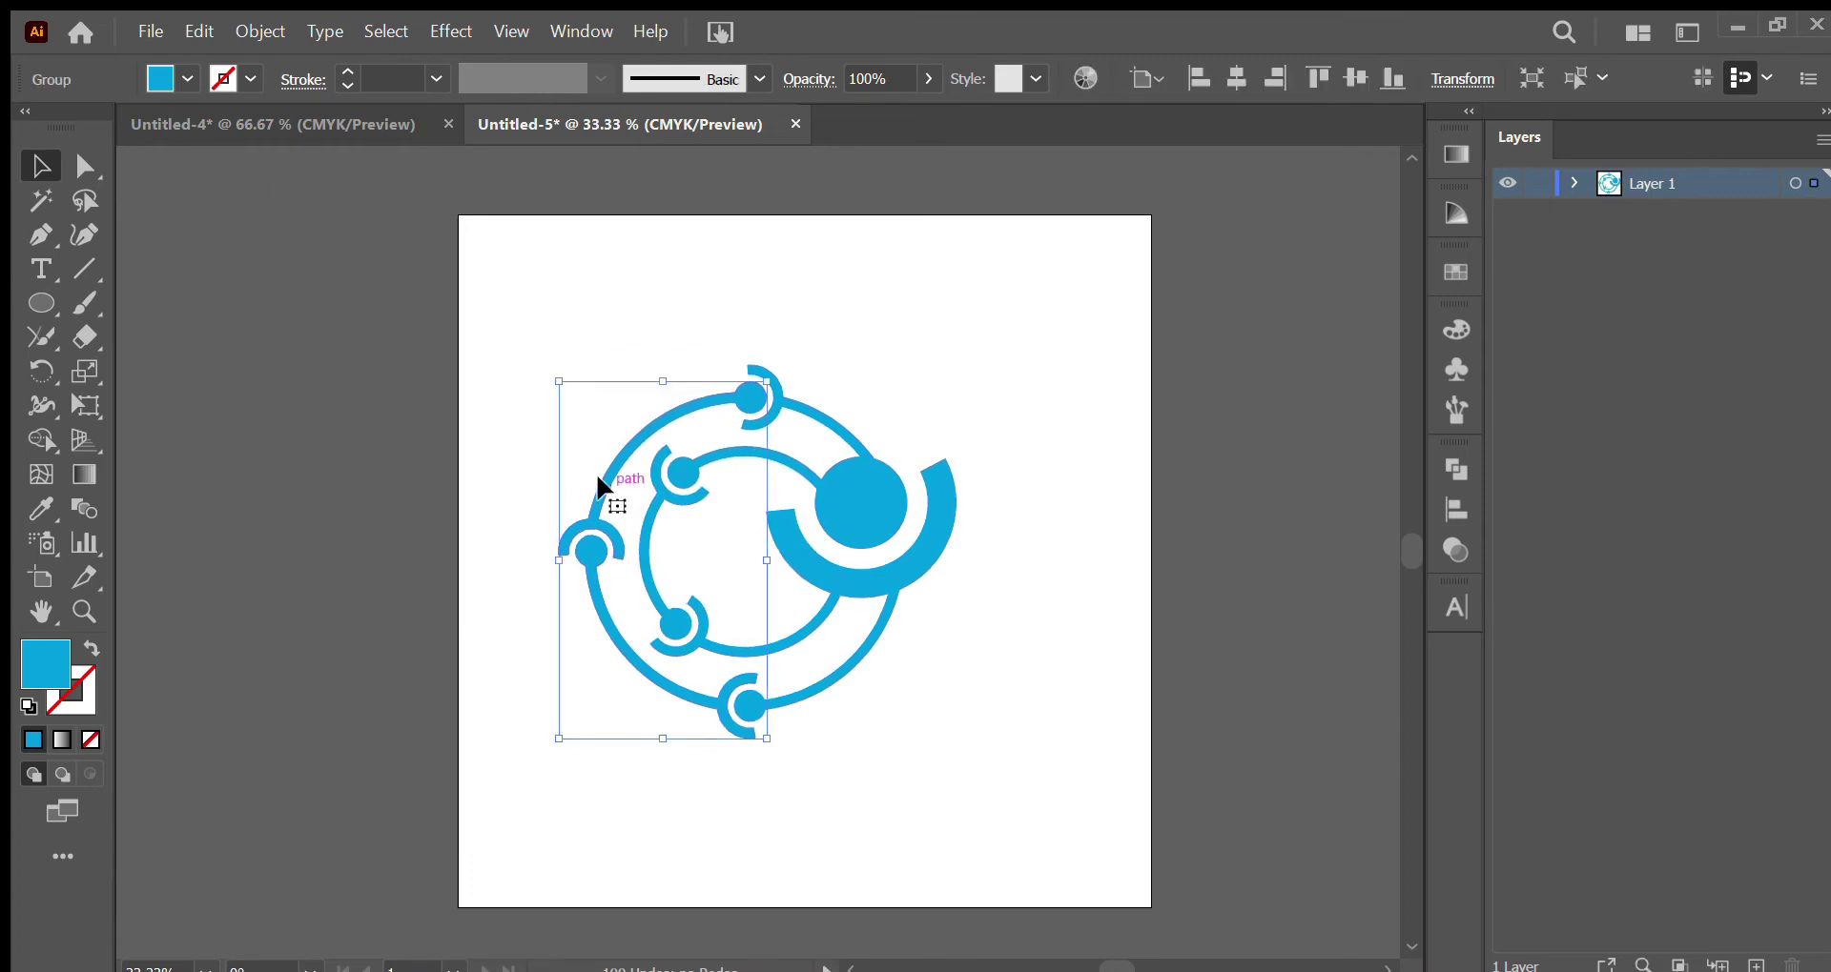
click(559, 443)
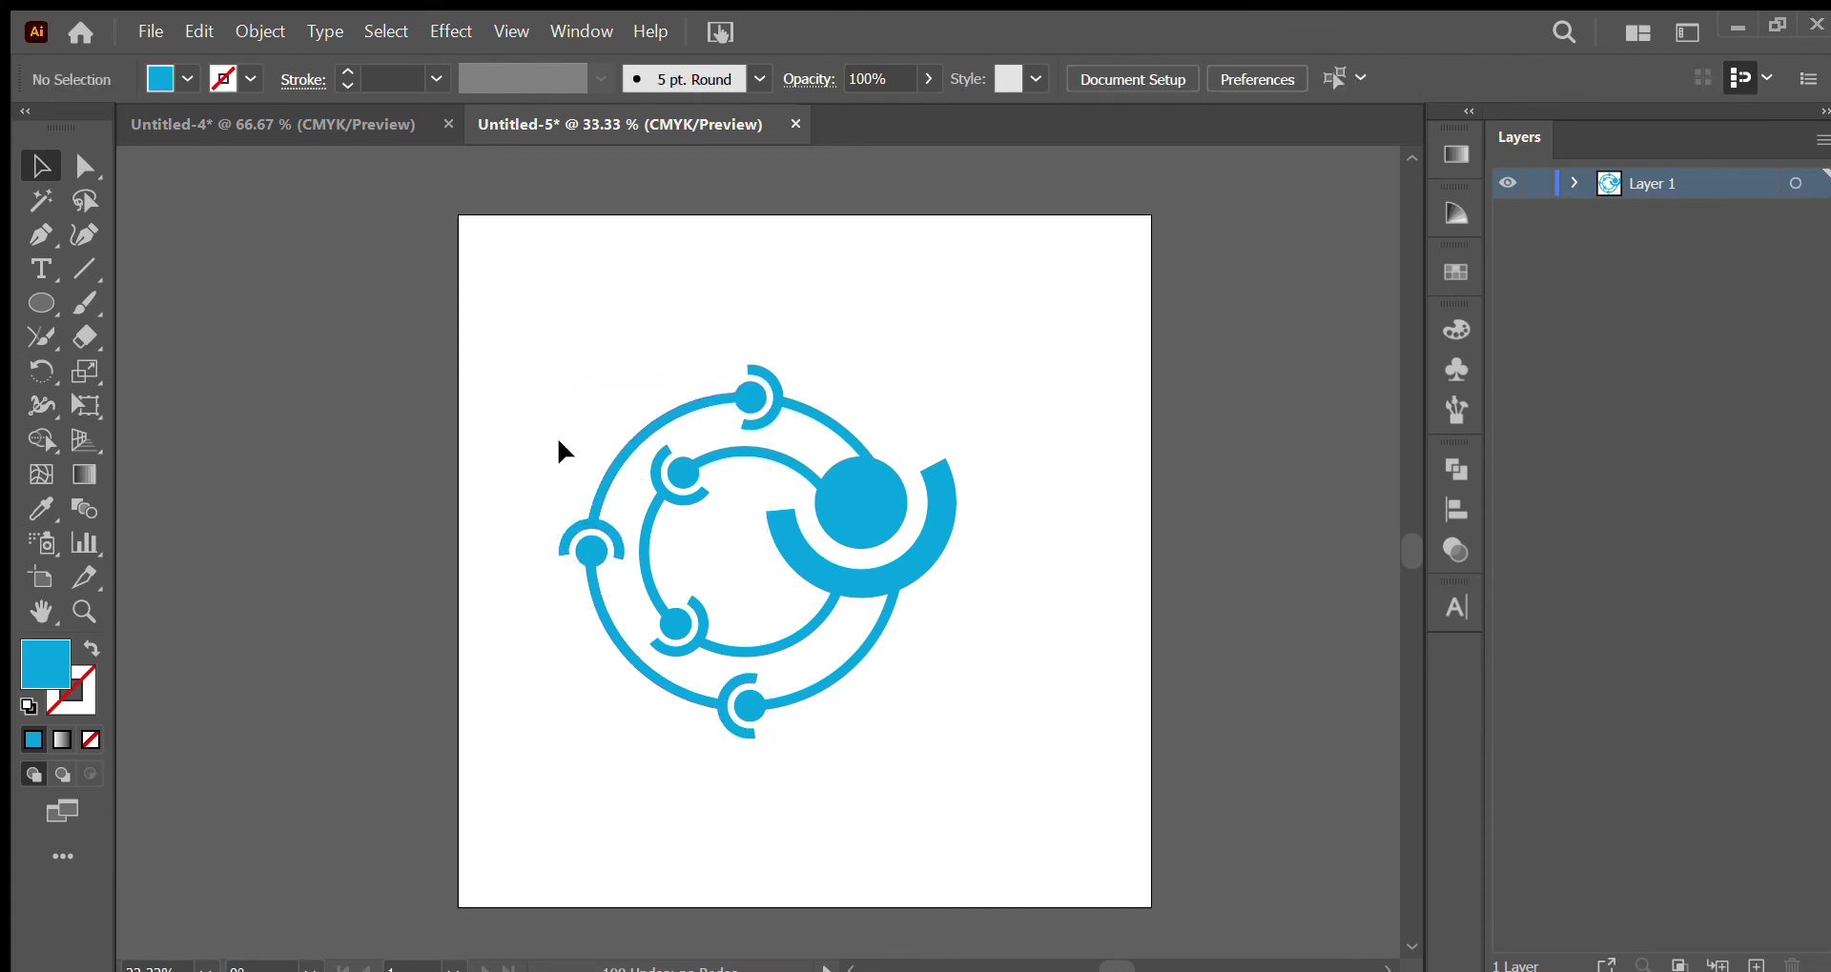
click(618, 456)
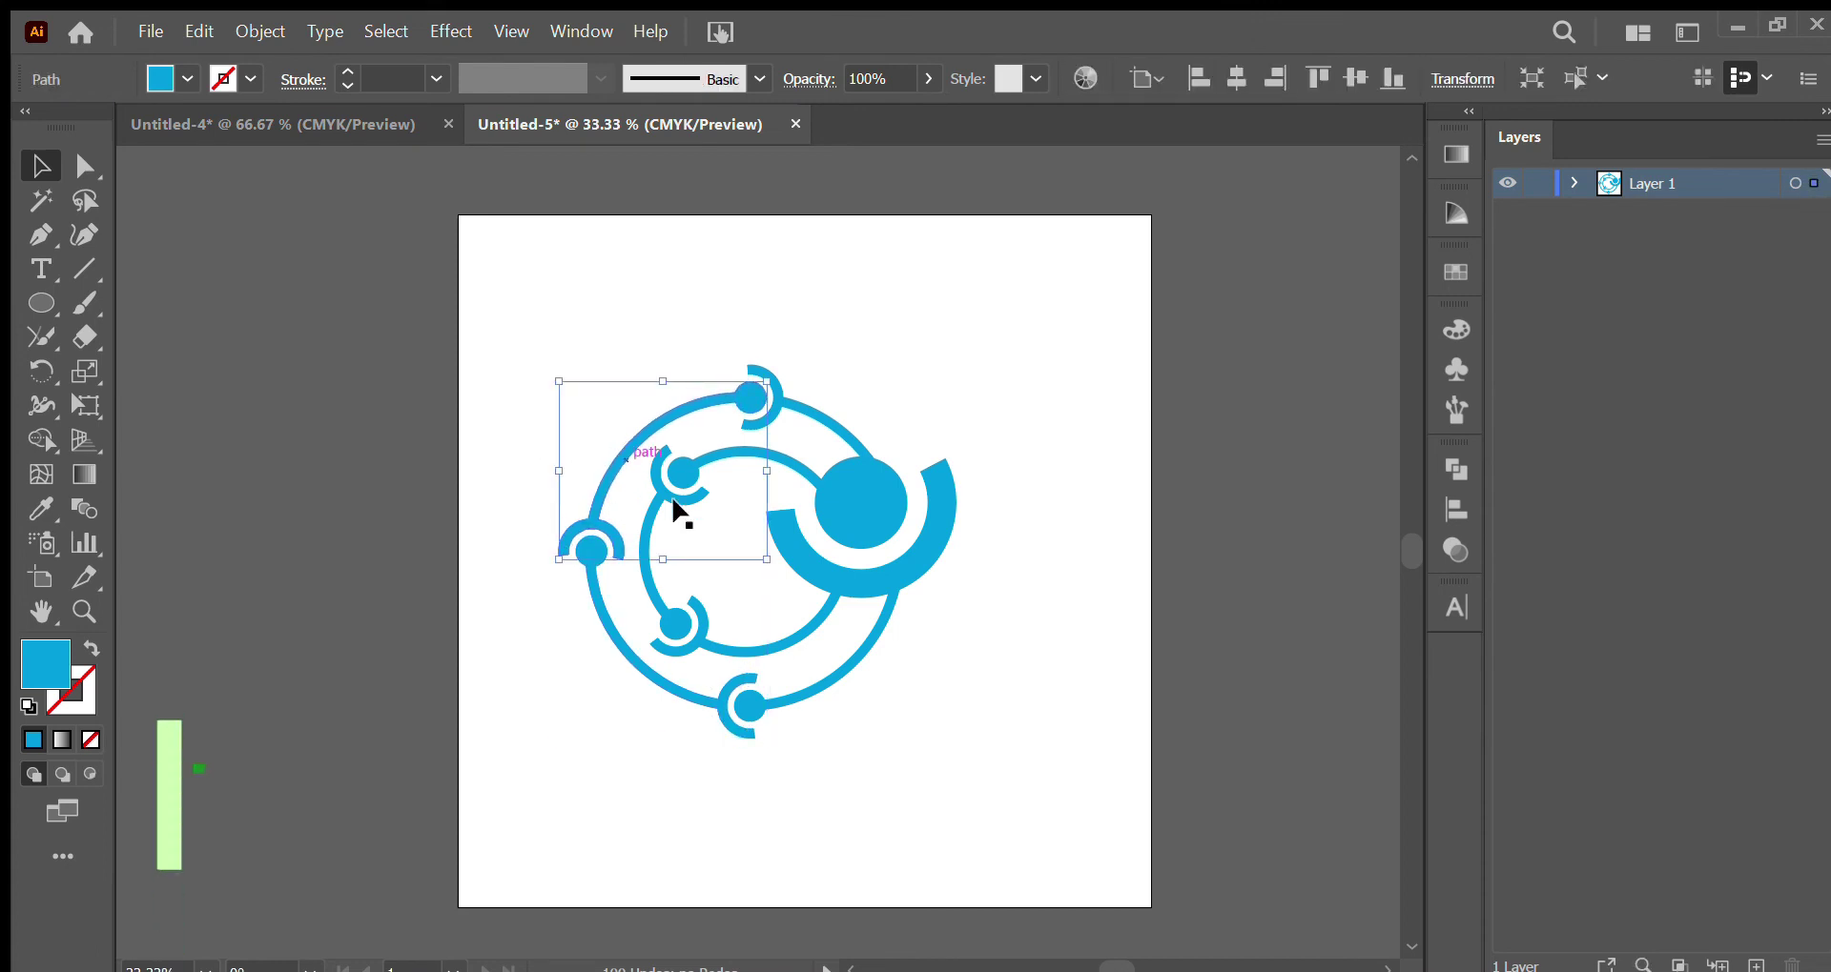
shift+click(804, 688)
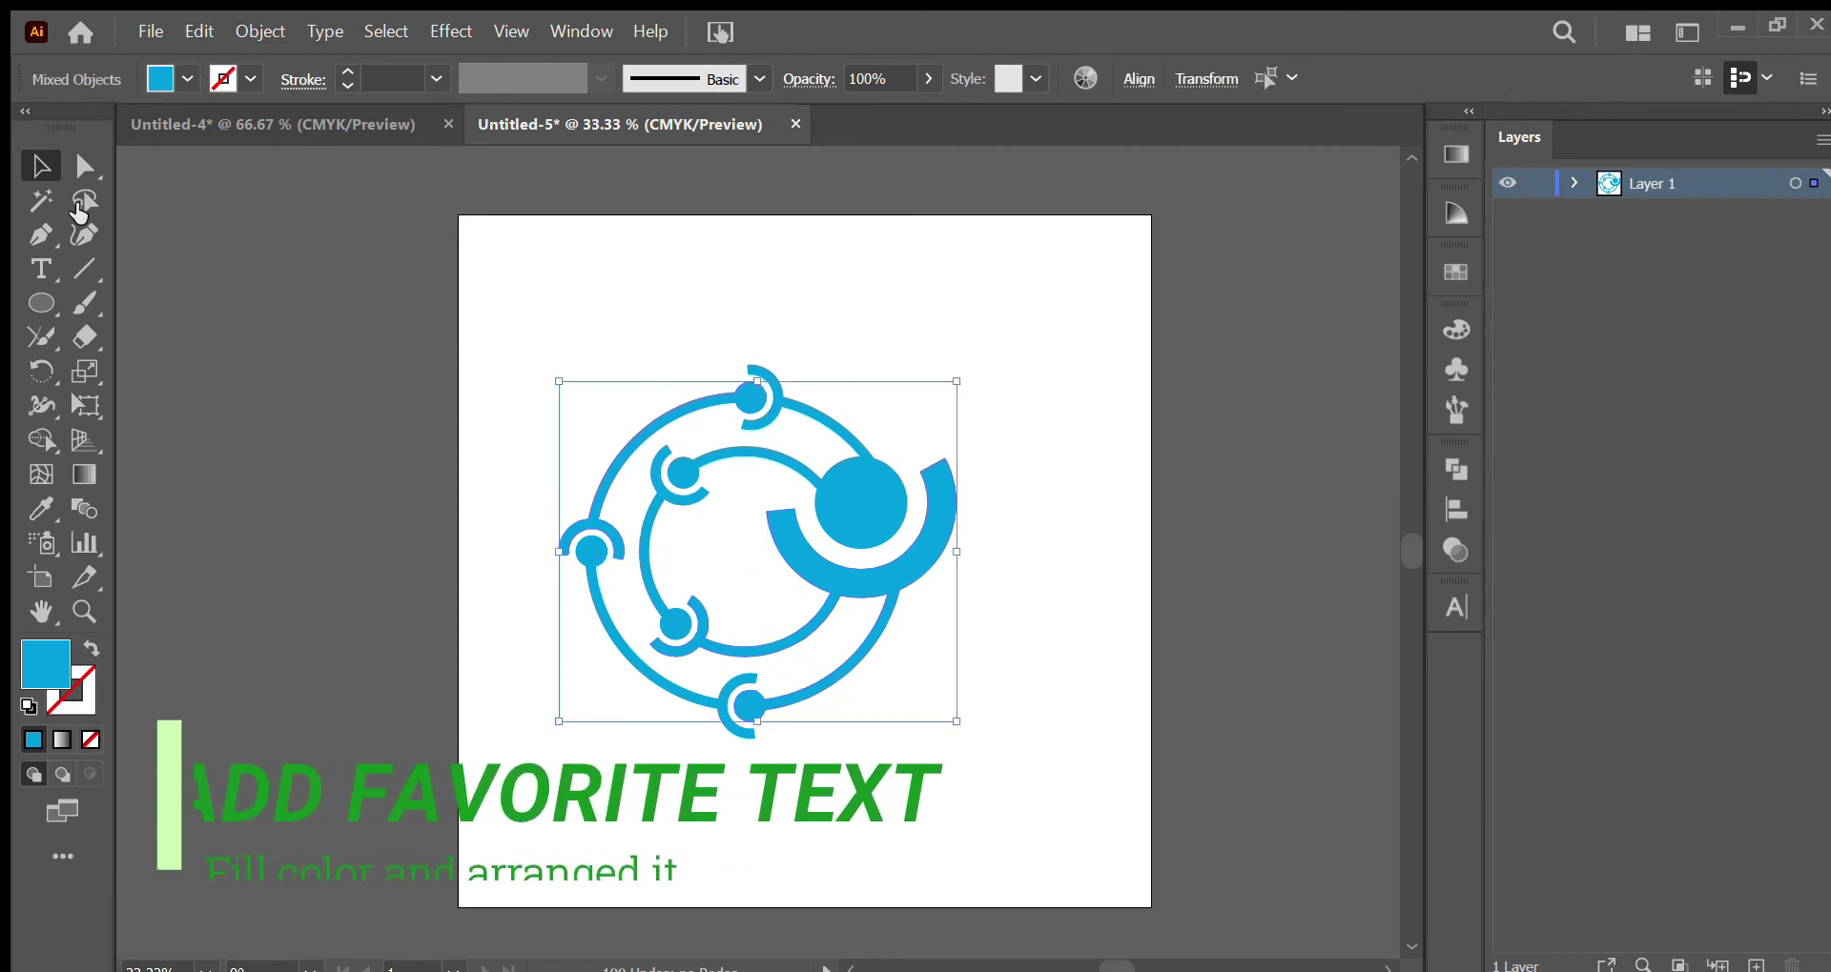
key(ctrl+z)
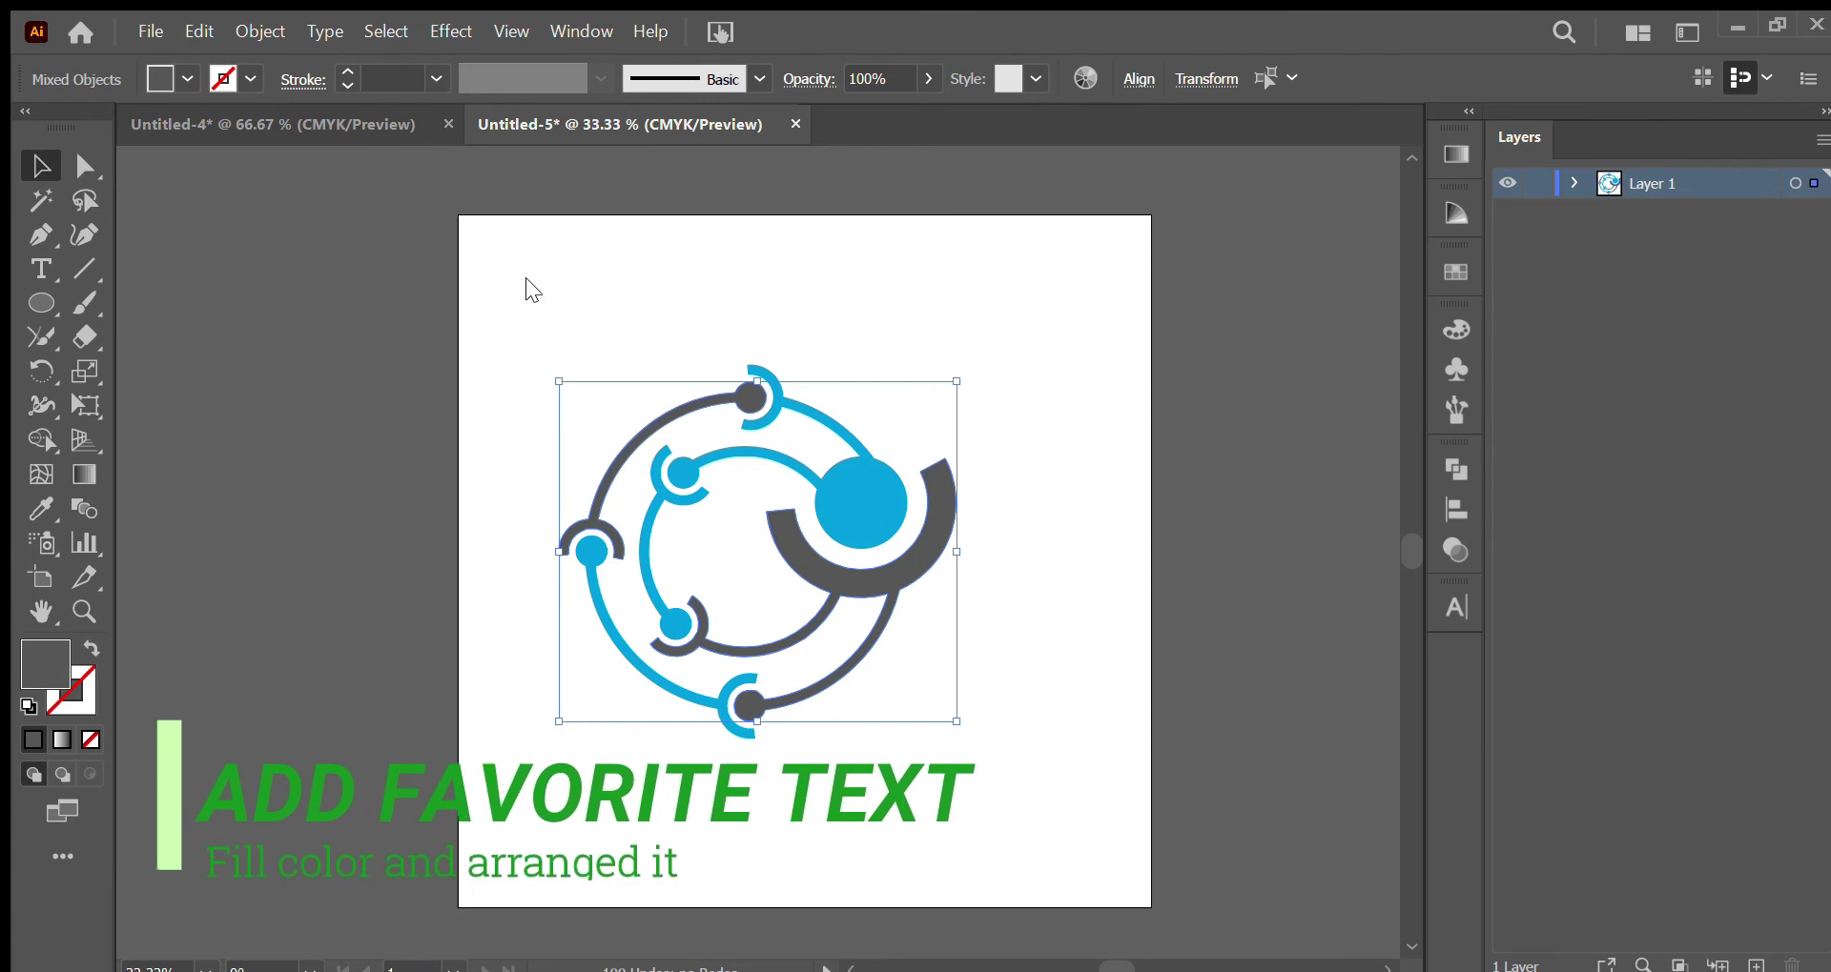
click(550, 284)
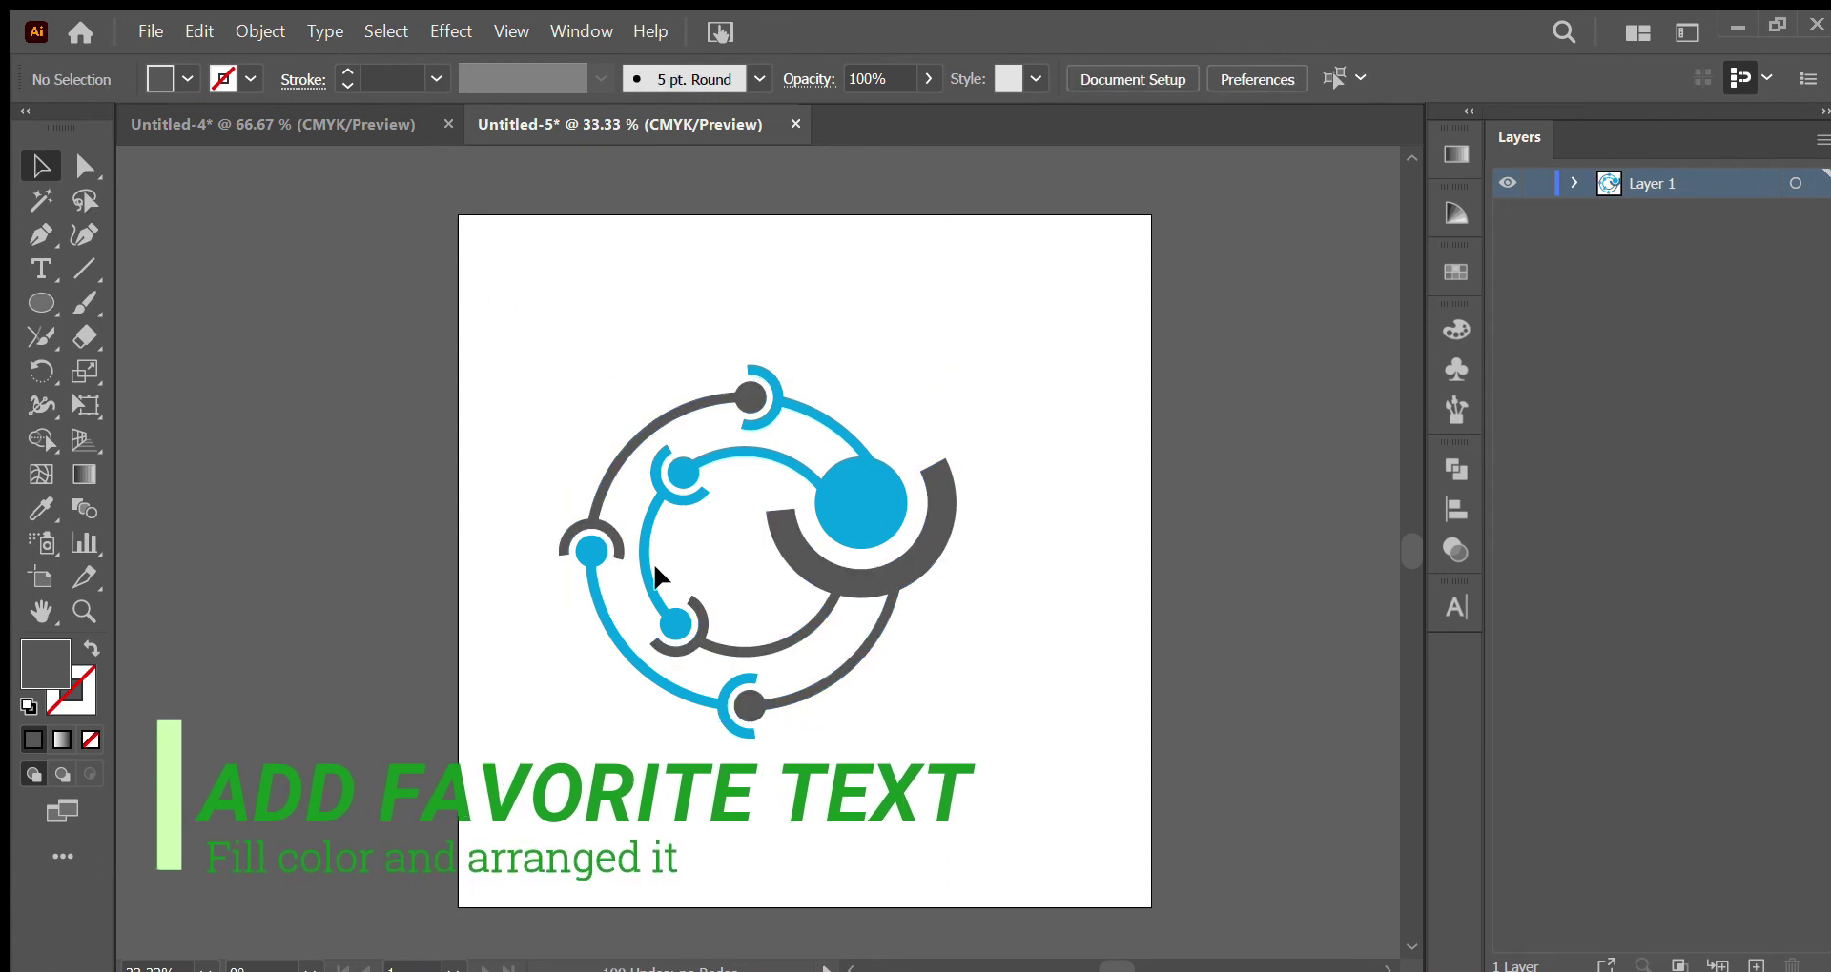
Scale the whole logo down and center it horizontally in the upper part of the artboard
drag(555, 320, 872, 652)
drag(781, 462, 871, 467)
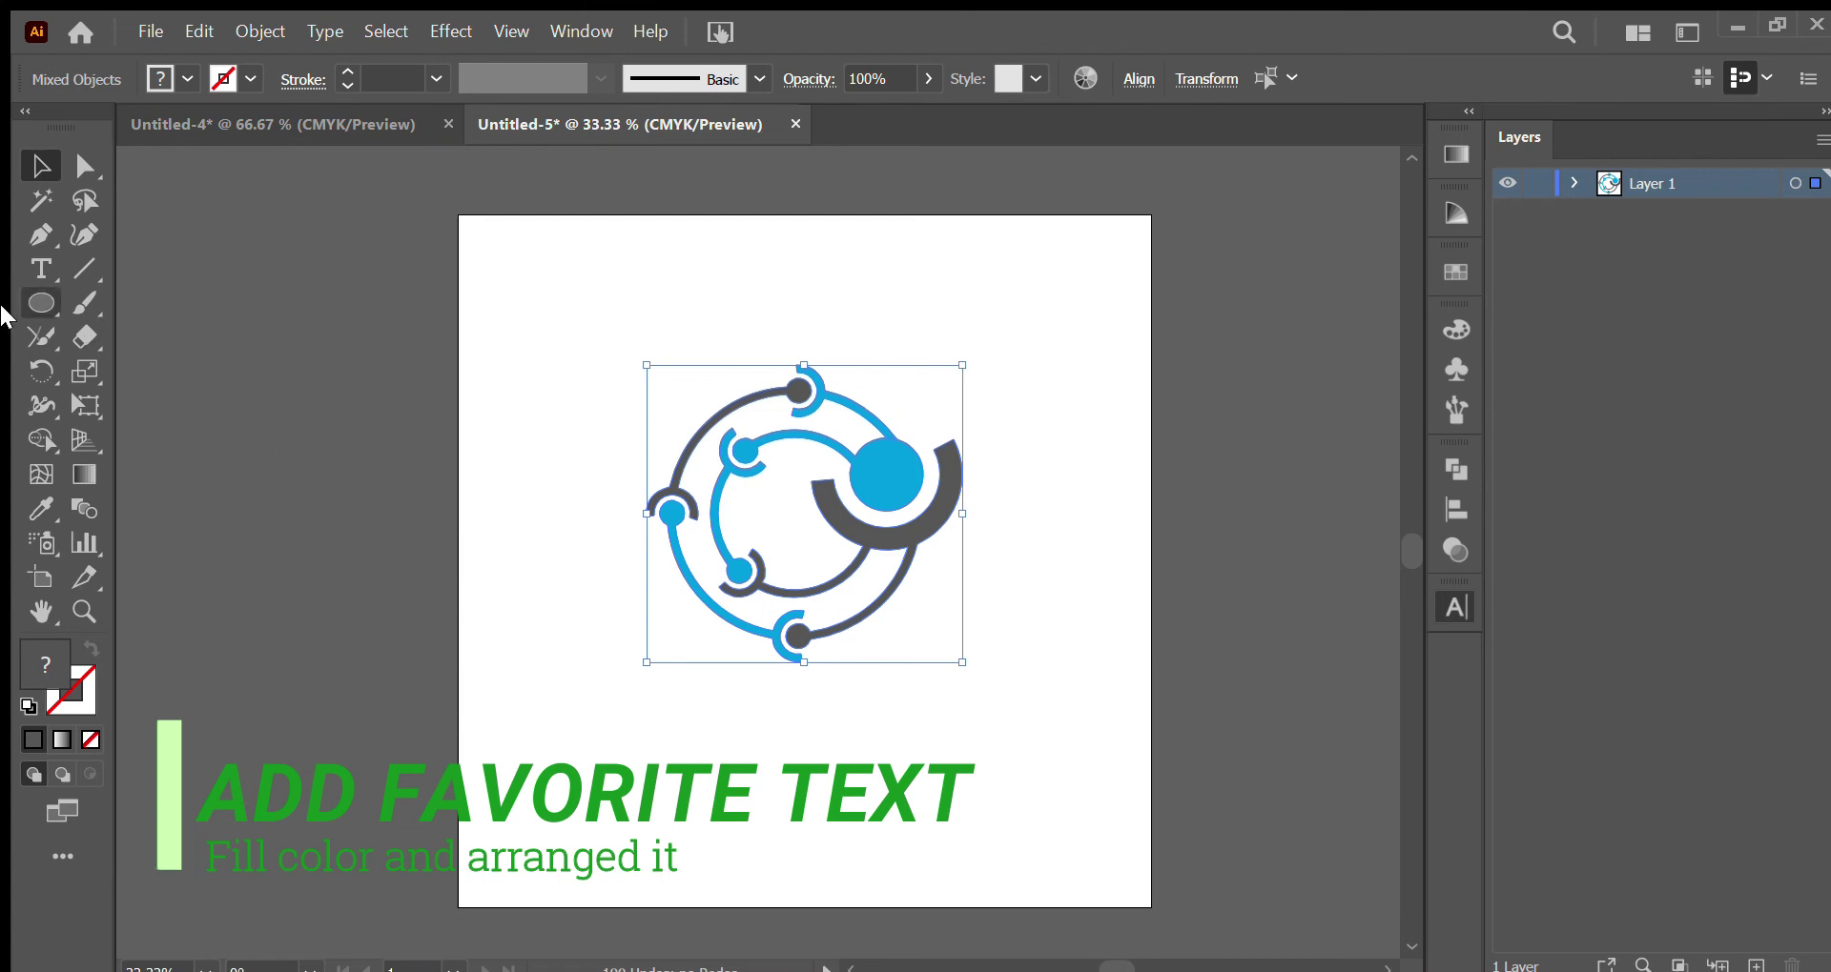
Add the text CONNECT below the logo, give it a slanted futuristic font and convert it to outlines
click(41, 269)
drag(634, 715, 985, 822)
key(BackSpace)
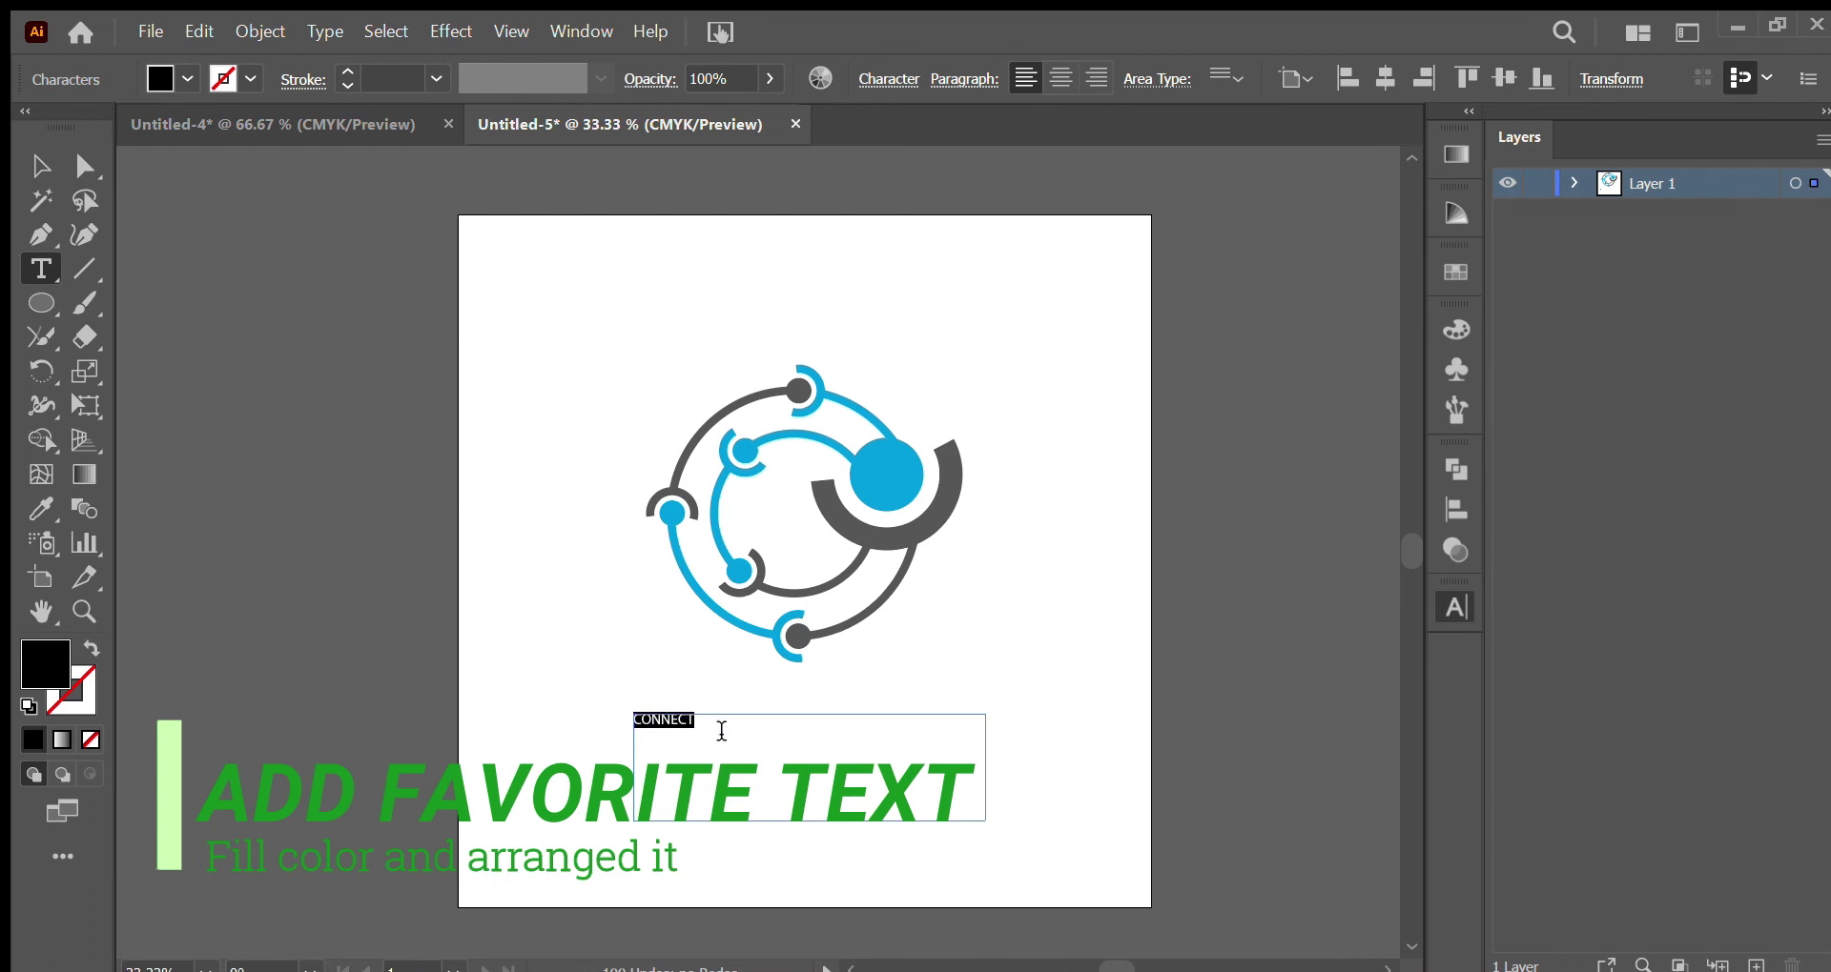
key(Down)
key(Escape)
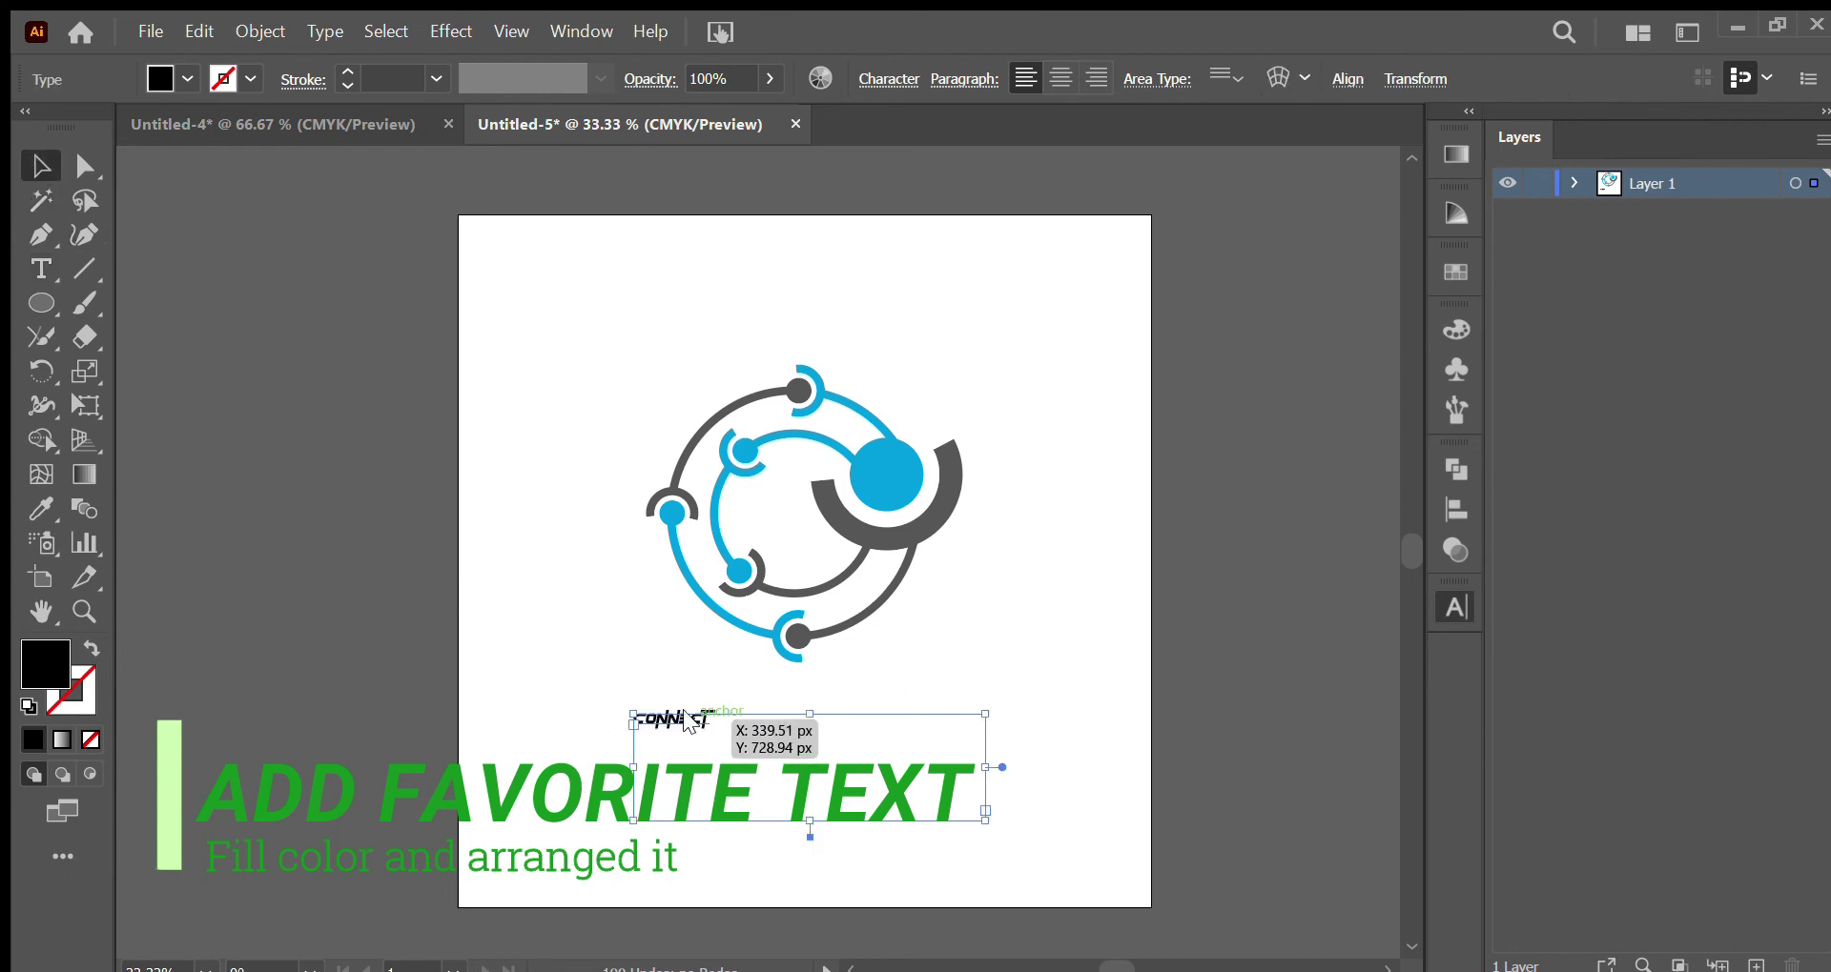
key(shift+ctrl+o)
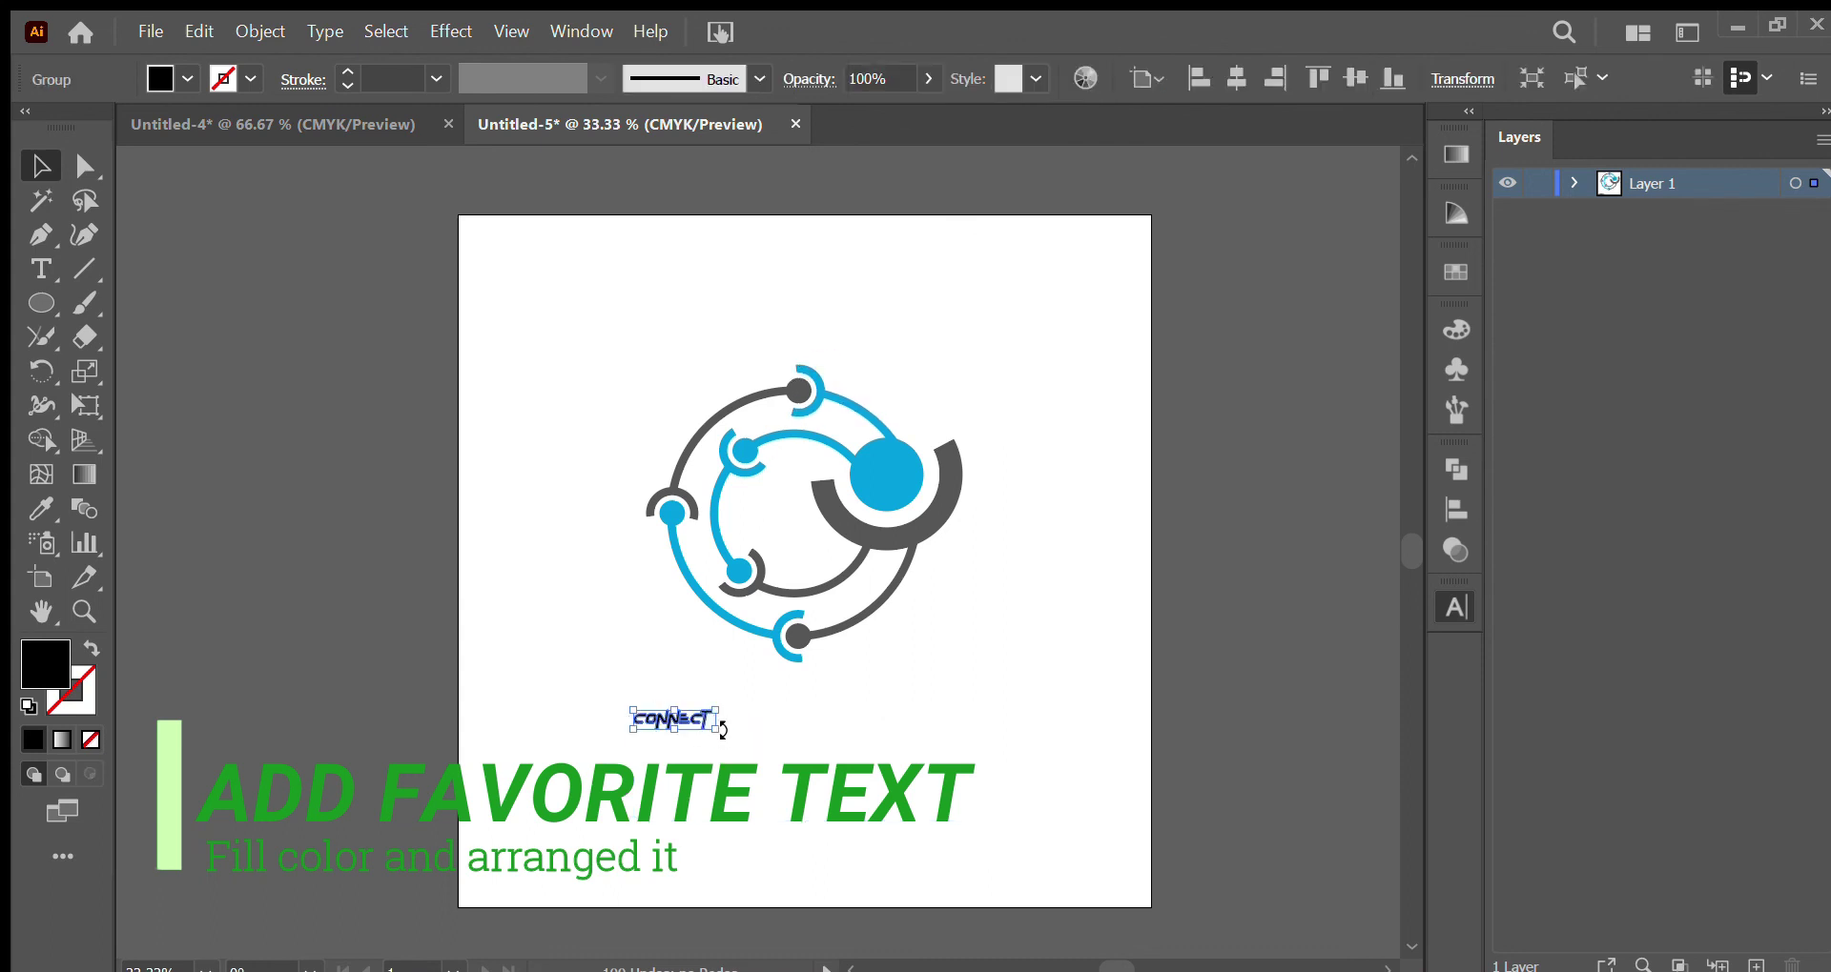
Enlarge the CONNECT wordmark, center it beneath the logo and fill it with the logo's blue
drag(721, 732, 1046, 866)
drag(788, 744, 790, 740)
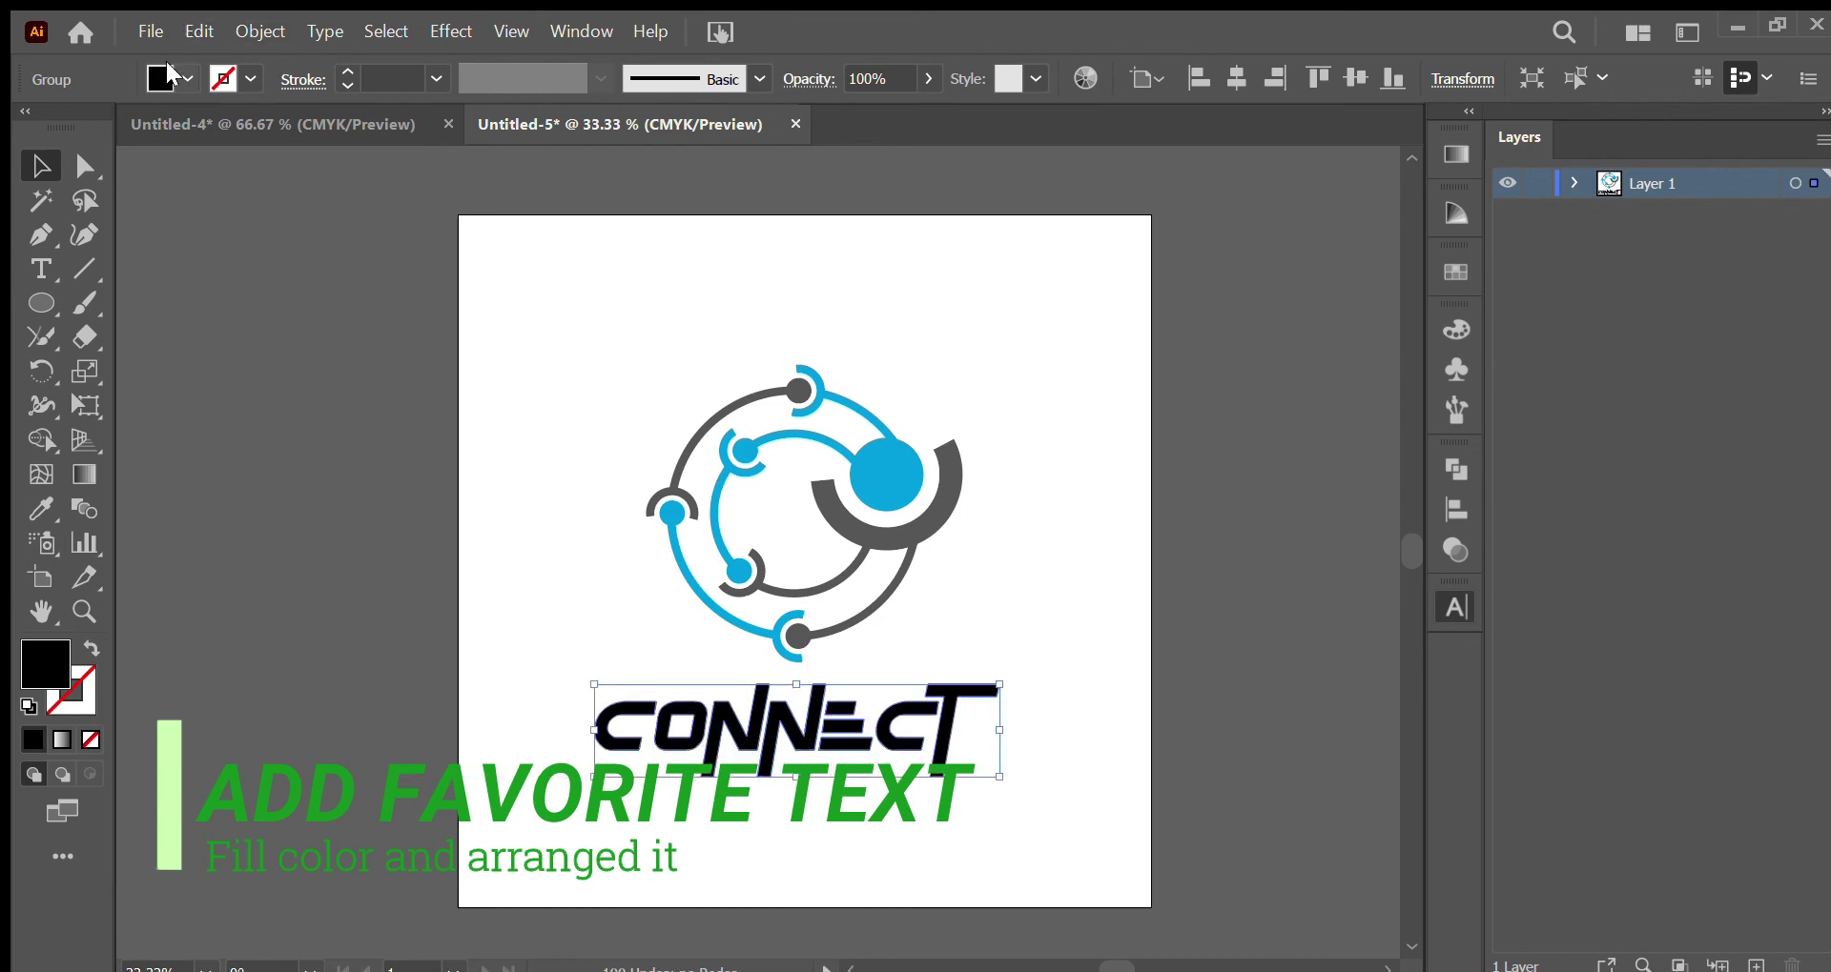
click(173, 118)
click(557, 621)
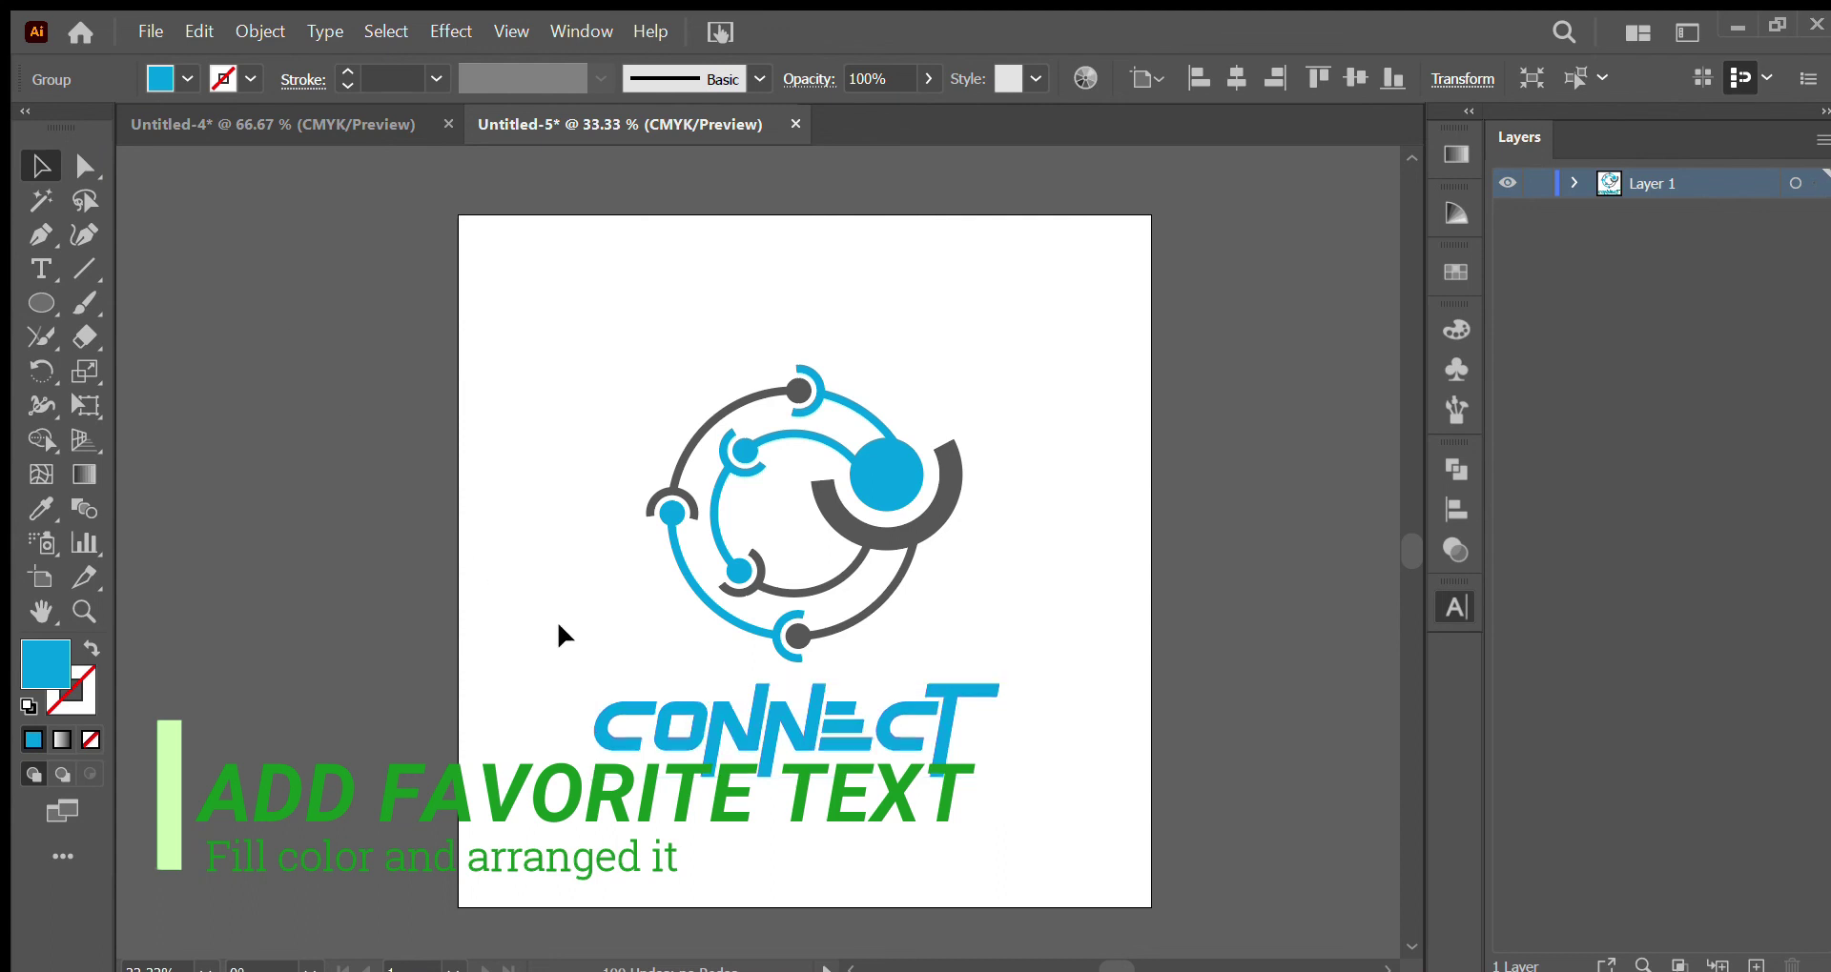
Recolor the two N letters in the CONNECT wordmark with the dark grey sampled from the logo's large arc
click(82, 170)
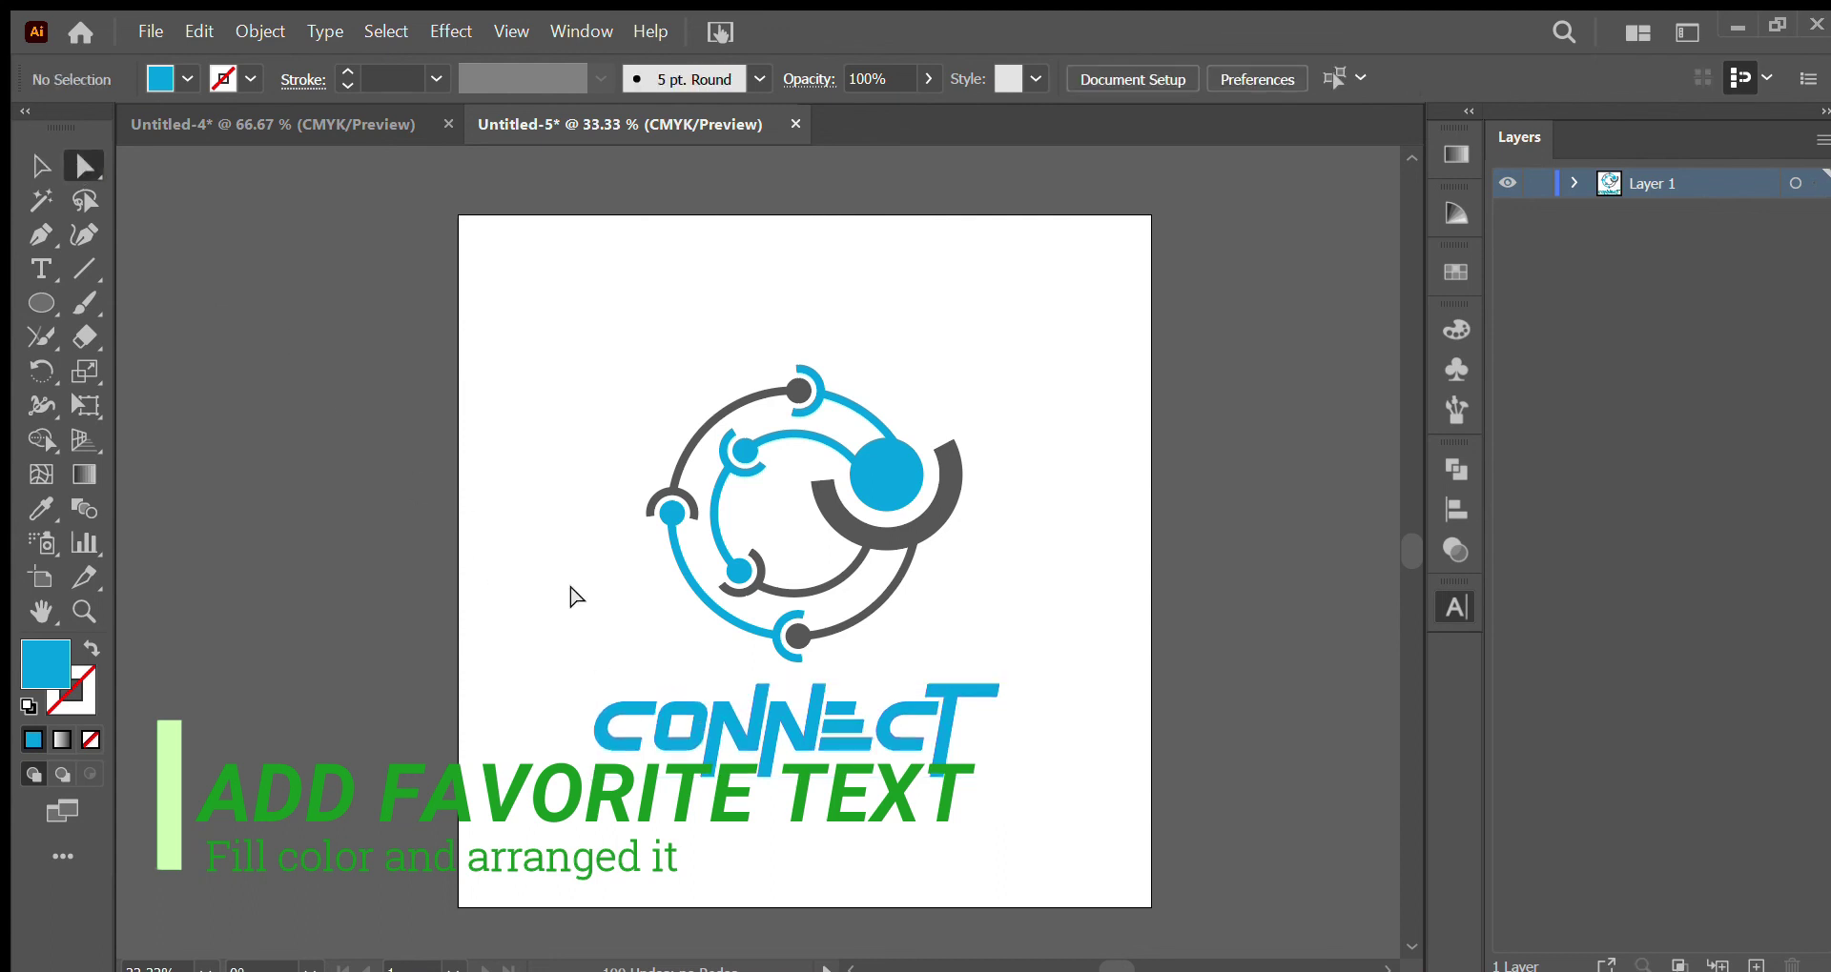
click(750, 719)
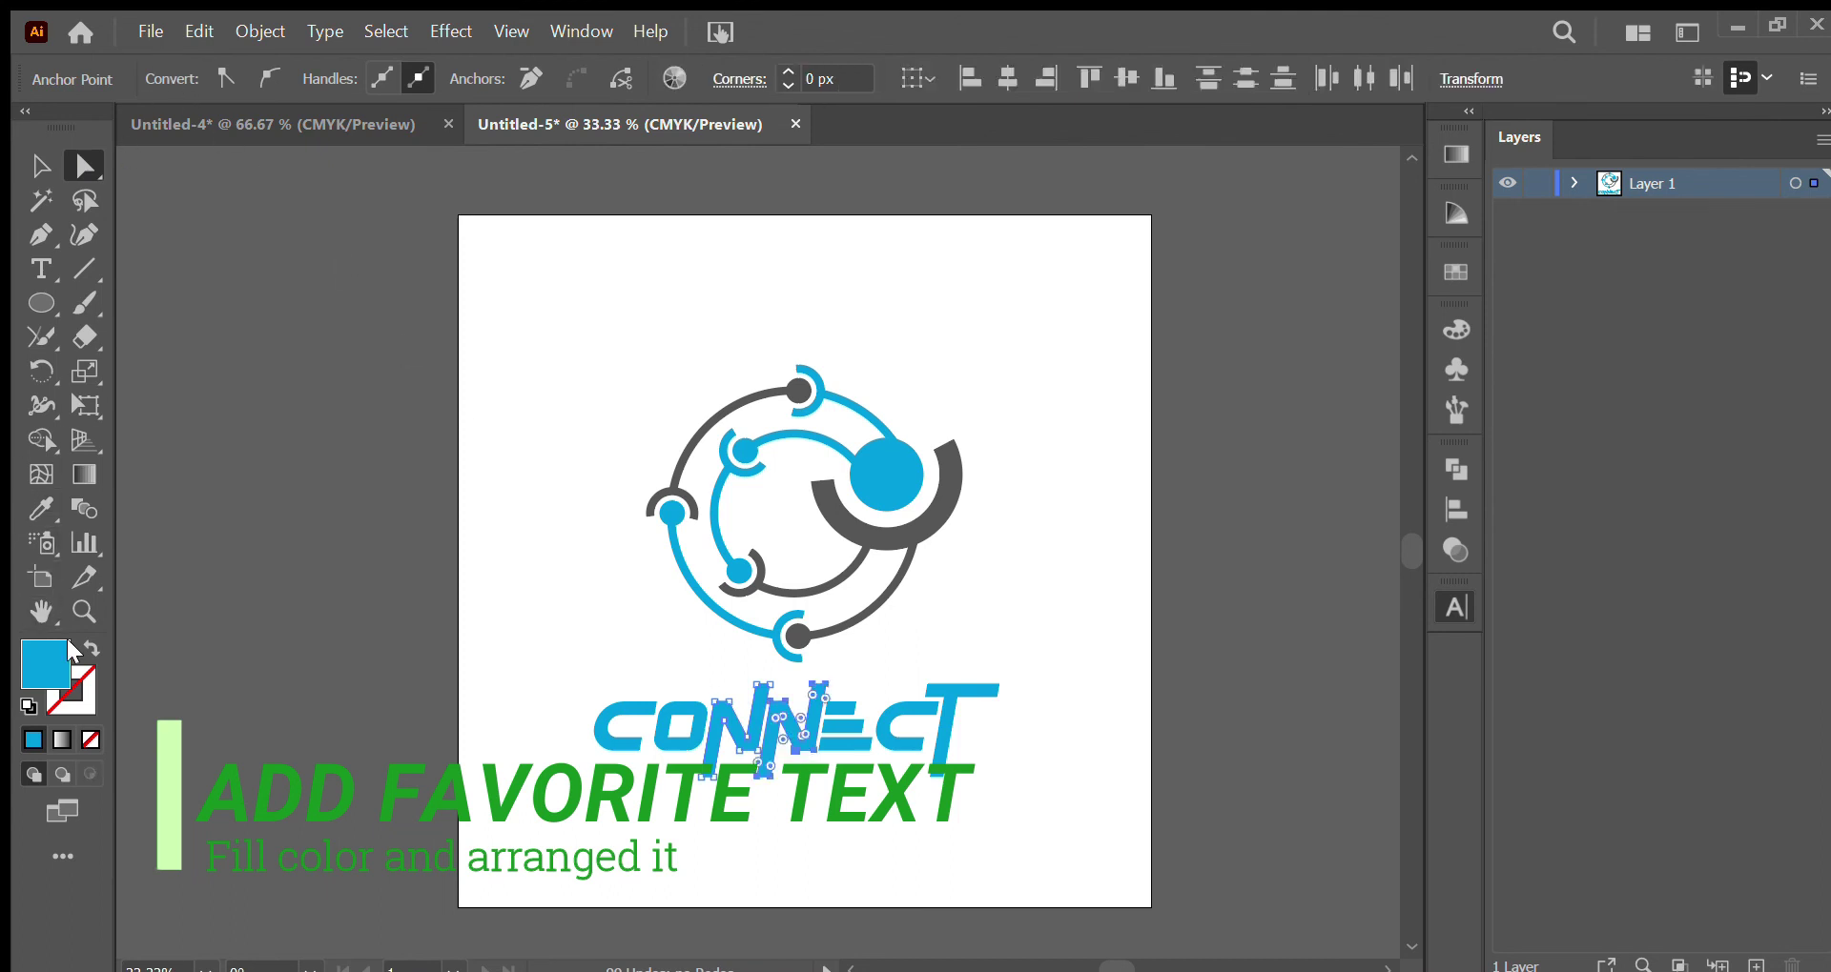
click(41, 511)
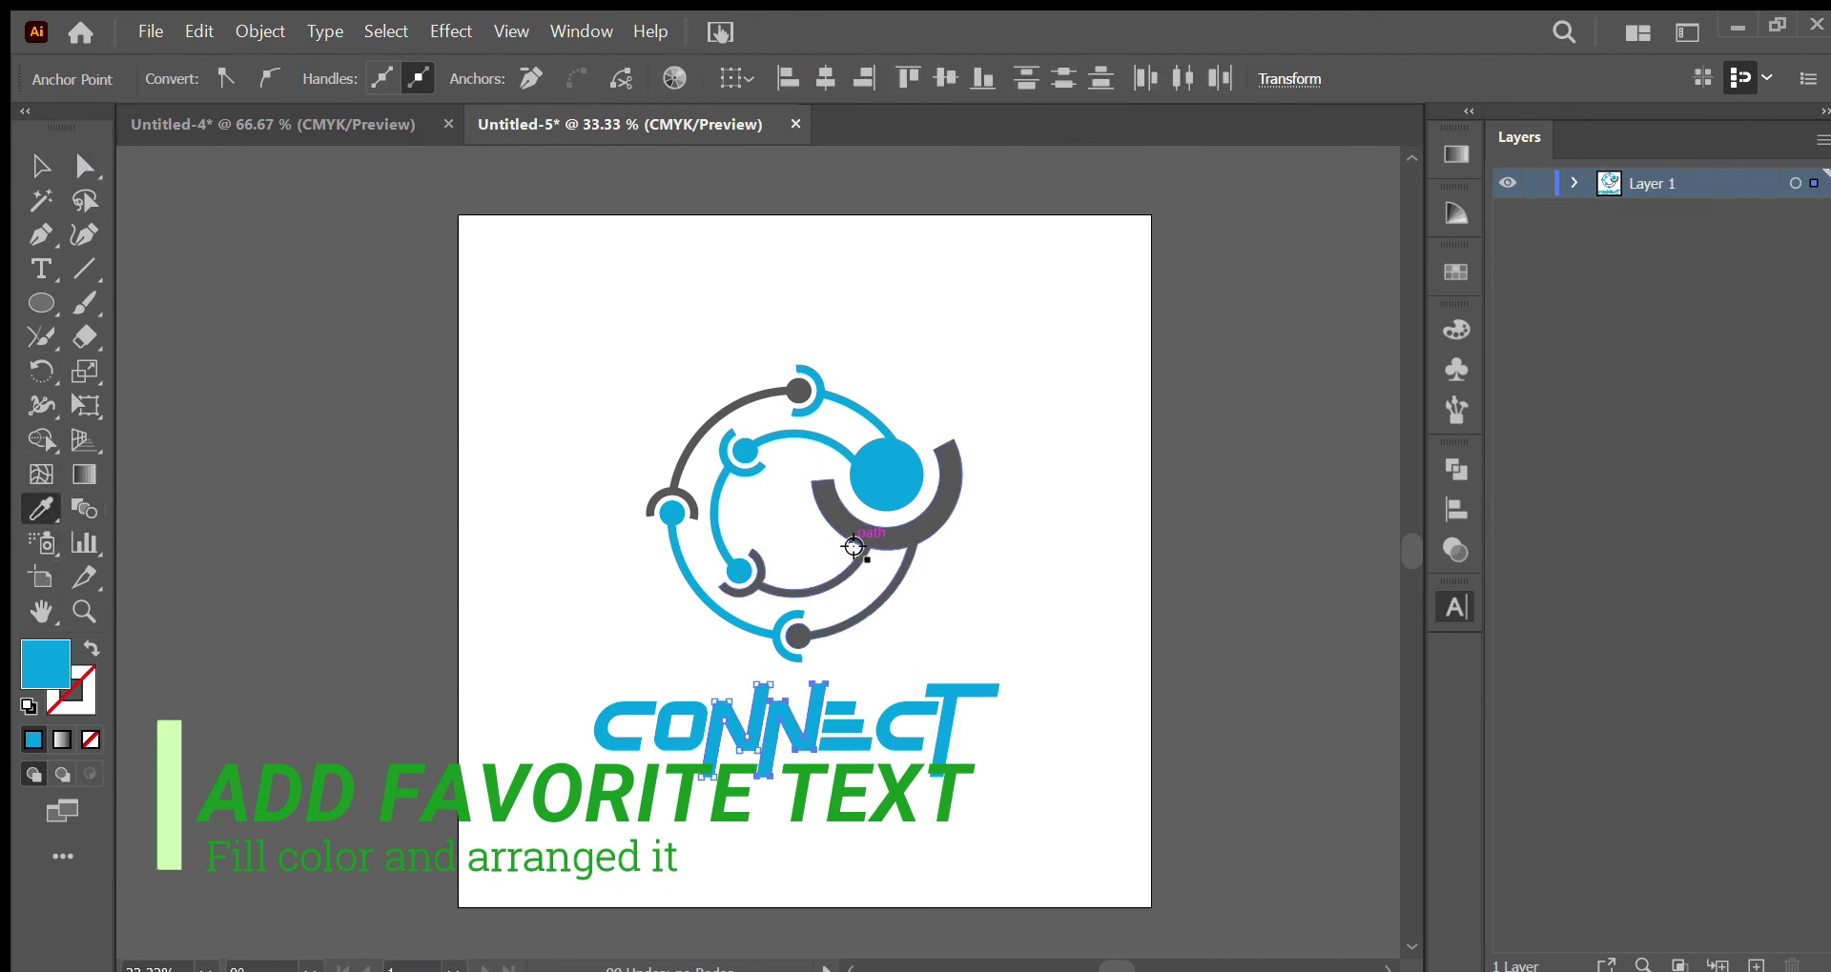
click(862, 532)
click(41, 167)
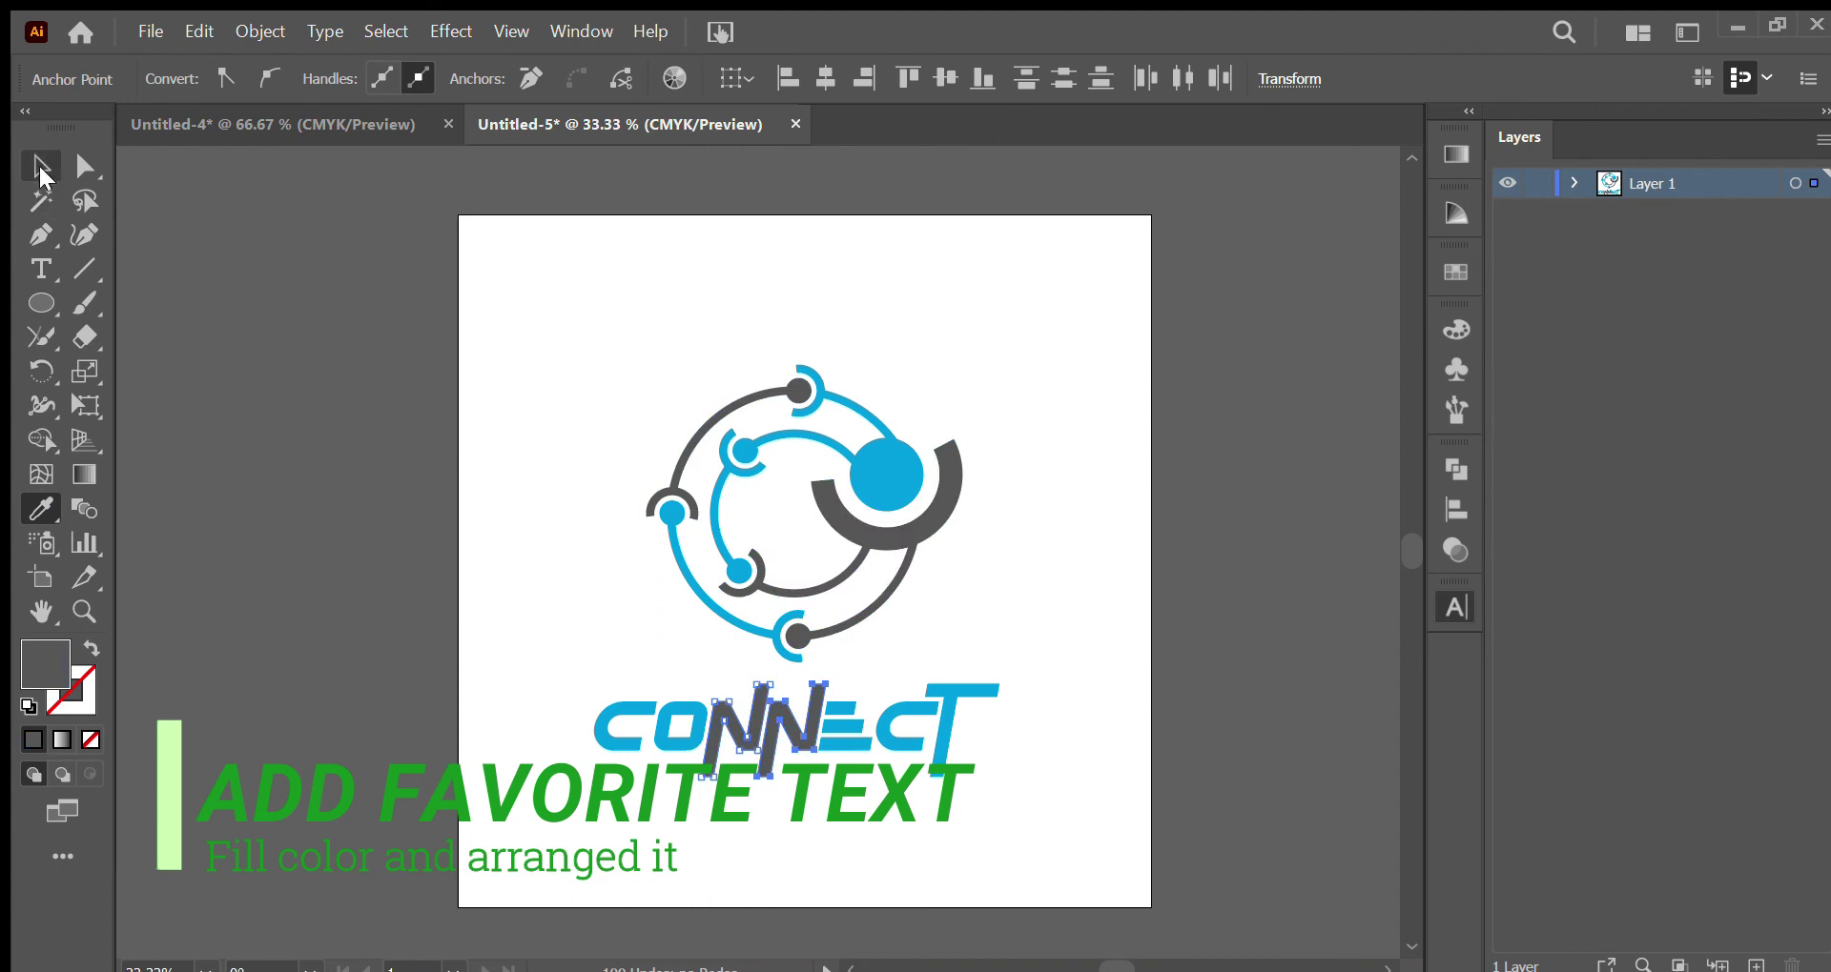
click(507, 331)
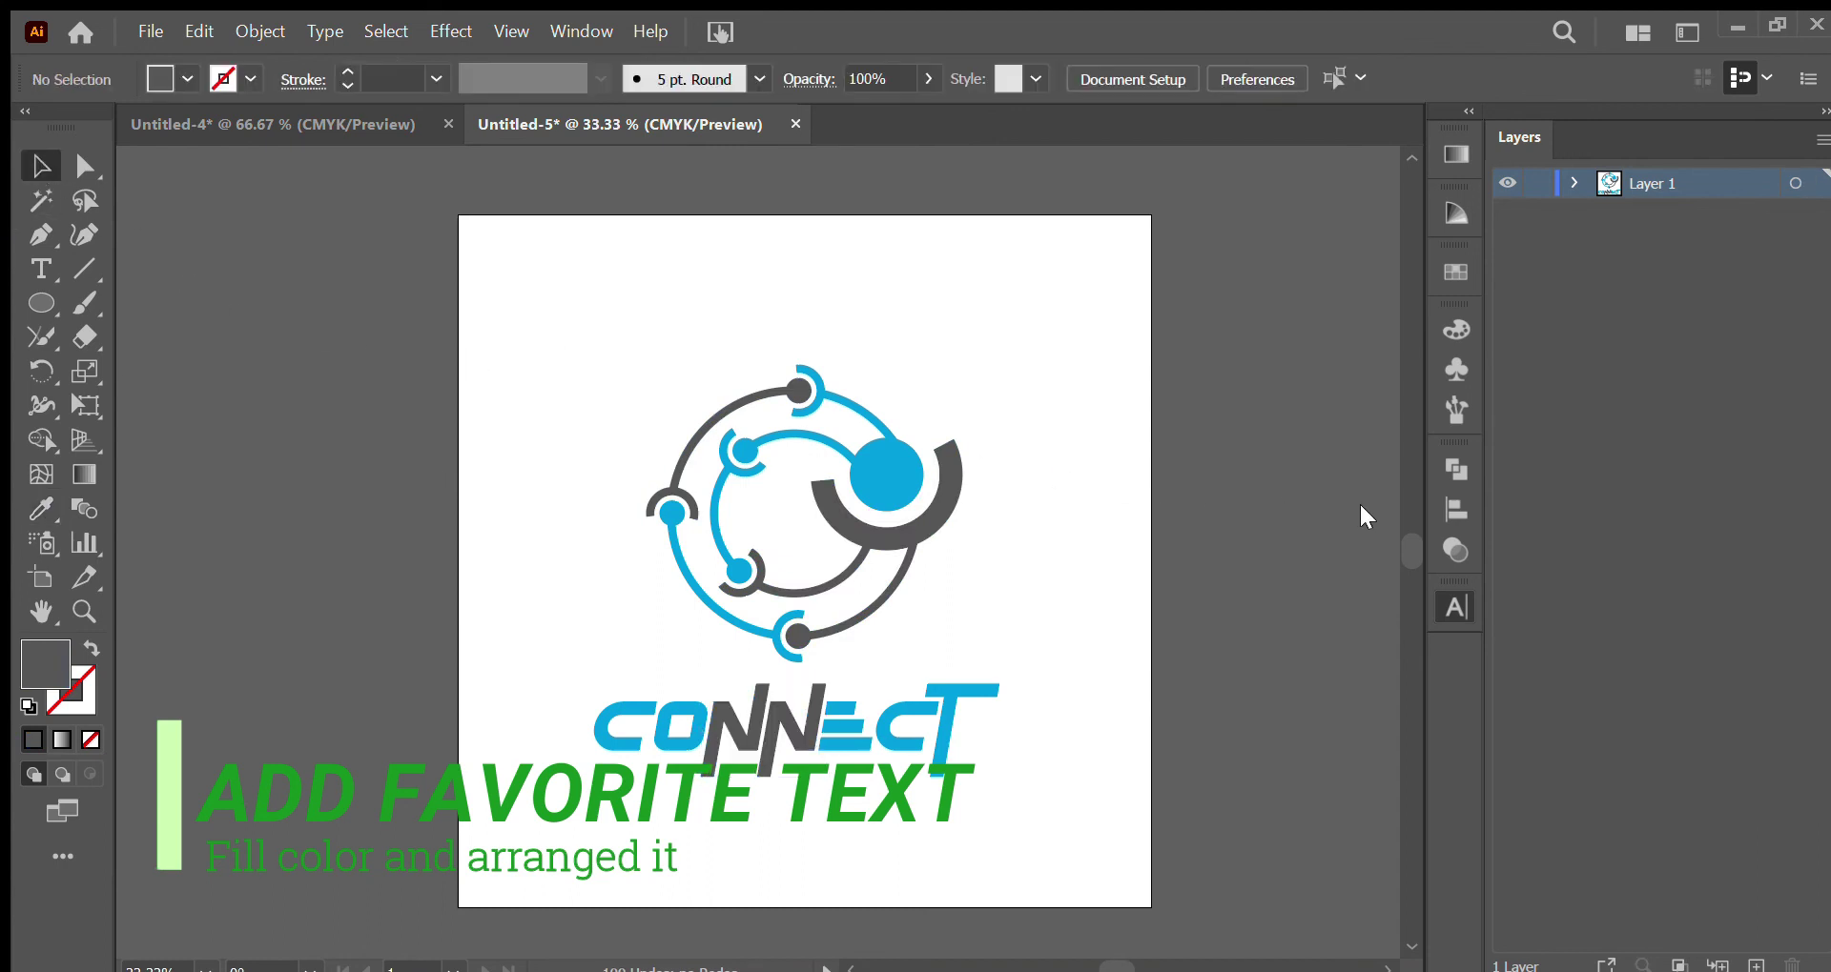
Group the logo and the CONNECT wordmark into one object and deselect it
drag(600, 295, 1037, 812)
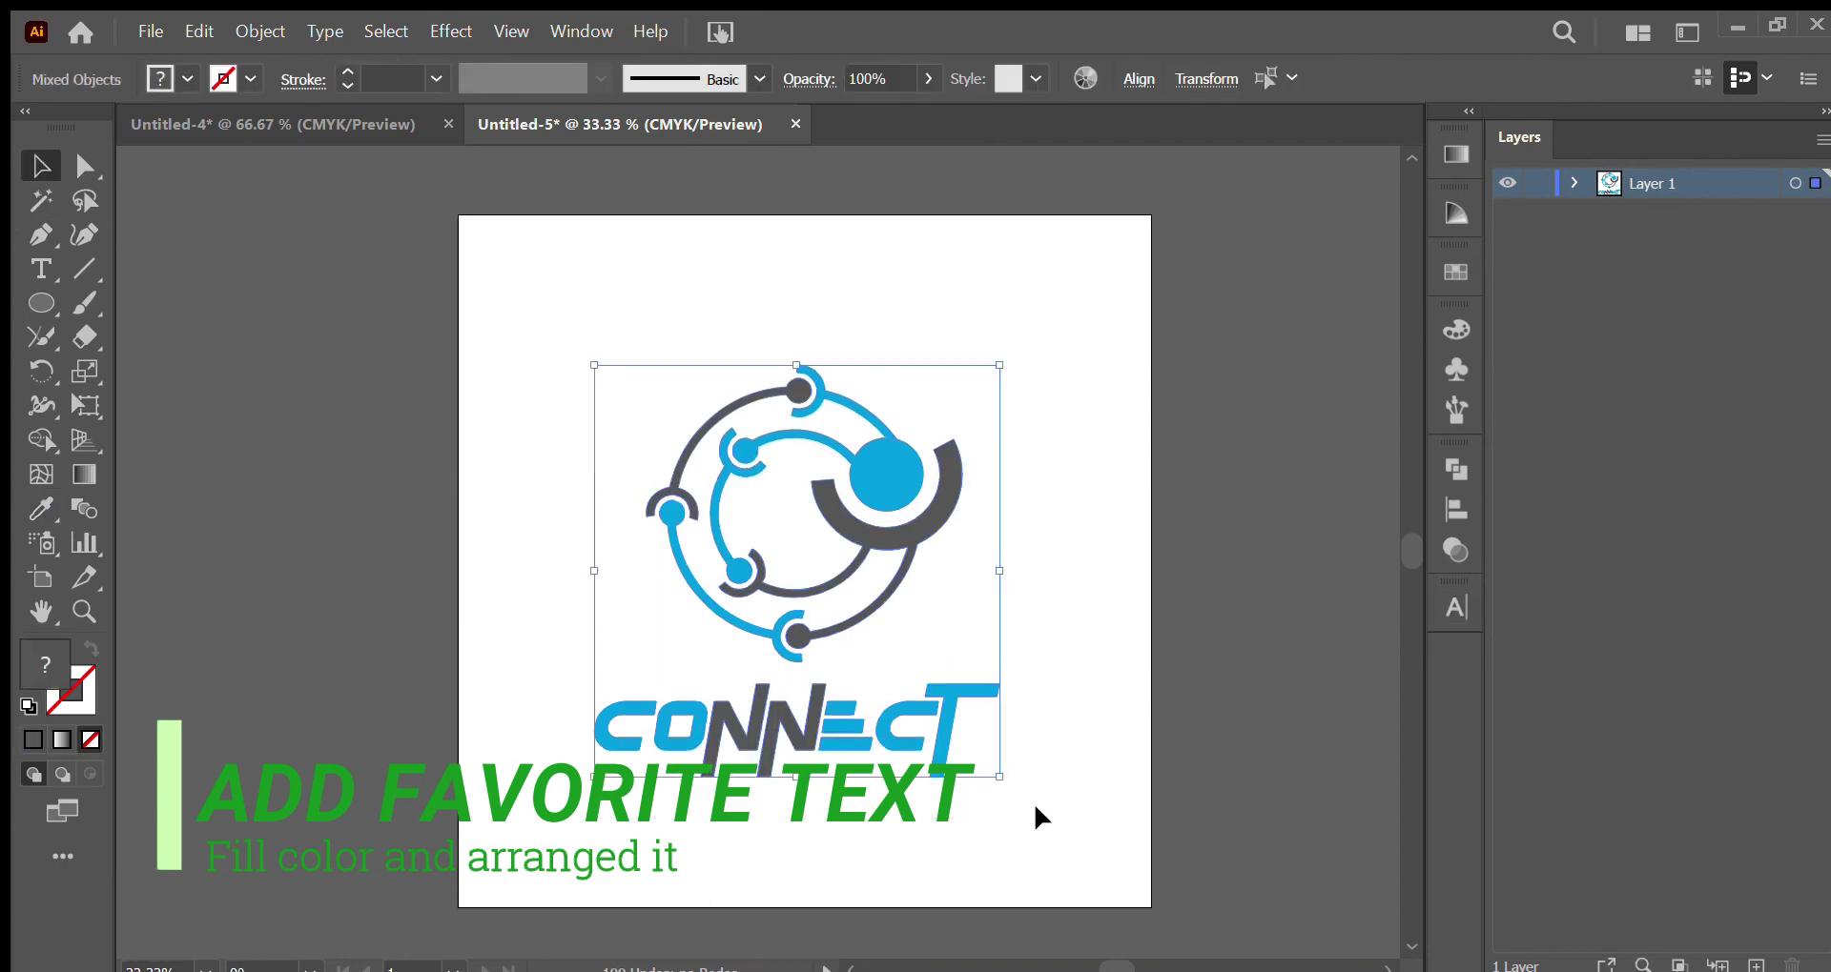
key(a)
key(v)
key(ctrl+g)
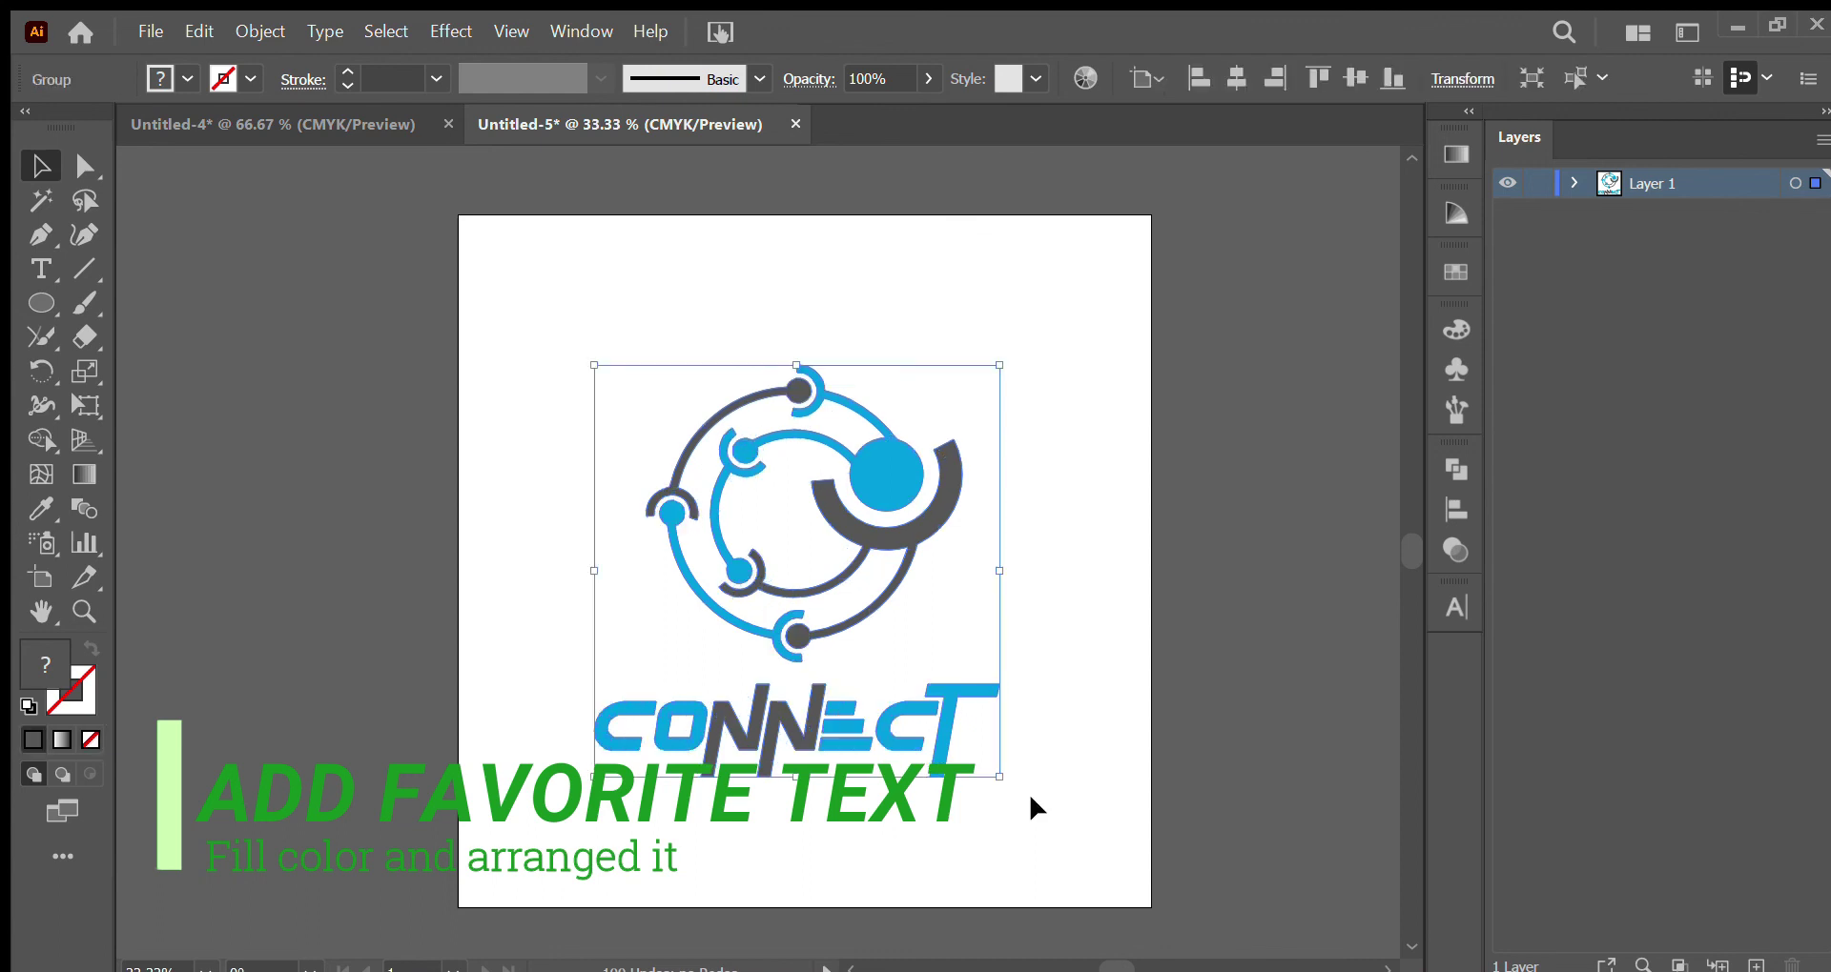
click(1079, 523)
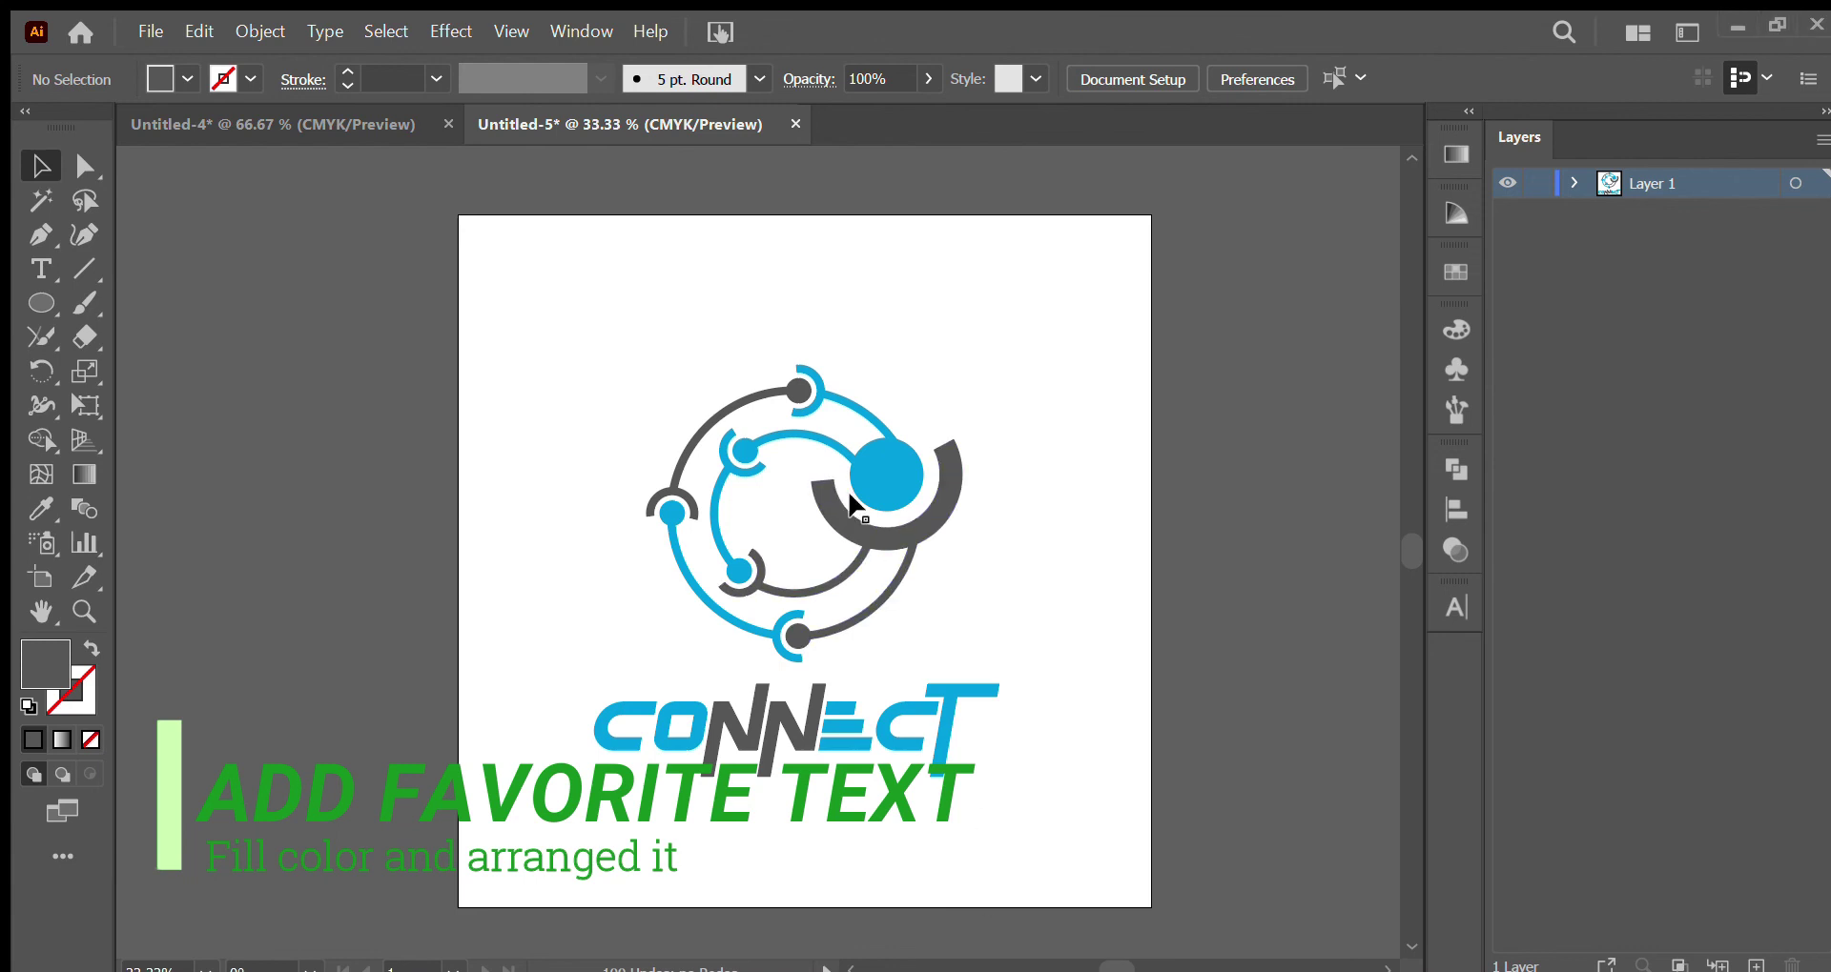
Select the grouped logo and wordmark and display its bounding box
click(863, 542)
key(ctrl+shift+b)
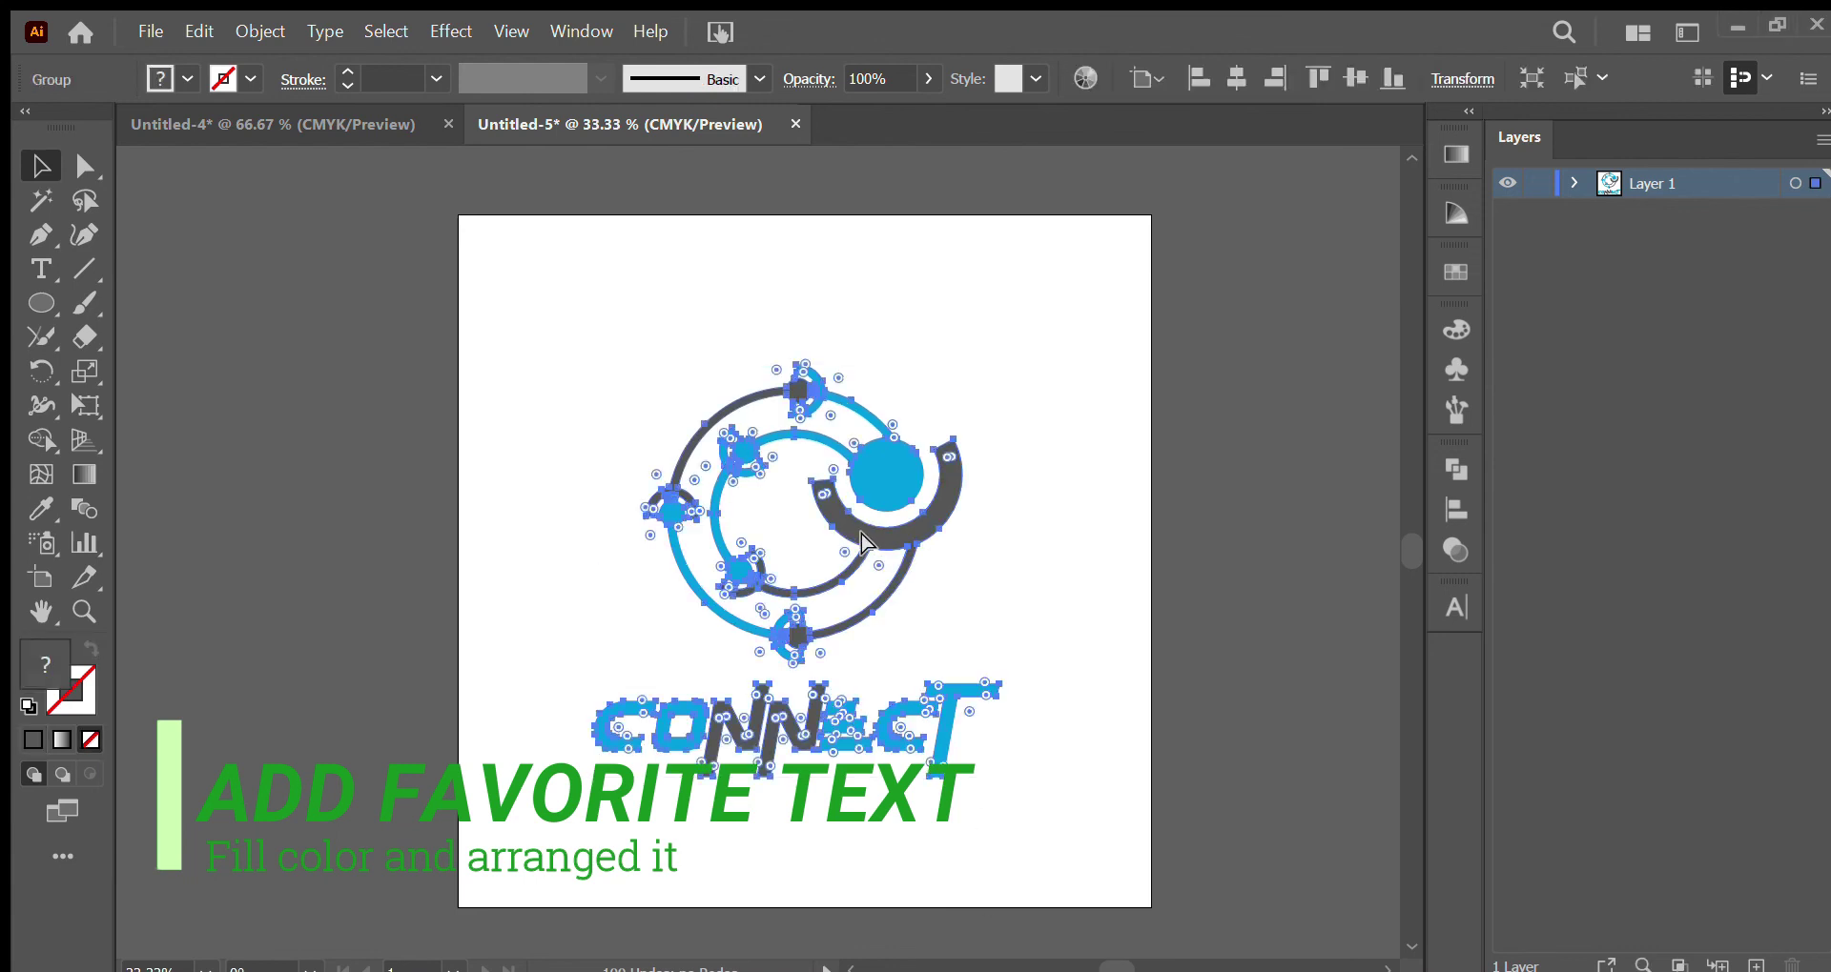
key(ctrl+h)
key(ctrl+shift+b)
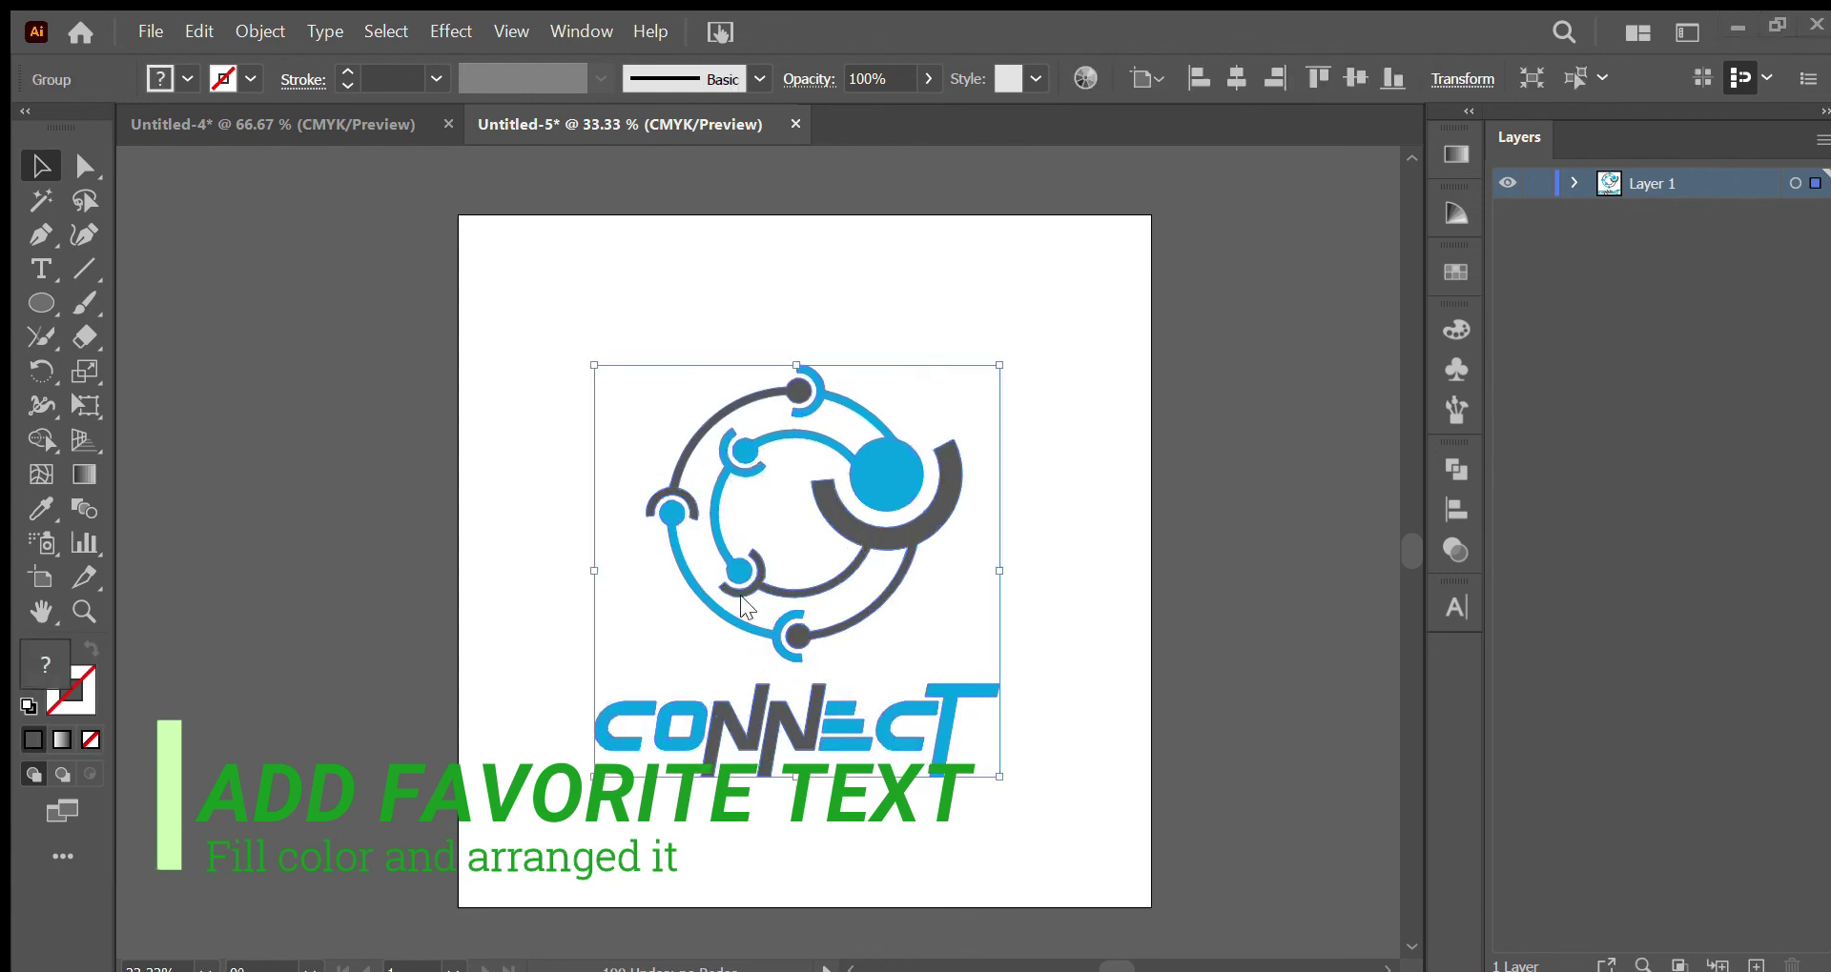